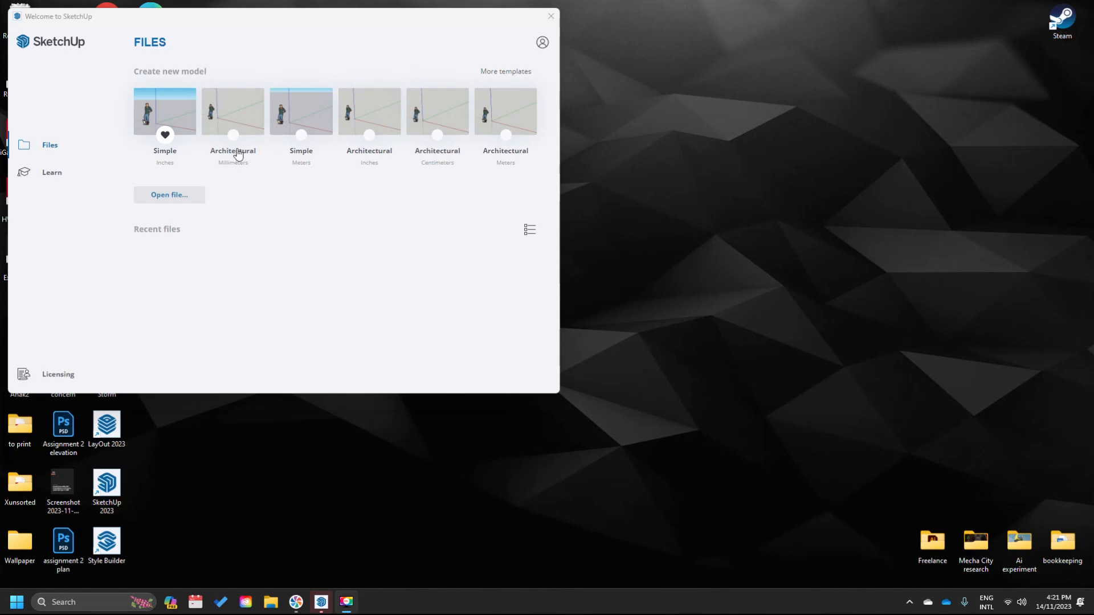
- Create a new model from the Architectural Millimeters template on the Welcome screen
click(244, 110)
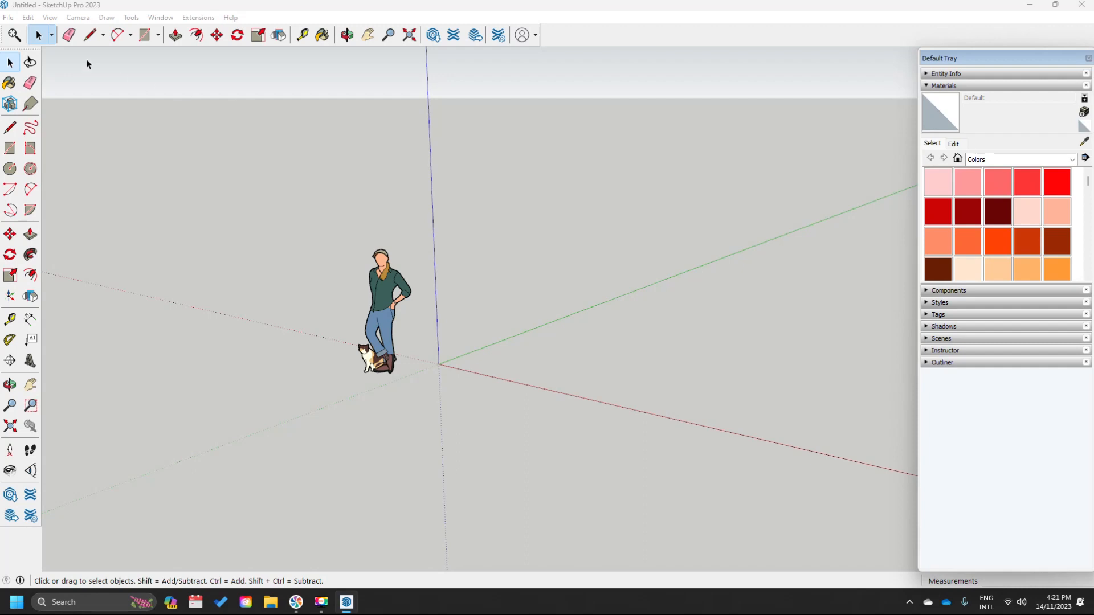
- Close the Default Tray panel; the Large Tool Set toolbar gets switched off too
right_click(569, 32)
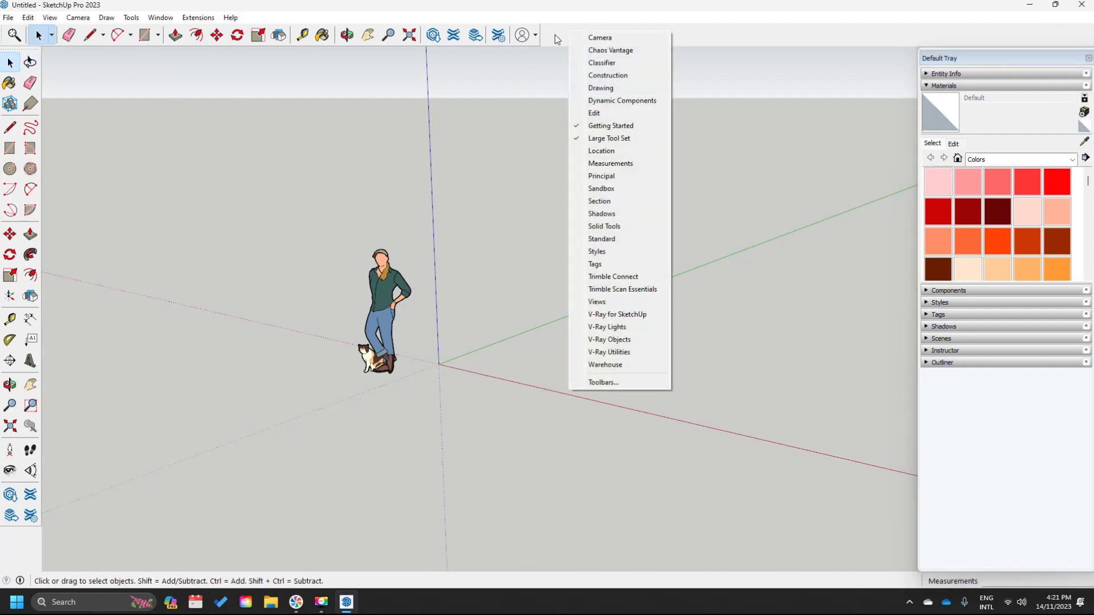
click(629, 139)
click(1088, 58)
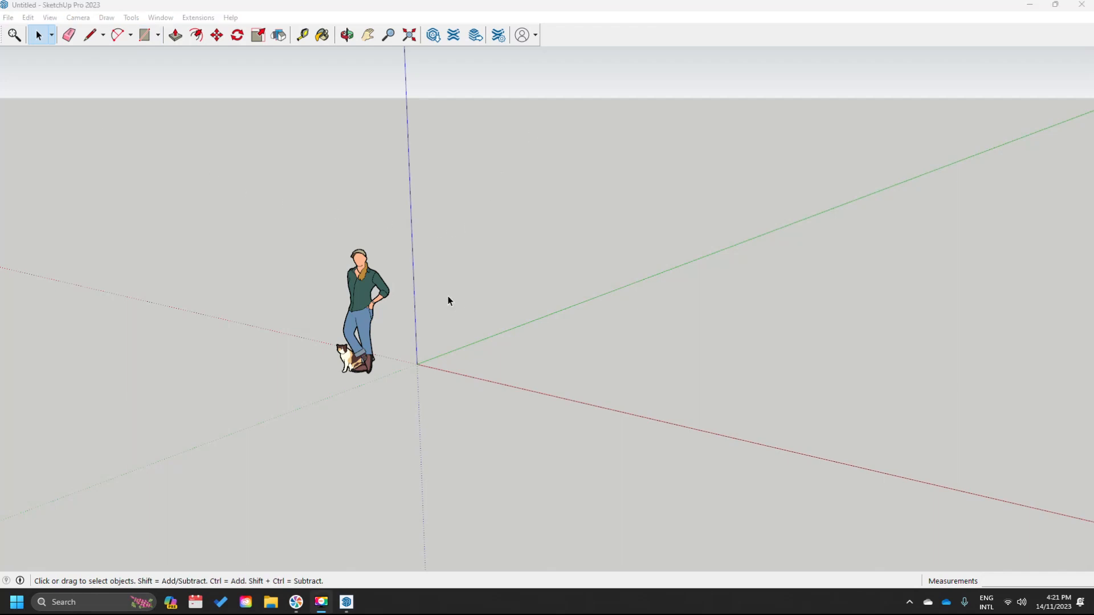
click(248, 17)
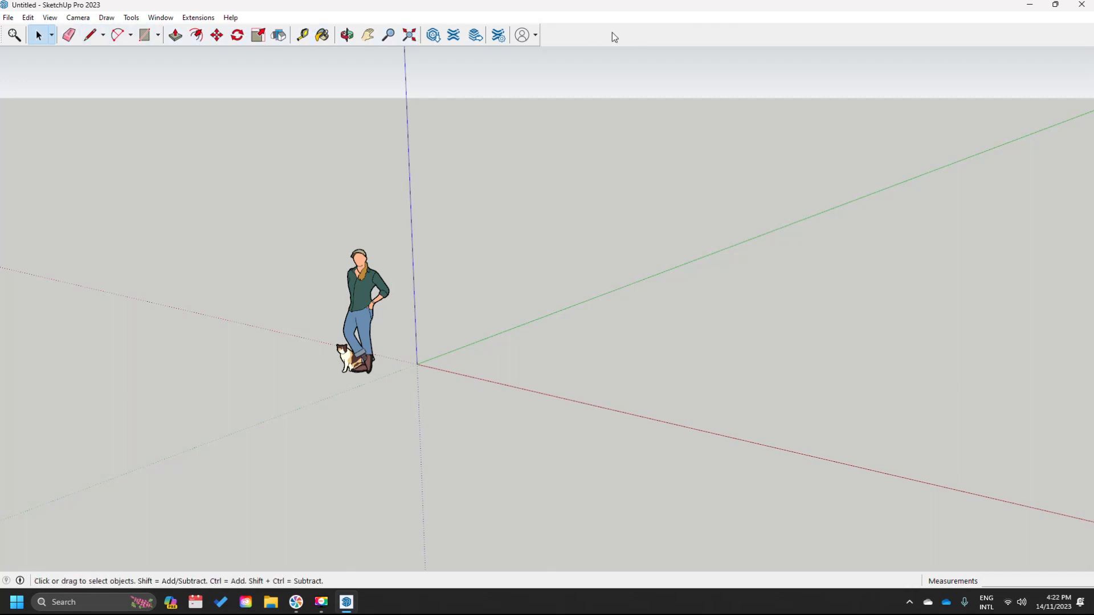
- Turn the Large Tool Set toolbar back on in the Toolbars dialog
right_click(574, 34)
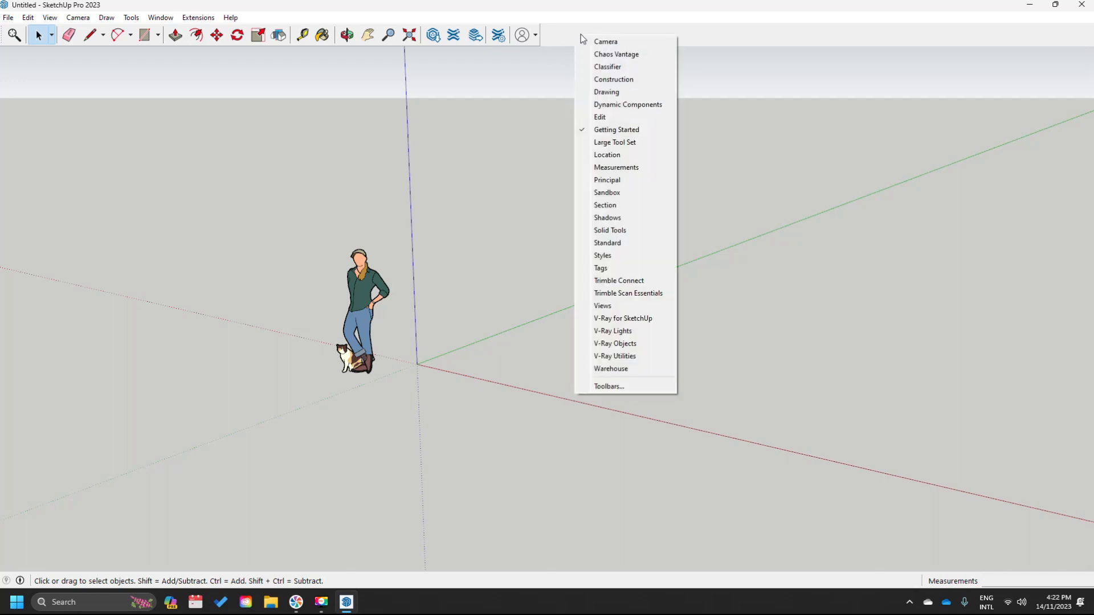
click(614, 388)
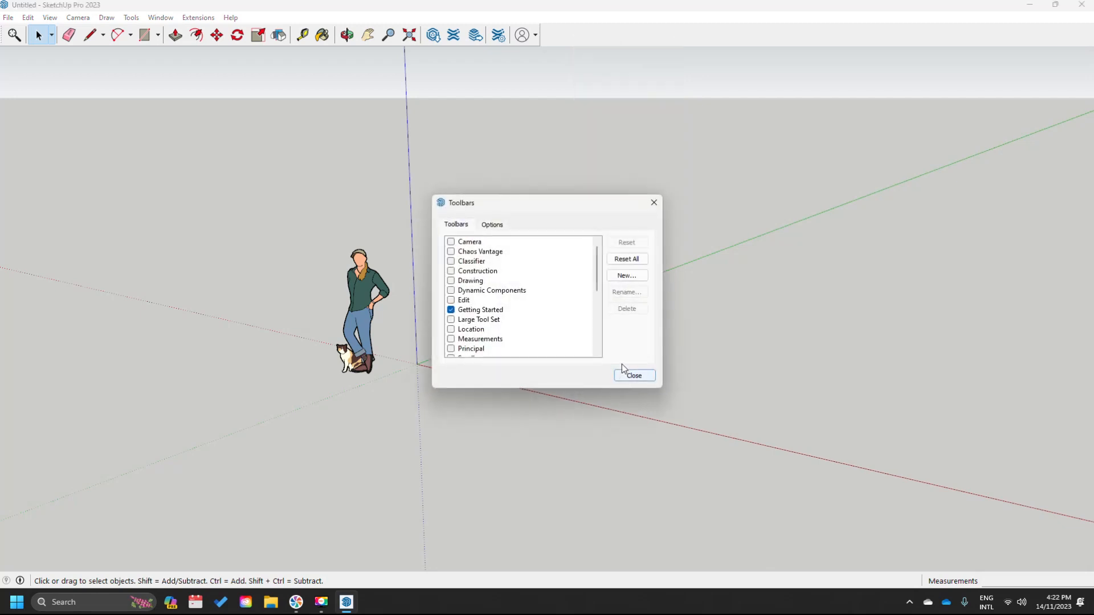
click(485, 322)
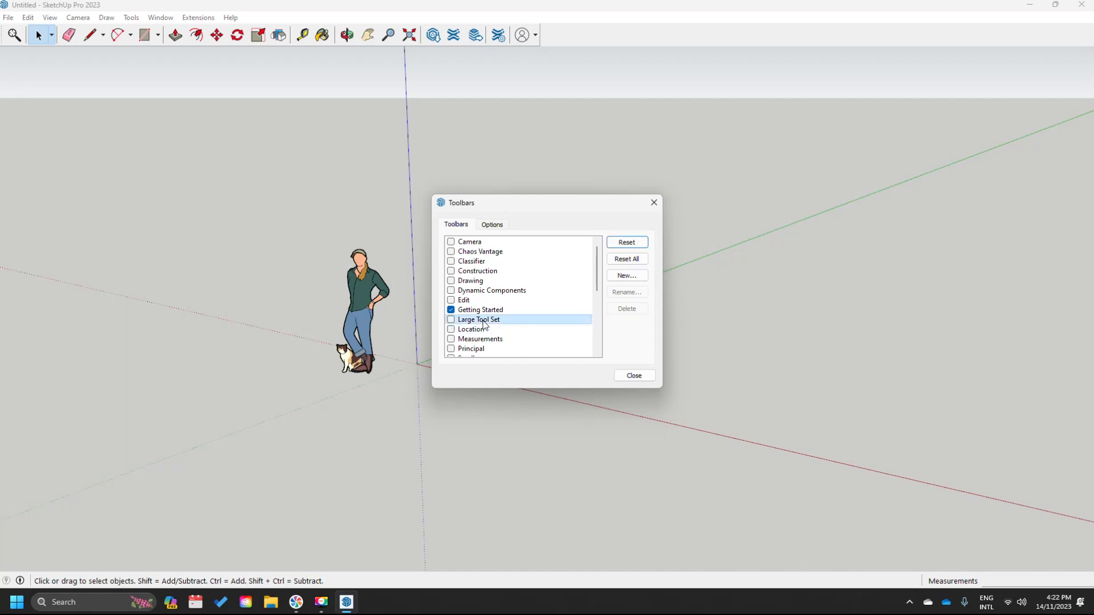
click(451, 320)
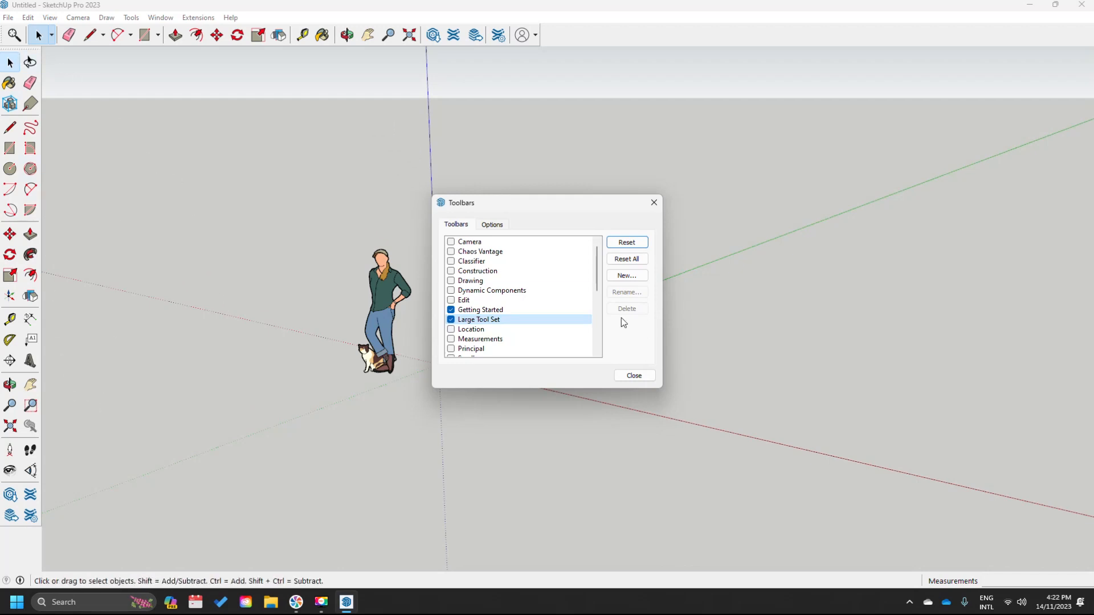
click(634, 375)
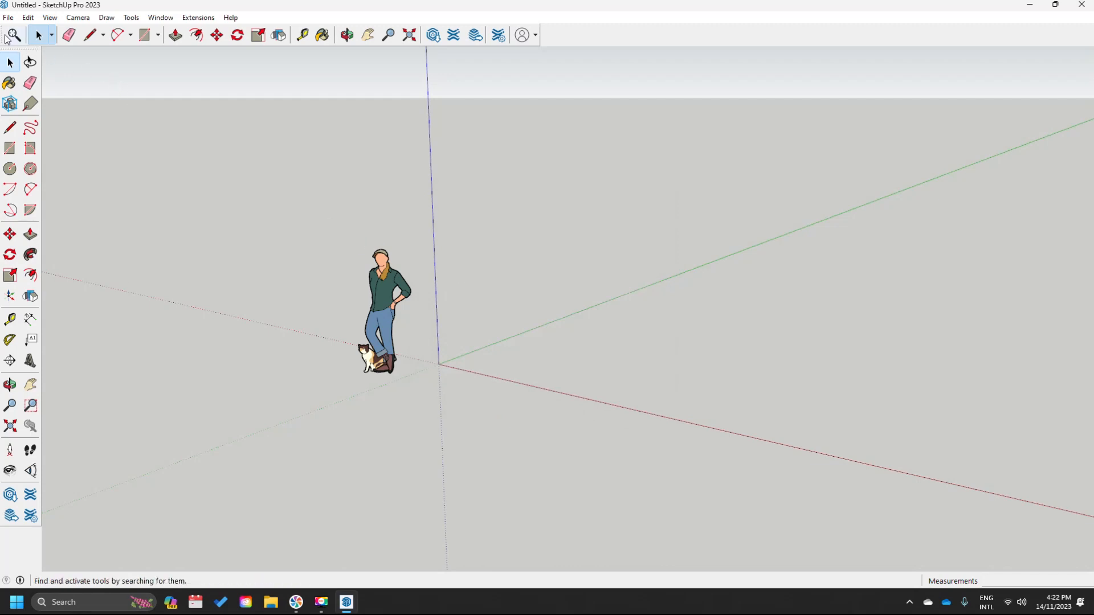
- Undock the Getting Started toolbar and close it, leaving only the Large Tool Set
drag(4, 34, 459, 127)
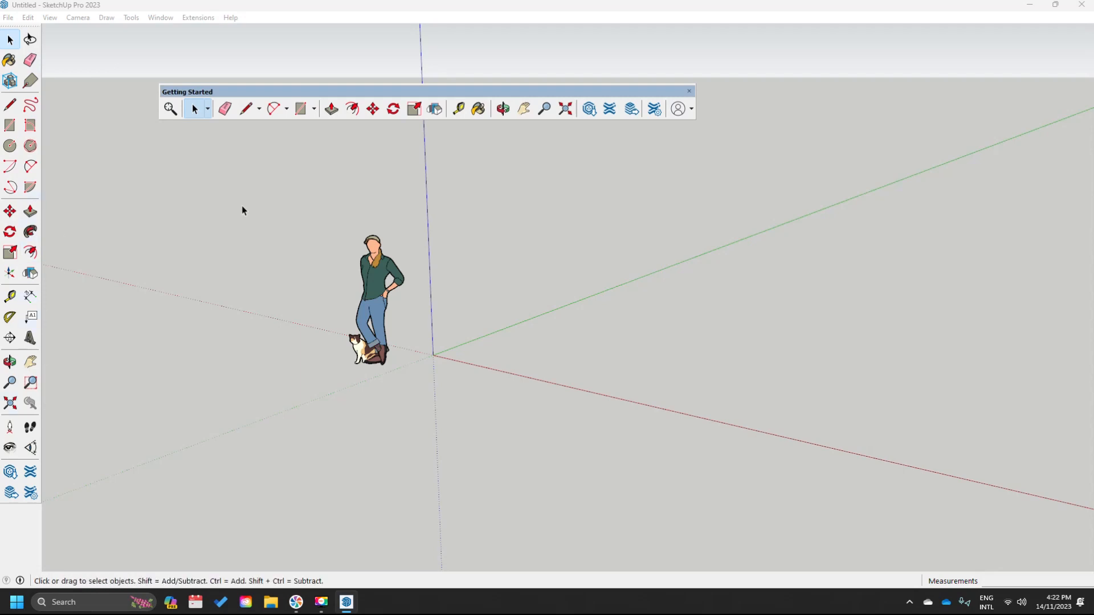
click(688, 91)
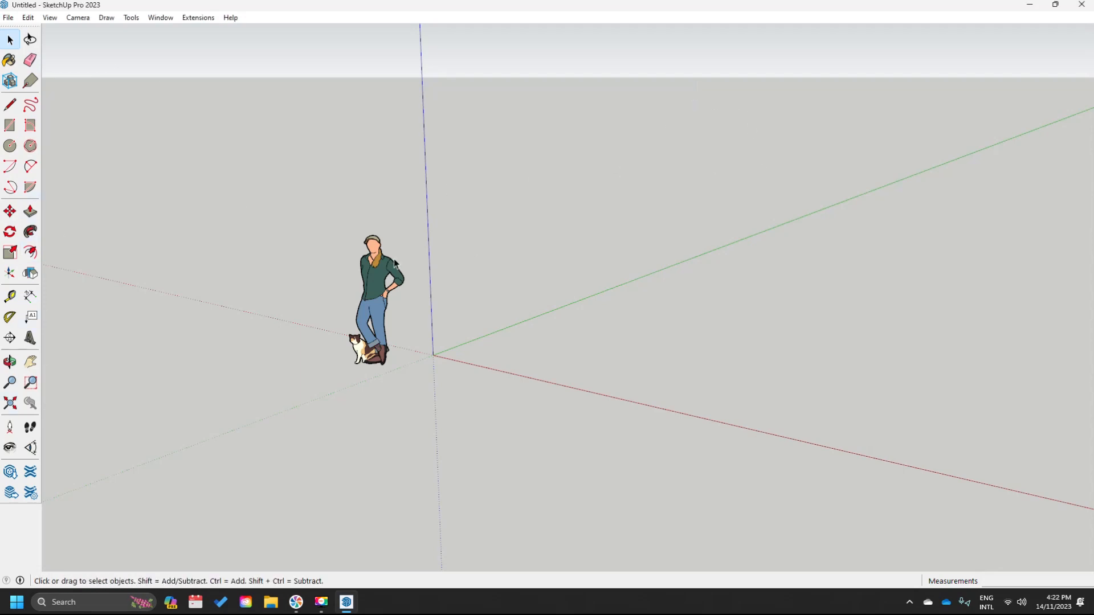
middle_drag(342, 265, 420, 244)
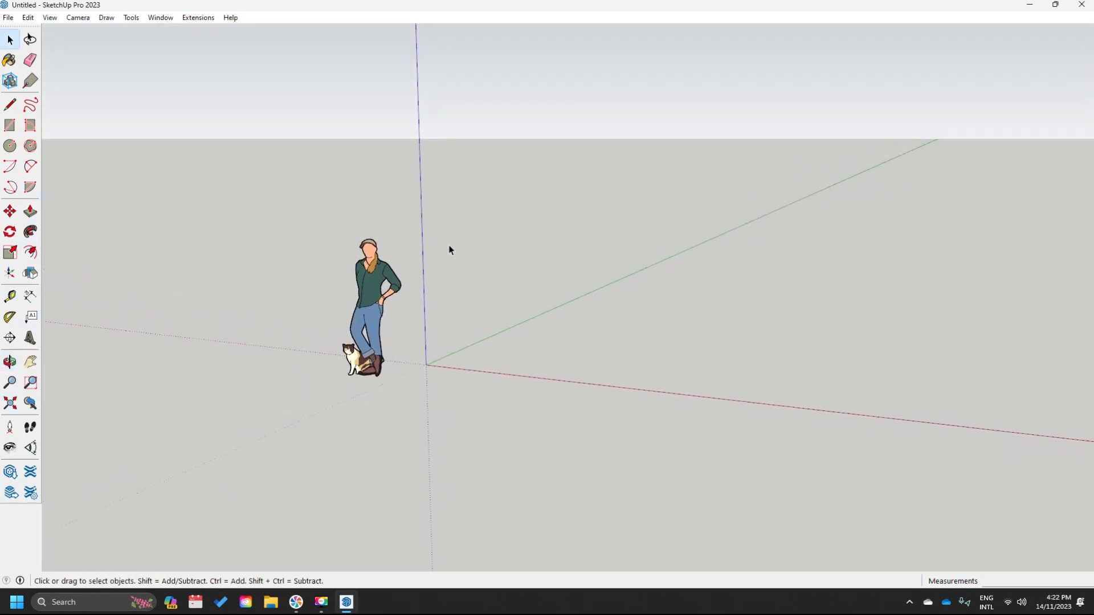
middle_drag(525, 277, 471, 283)
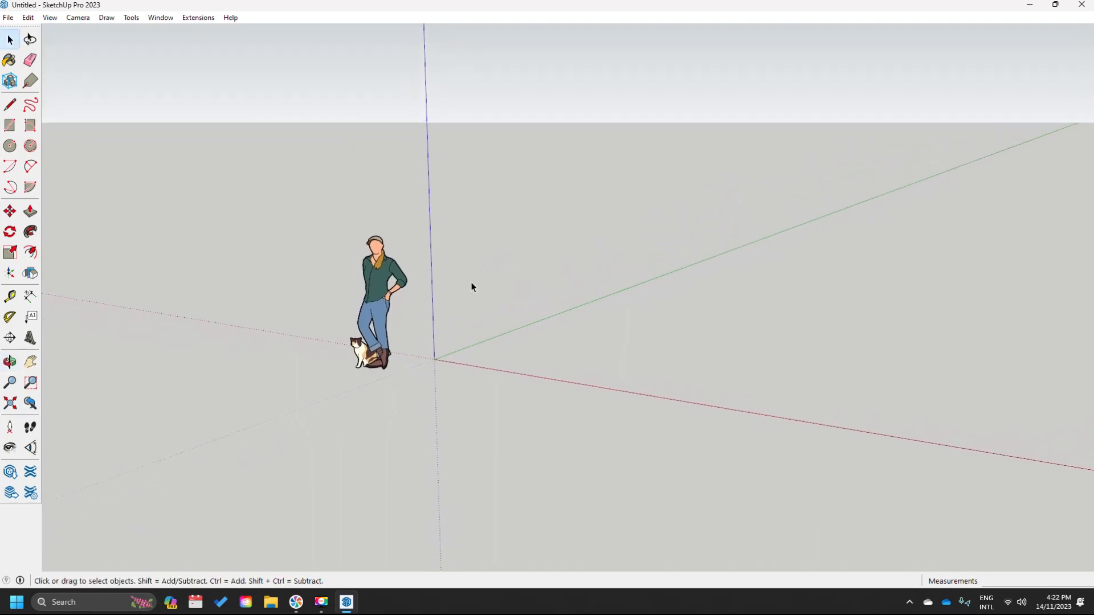
shift+middle_drag(380, 322, 502, 318)
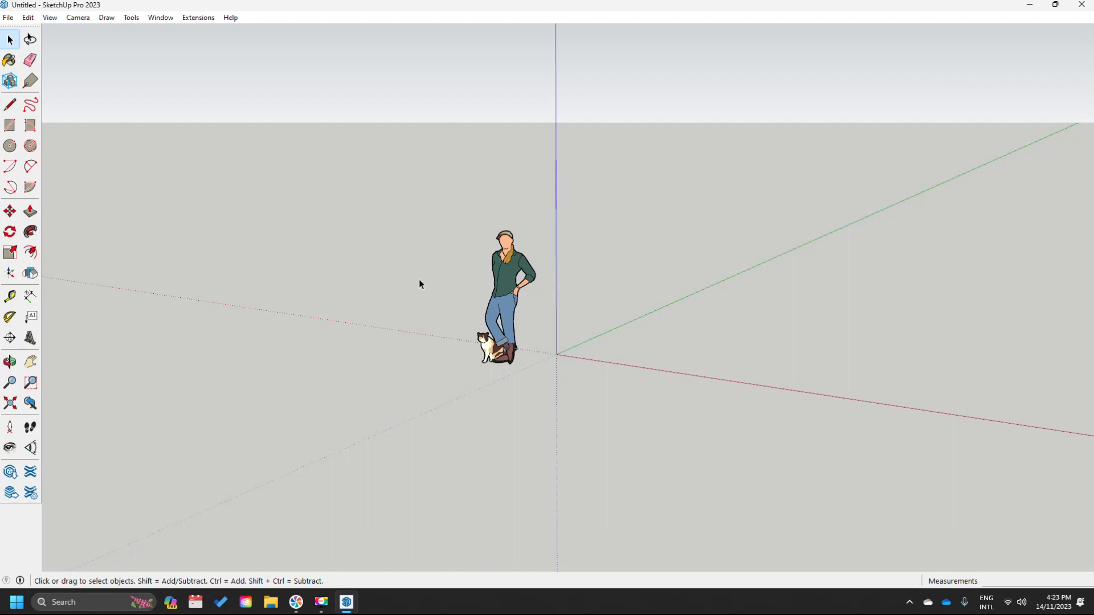
scroll(418, 279, down, 3)
scroll(420, 279, up, 3)
scroll(419, 280, down, 3)
scroll(420, 279, up, 3)
scroll(421, 280, down, 3)
scroll(421, 280, up, 3)
scroll(422, 280, down, 3)
scroll(422, 280, up, 3)
scroll(422, 283, down, 3)
scroll(422, 283, up, 3)
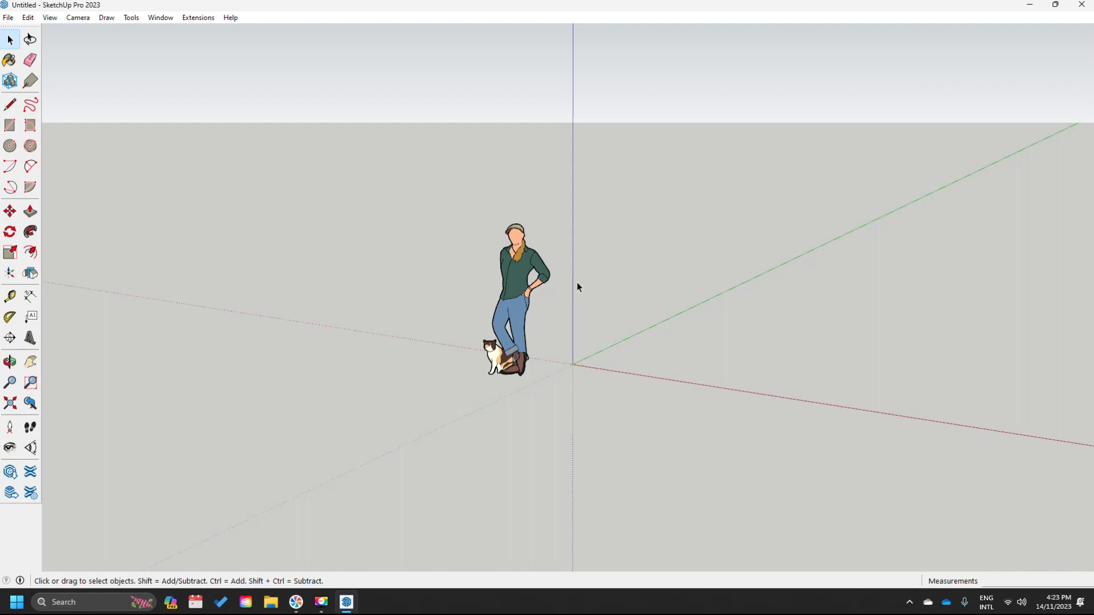
scroll(580, 282, down, 3)
scroll(577, 306, up, 3)
scroll(577, 305, down, 3)
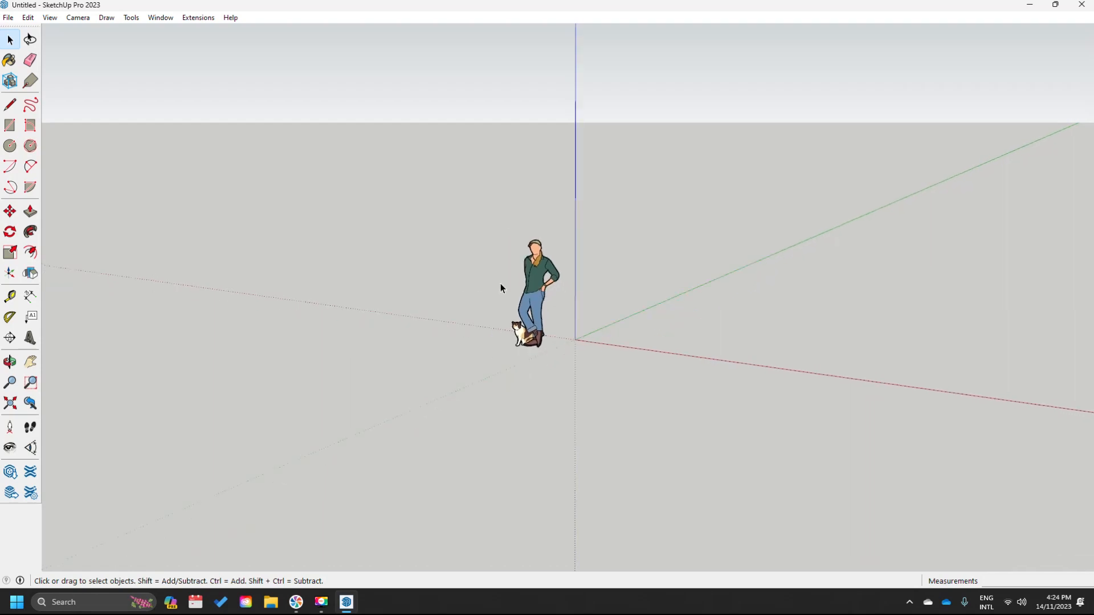
scroll(404, 294, up, 3)
scroll(406, 294, down, 3)
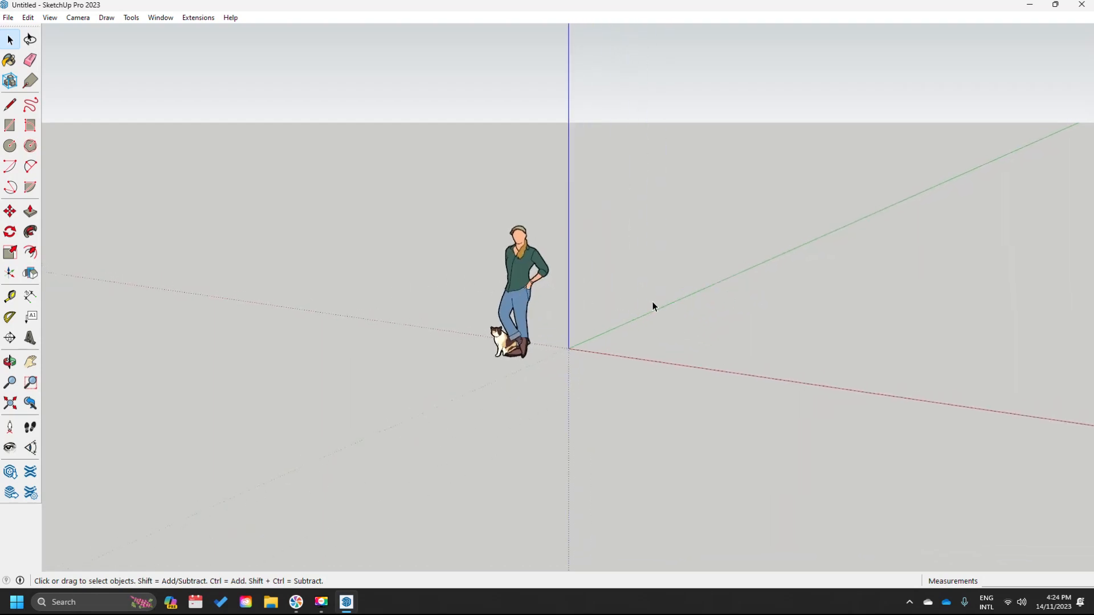
scroll(652, 305, down, 1)
scroll(360, 284, up, 1)
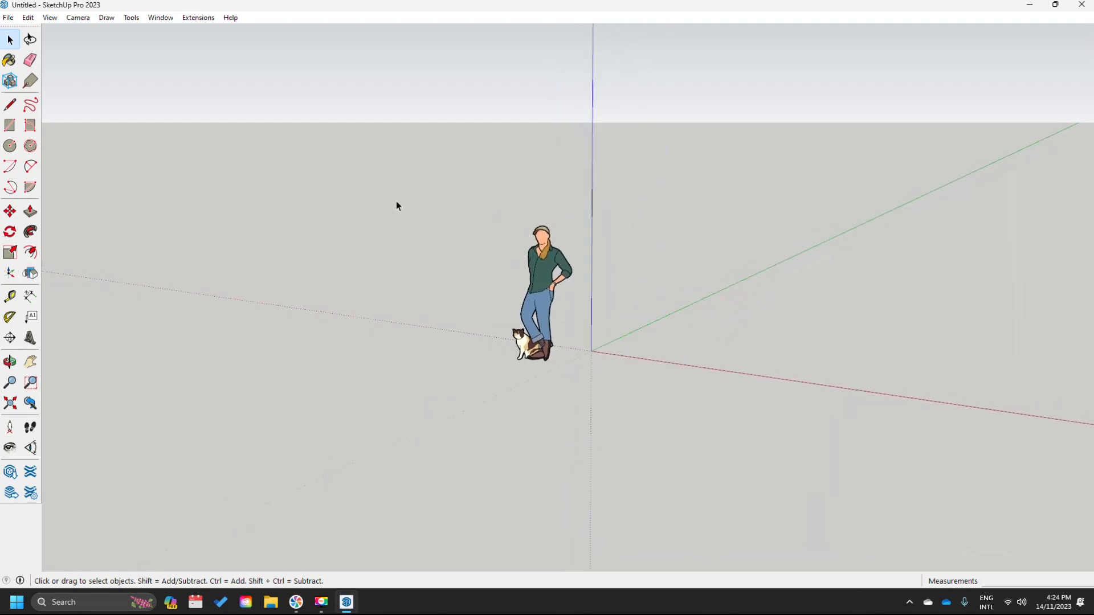
scroll(484, 171, up, 2)
scroll(483, 171, down, 2)
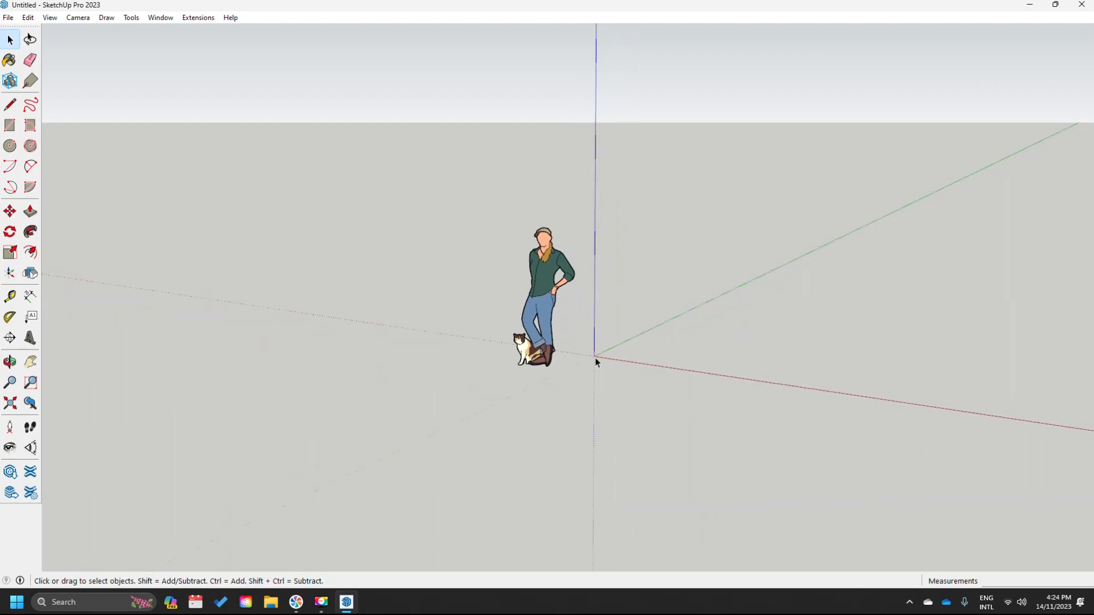
scroll(550, 387, up, 2)
scroll(552, 386, down, 1)
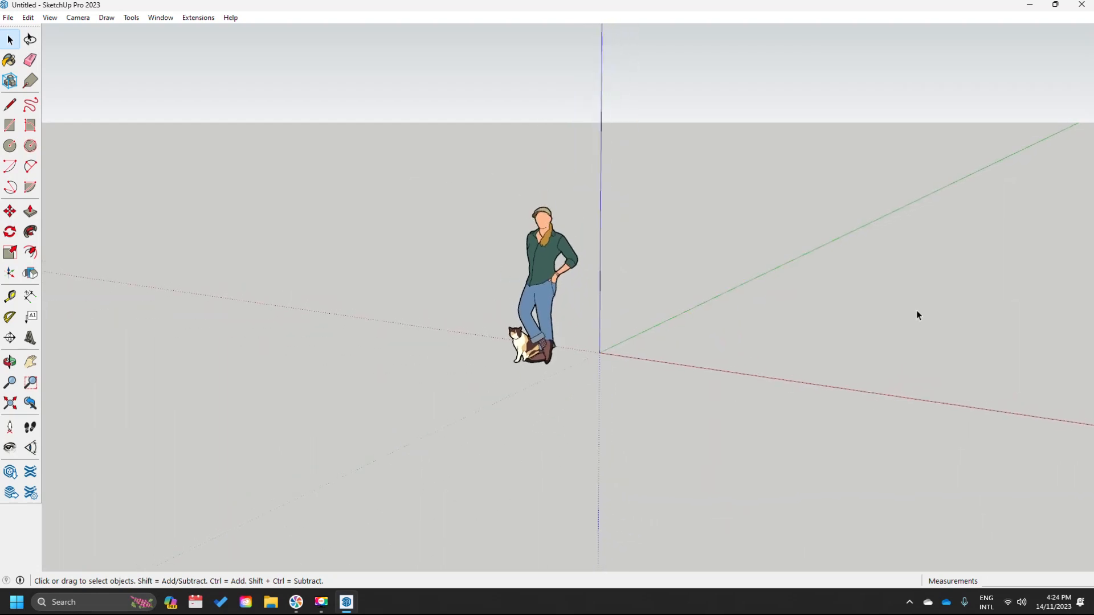
scroll(928, 308, up, 1)
scroll(942, 308, down, 2)
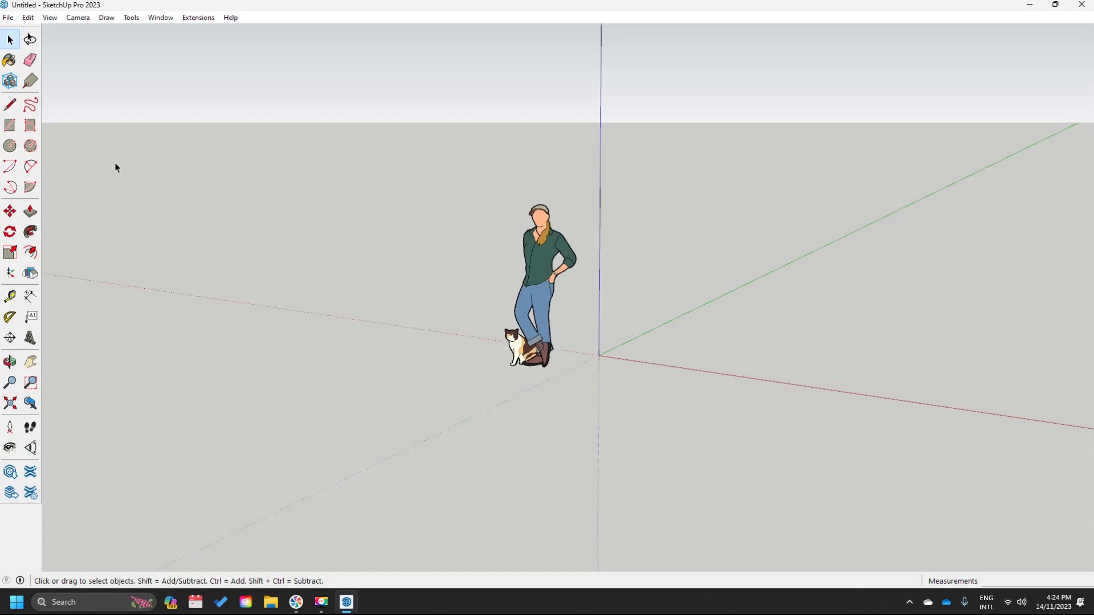
scroll(79, 209, up, 2)
scroll(78, 209, down, 1)
scroll(78, 208, up, 1)
scroll(79, 208, down, 1)
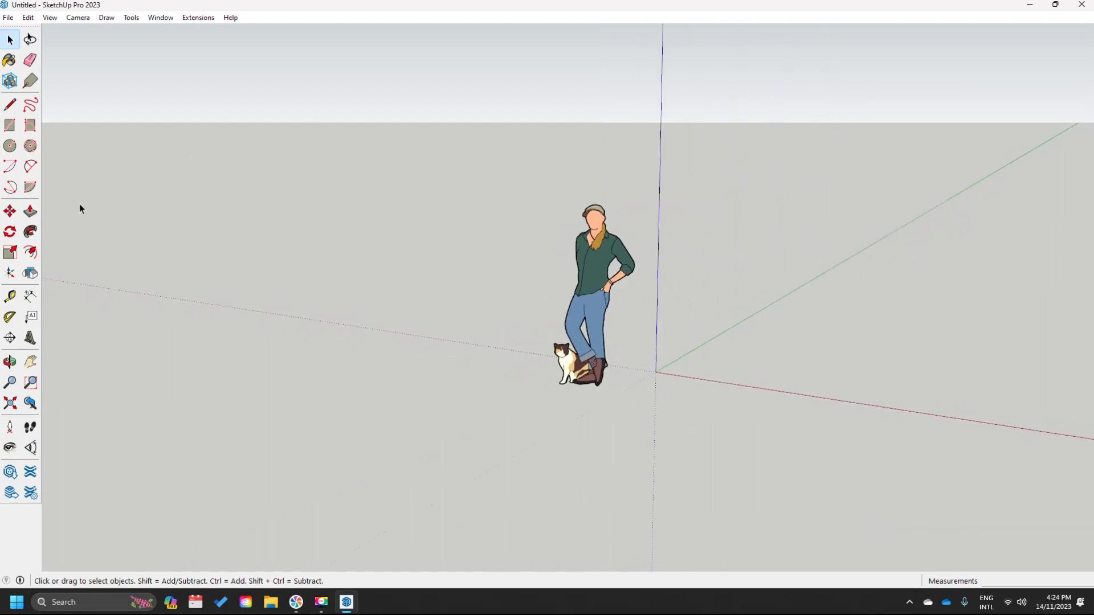
scroll(614, 256, up, 2)
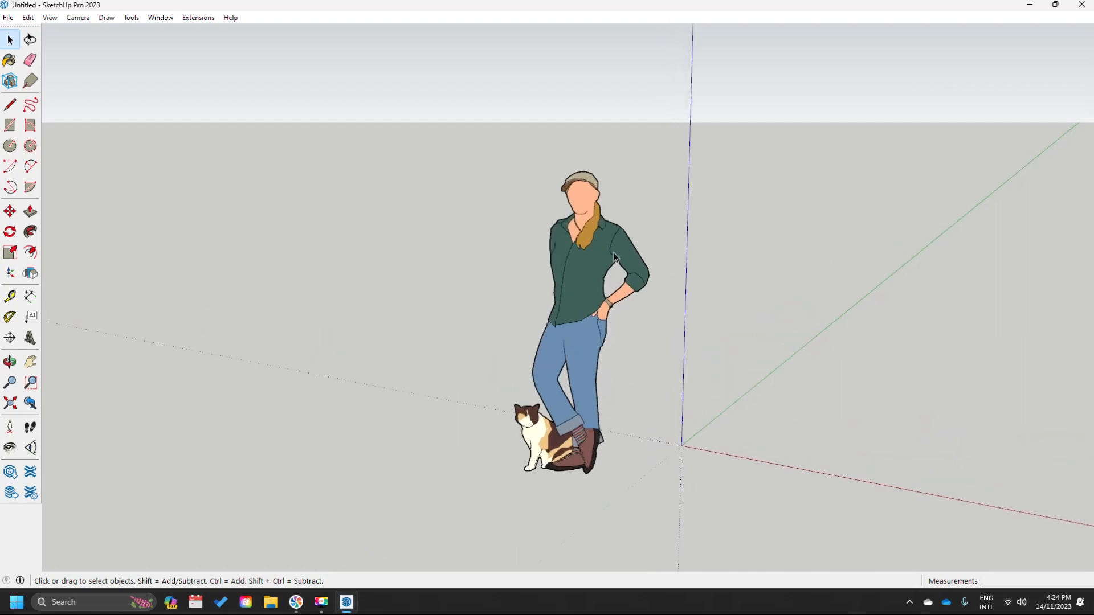
scroll(614, 256, down, 1)
scroll(614, 256, down, 1)
scroll(614, 256, up, 2)
scroll(614, 256, down, 2)
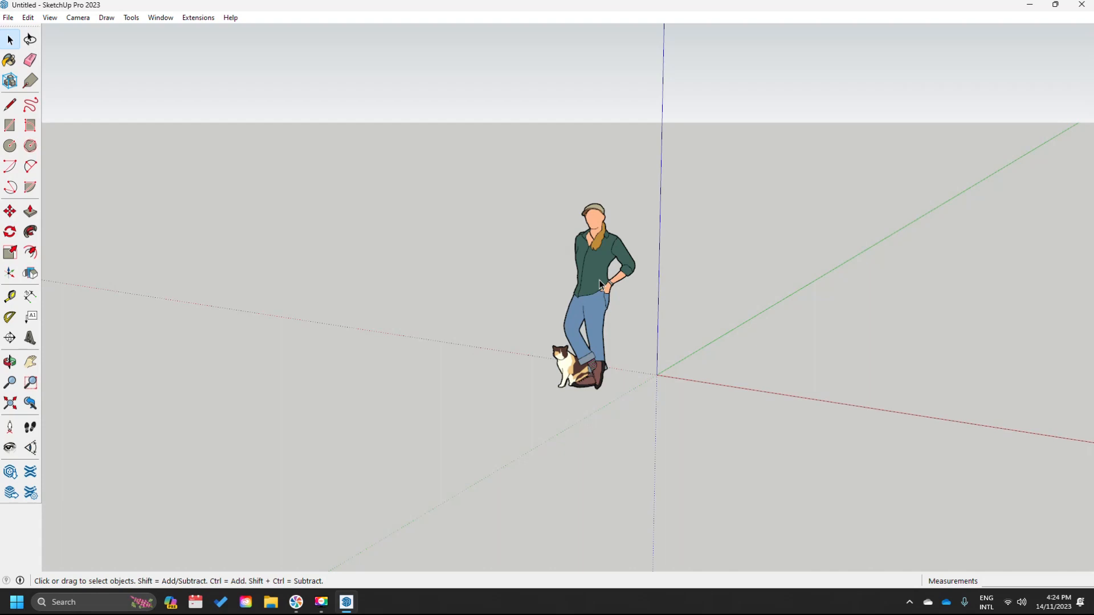
middle_drag(599, 280, 453, 320)
- Draw a square left of the figure and push it up into a 1301 mm box
click(586, 287)
middle_drag(586, 287, 528, 233)
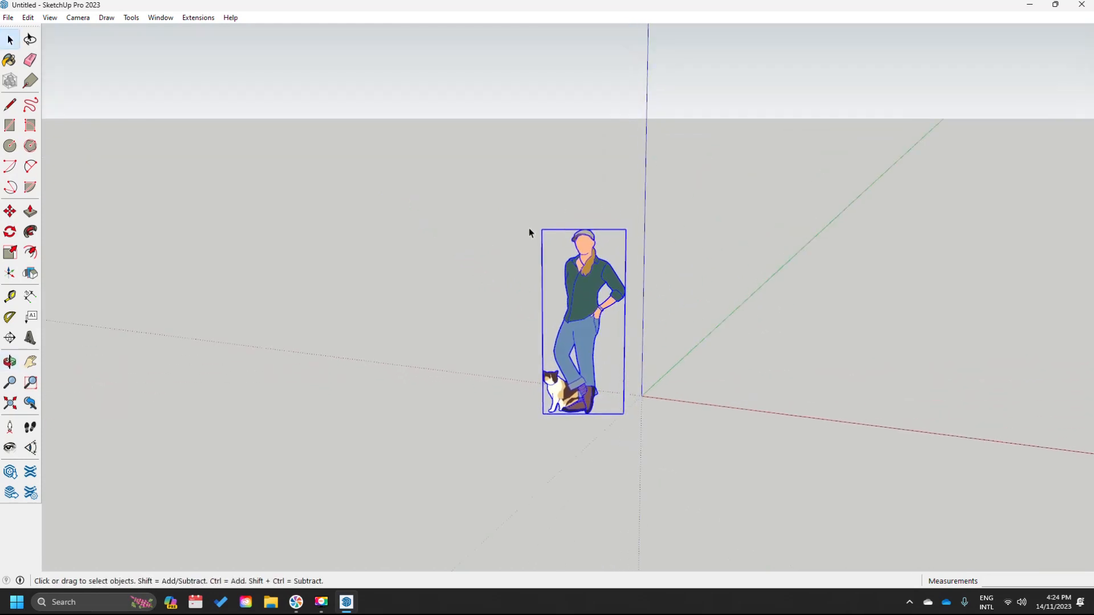
click(11, 129)
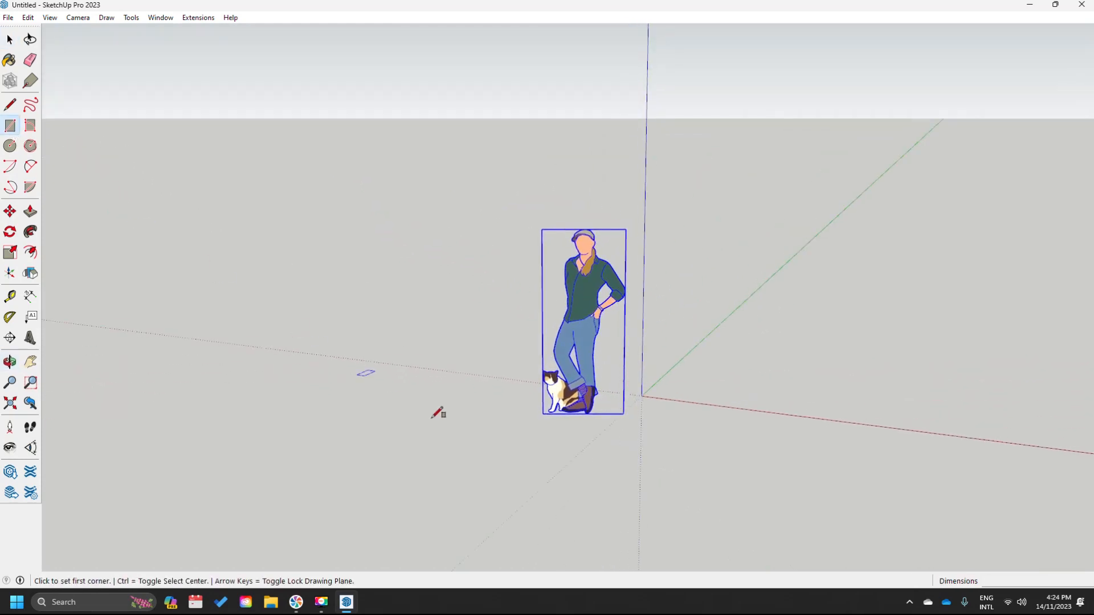
click(390, 437)
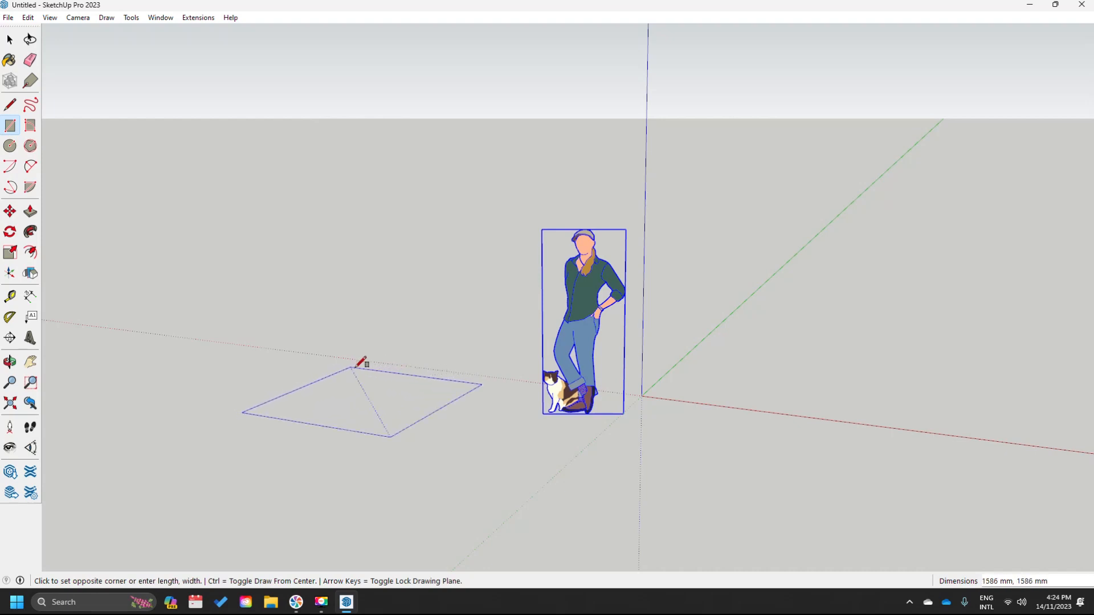
click(356, 369)
key(p)
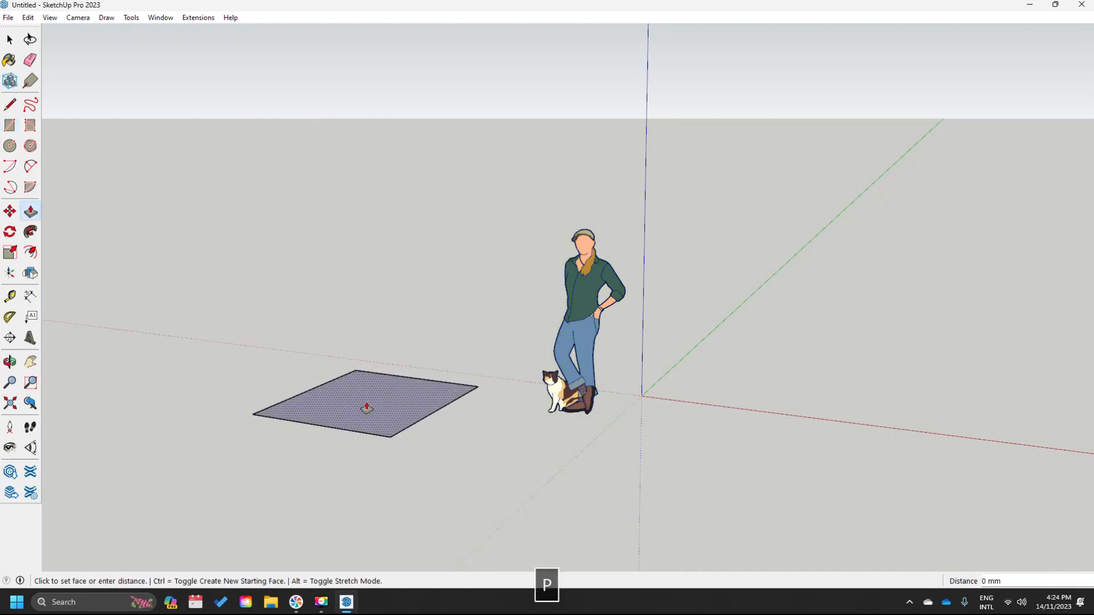
click(361, 264)
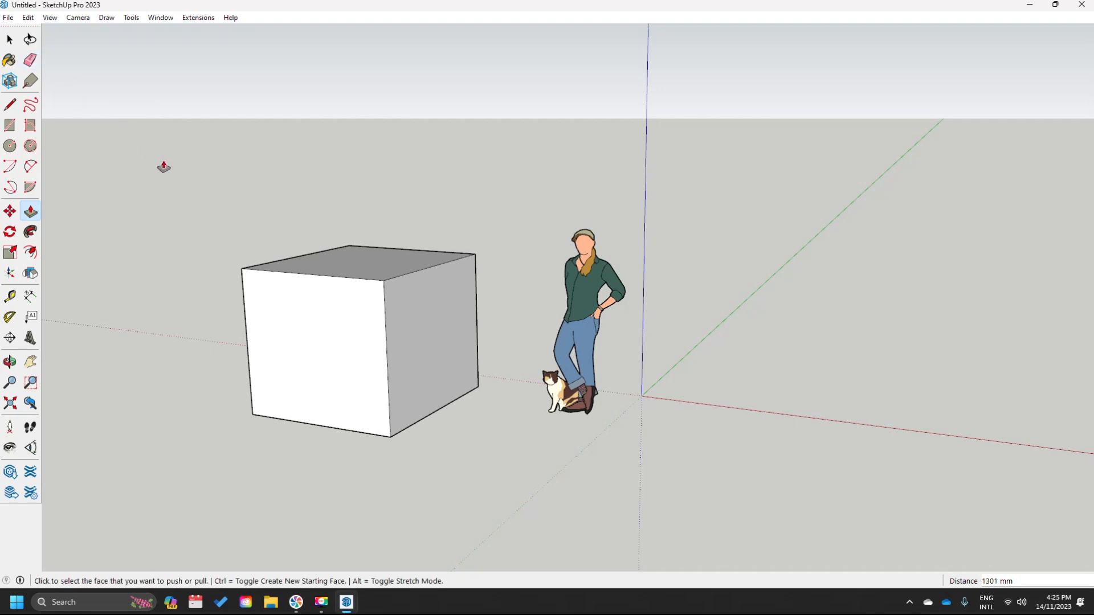
key(space)
middle_drag(207, 322, 262, 290)
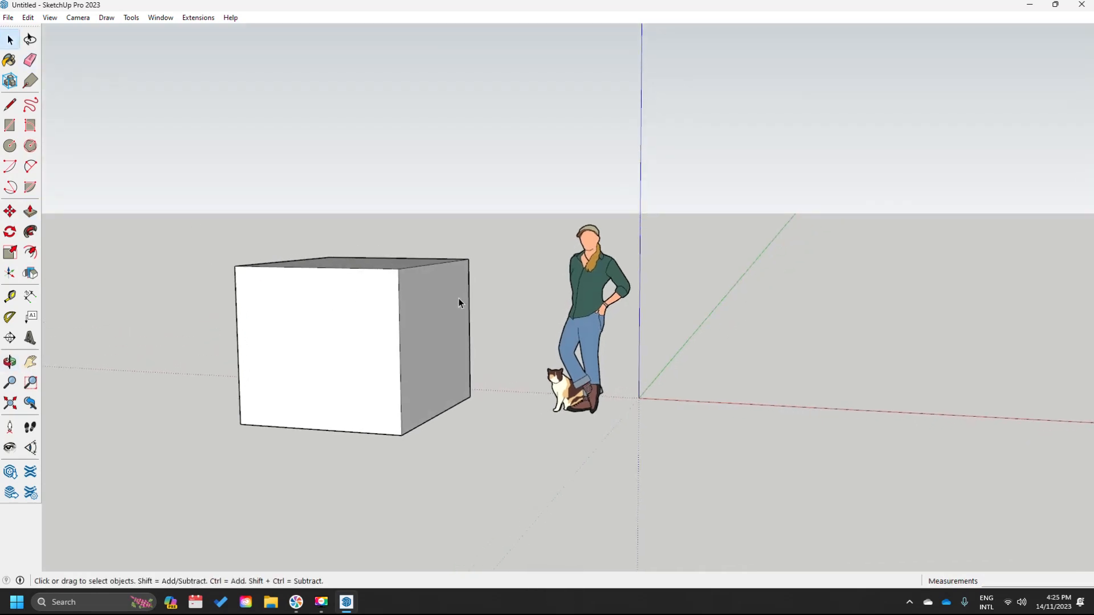
middle_drag(493, 292, 728, 197)
scroll(554, 258, down, 5)
middle_drag(512, 265, 368, 319)
scroll(515, 259, up, 4)
middle_drag(513, 259, 535, 383)
scroll(581, 265, up, 5)
middle_drag(581, 264, 609, 258)
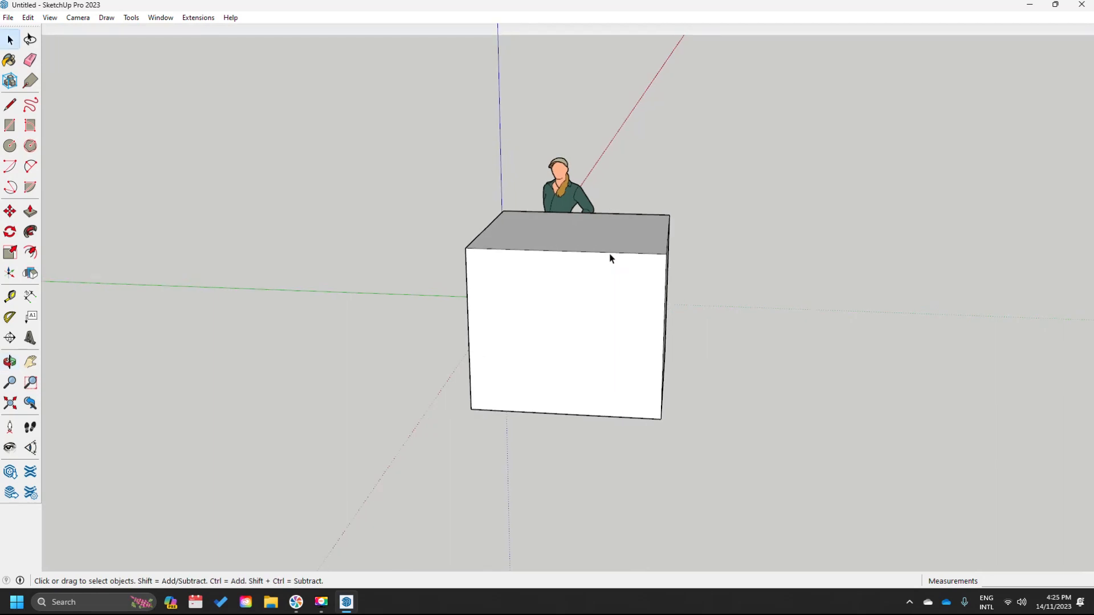
shift+middle_drag(576, 322, 662, 244)
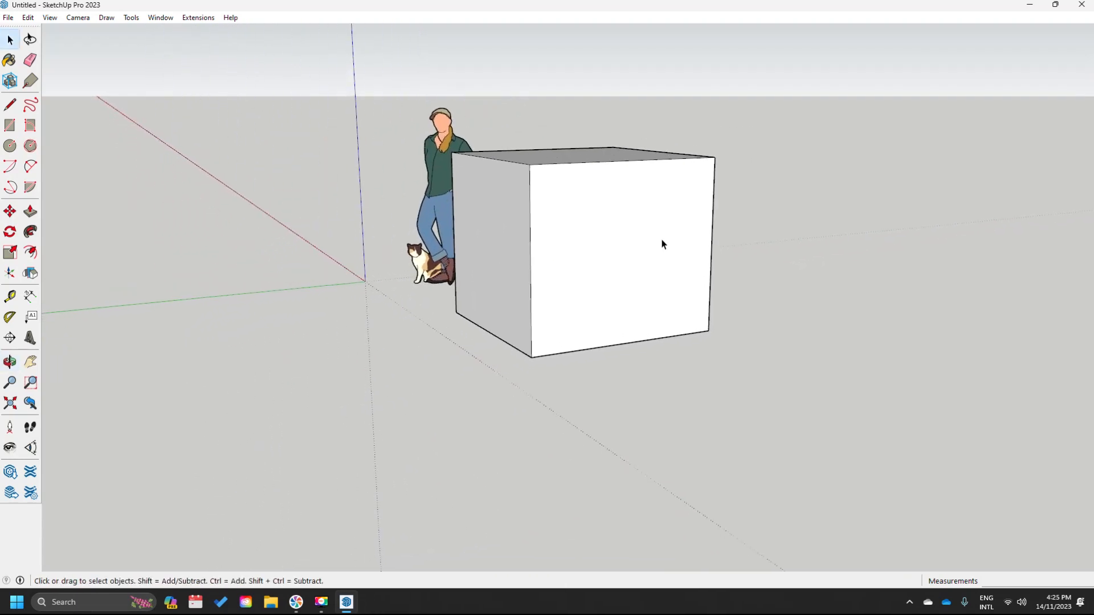
scroll(645, 278, down, 1)
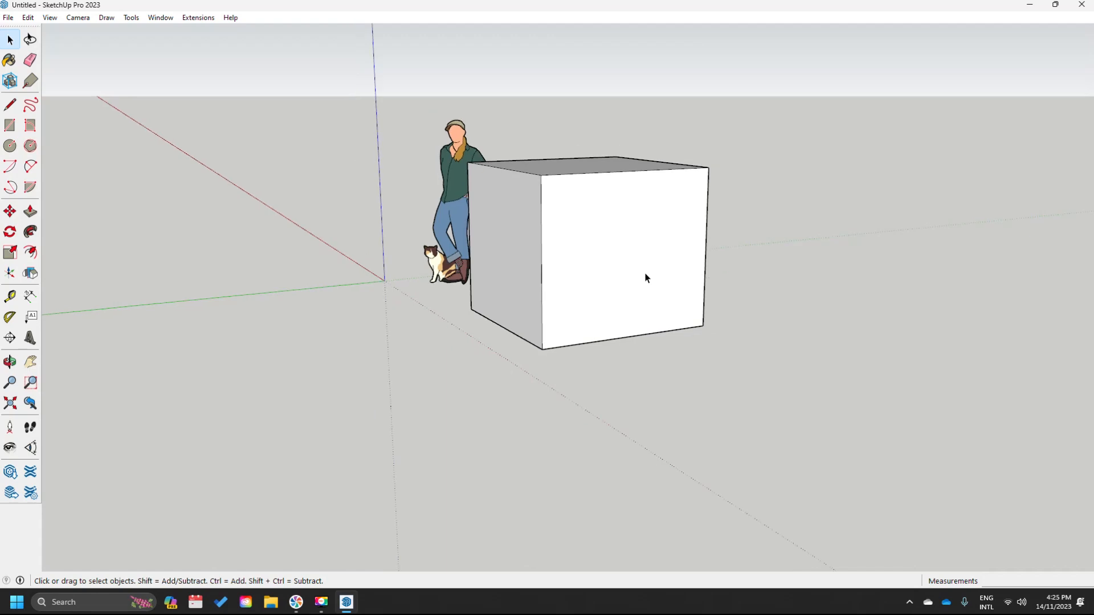
scroll(644, 278, up, 3)
scroll(644, 278, down, 1)
scroll(644, 279, up, 1)
scroll(643, 278, down, 2)
scroll(642, 278, up, 2)
scroll(640, 279, down, 1)
middle_drag(675, 238, 637, 261)
middle_drag(525, 279, 506, 251)
middle_drag(403, 228, 655, 318)
middle_drag(384, 323, 519, 288)
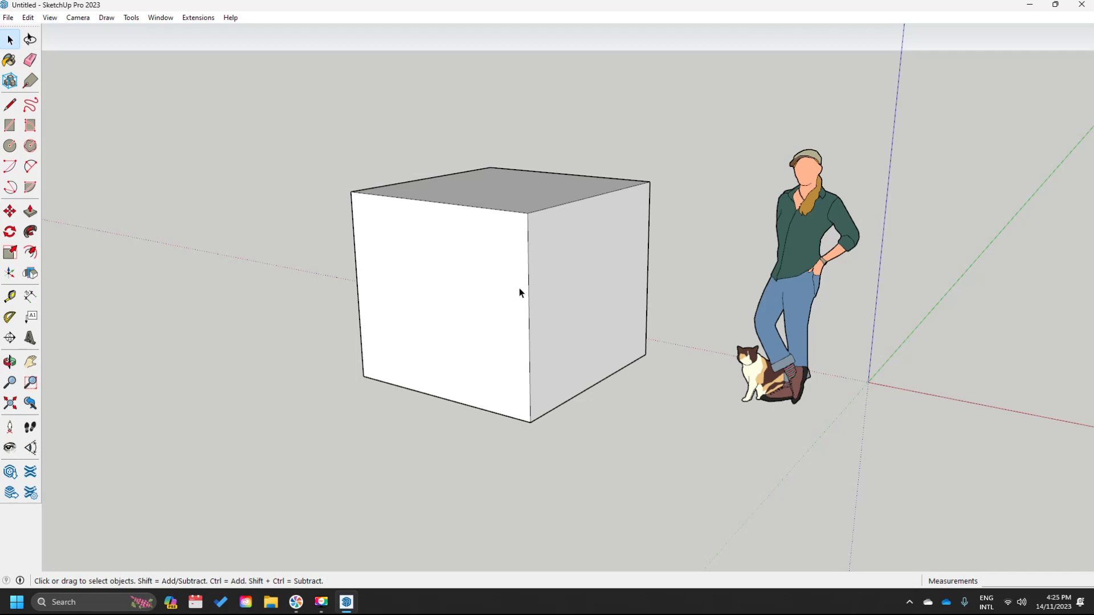
middle_drag(448, 348, 494, 373)
shift+middle_drag(375, 361, 440, 302)
middle_drag(394, 348, 595, 310)
scroll(596, 310, up, 2)
scroll(595, 311, down, 2)
middle_drag(696, 273, 509, 329)
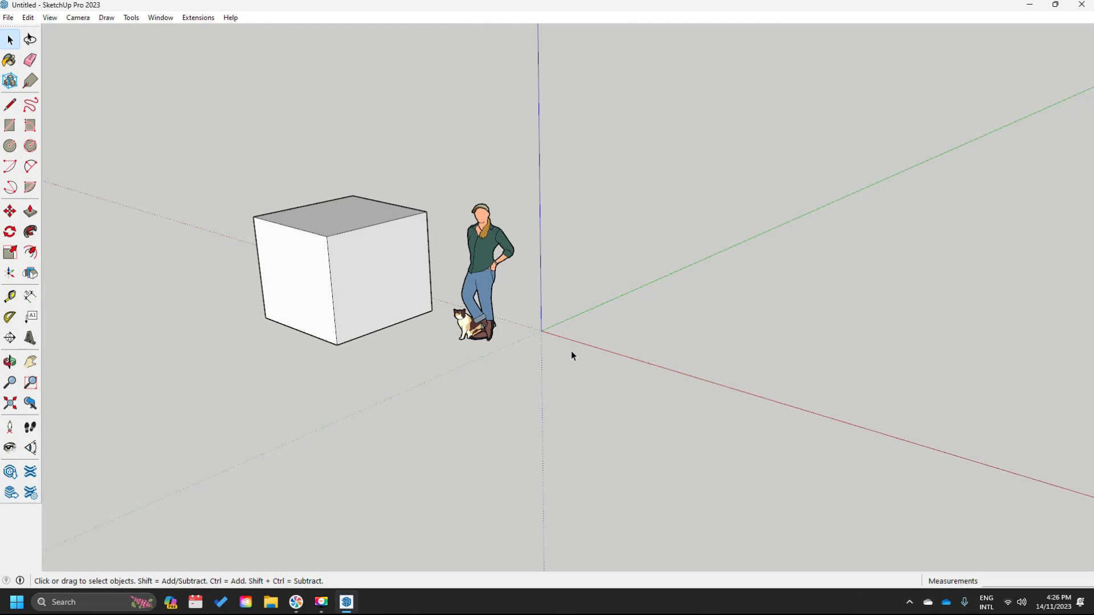
middle_drag(456, 351, 551, 329)
scroll(551, 329, up, 2)
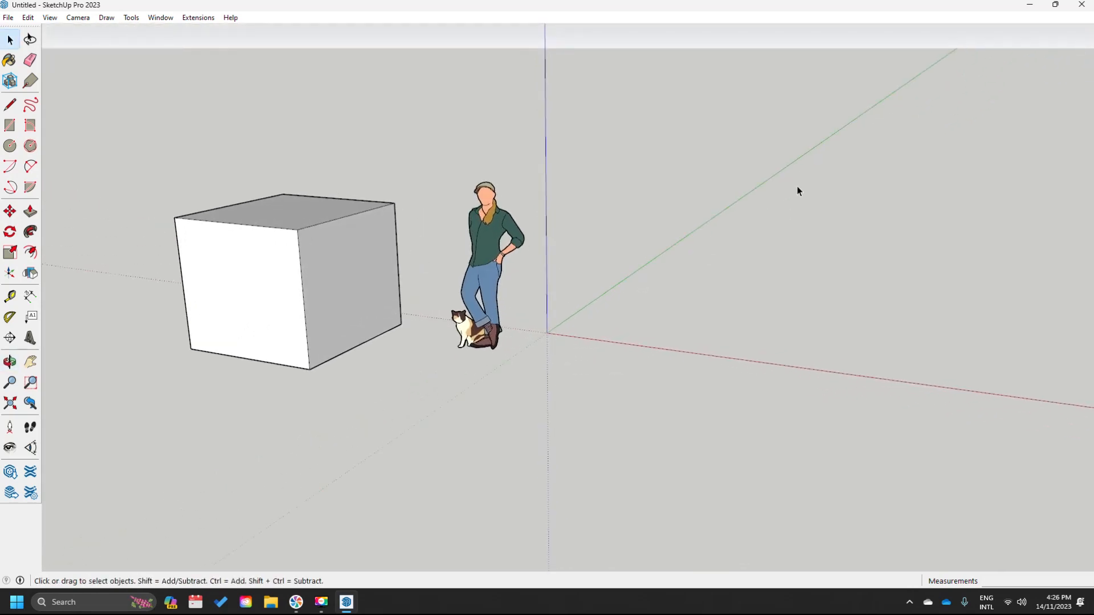
scroll(556, 327, down, 2)
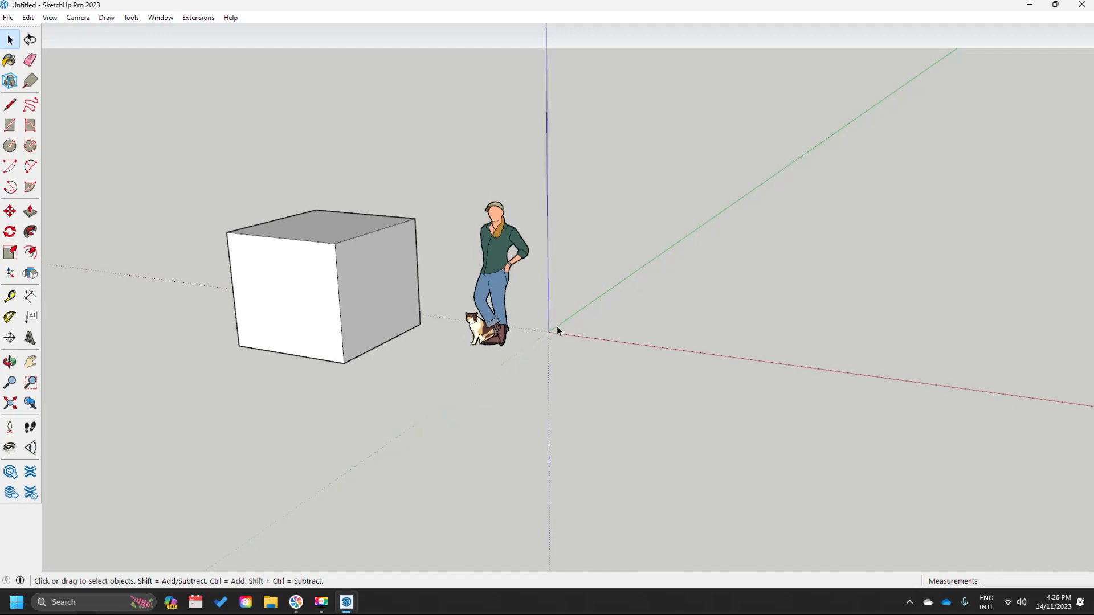
- Draw practice edges on the ground, along the red axis and up the blue axis, then cancel
click(10, 104)
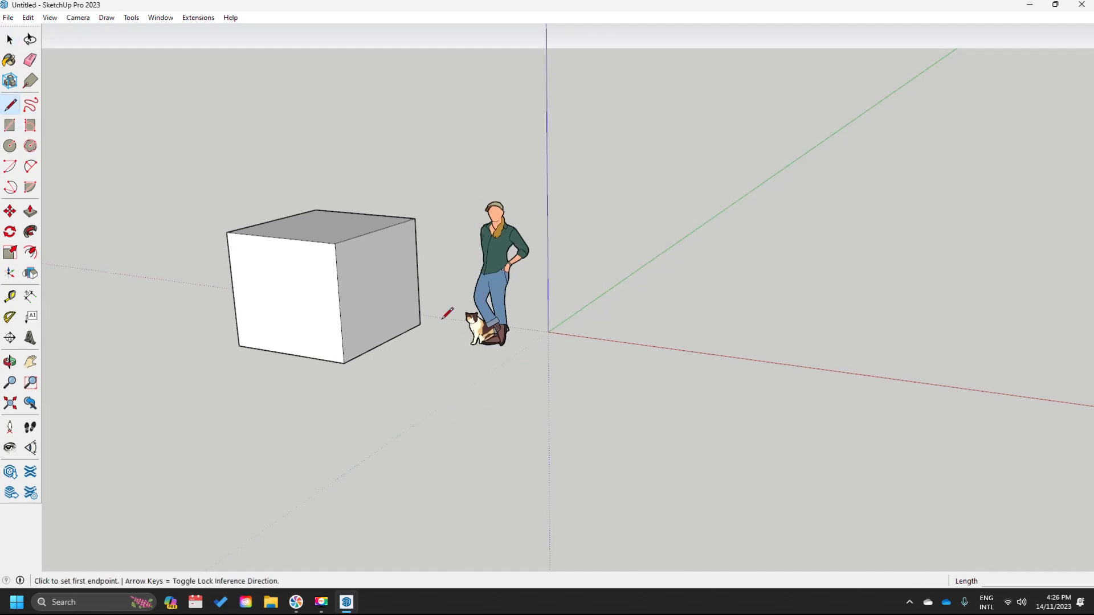
click(535, 442)
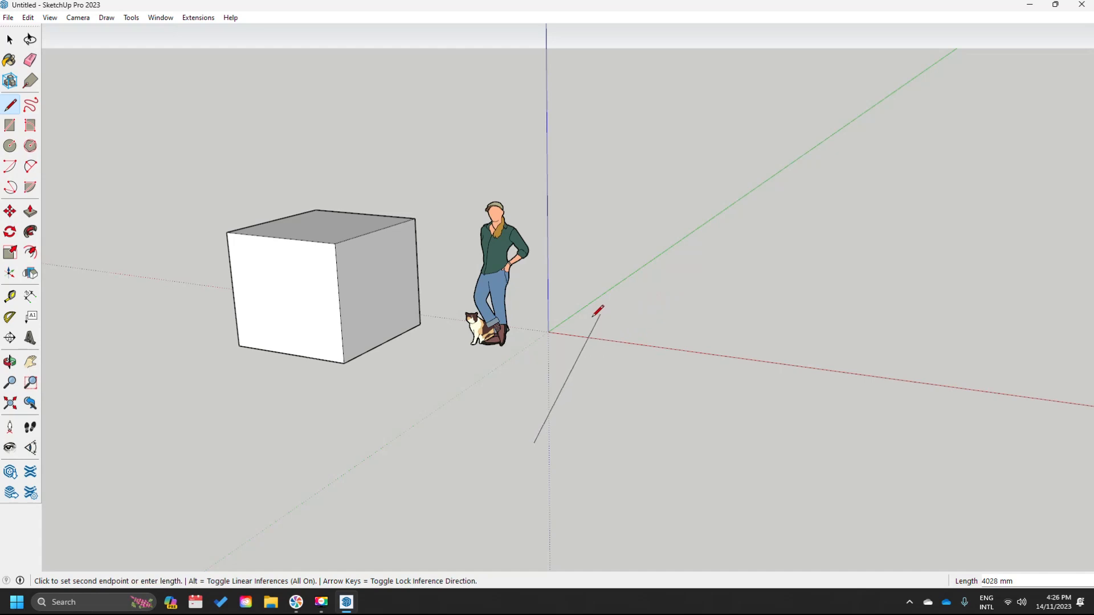
click(674, 312)
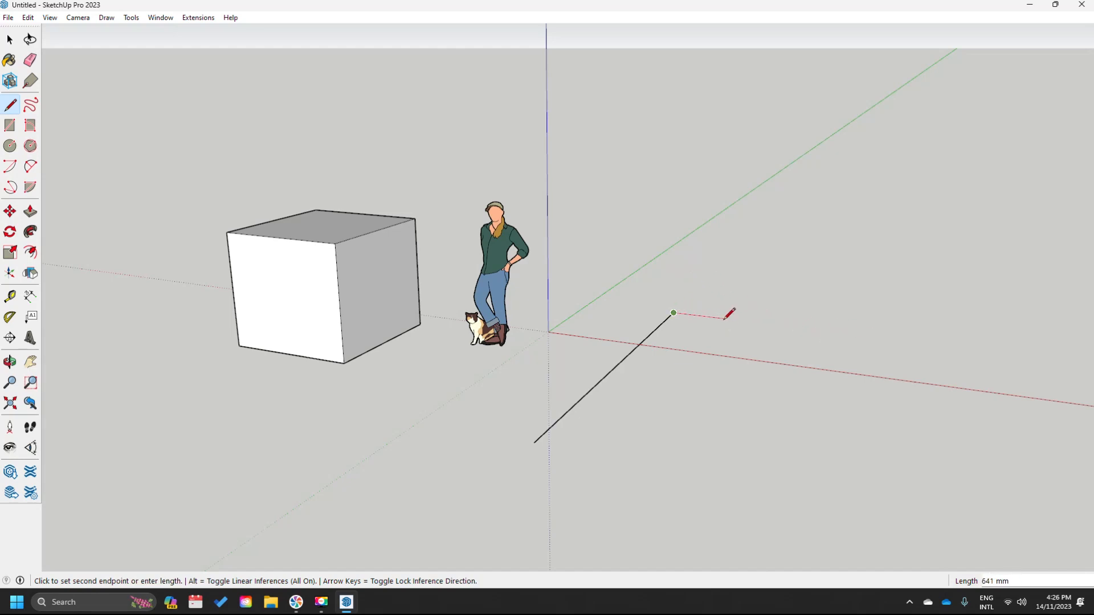
click(836, 332)
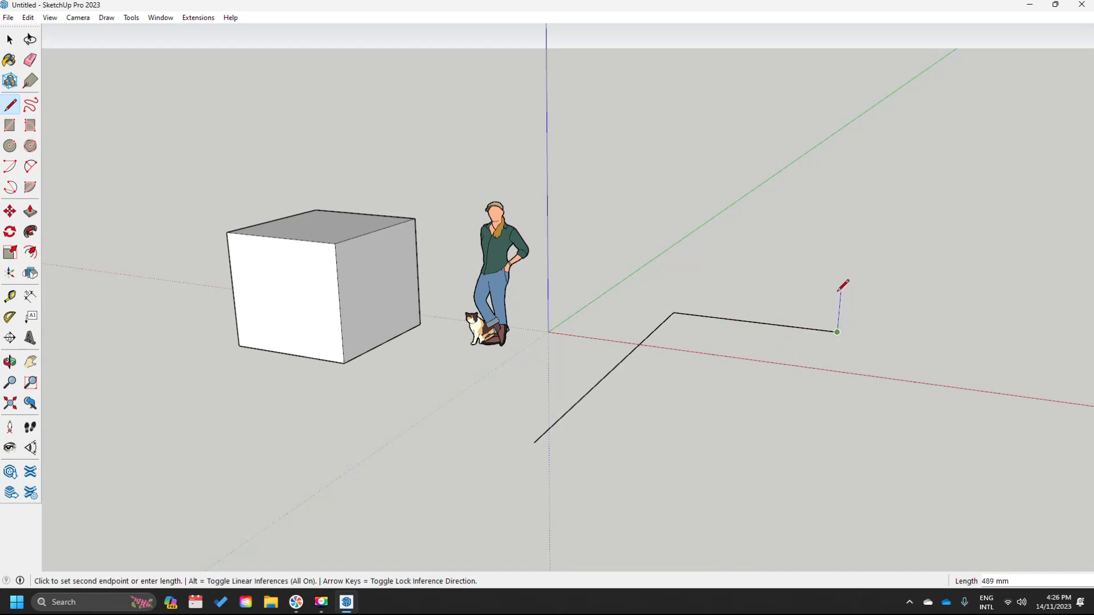
middle_drag(862, 242, 849, 195)
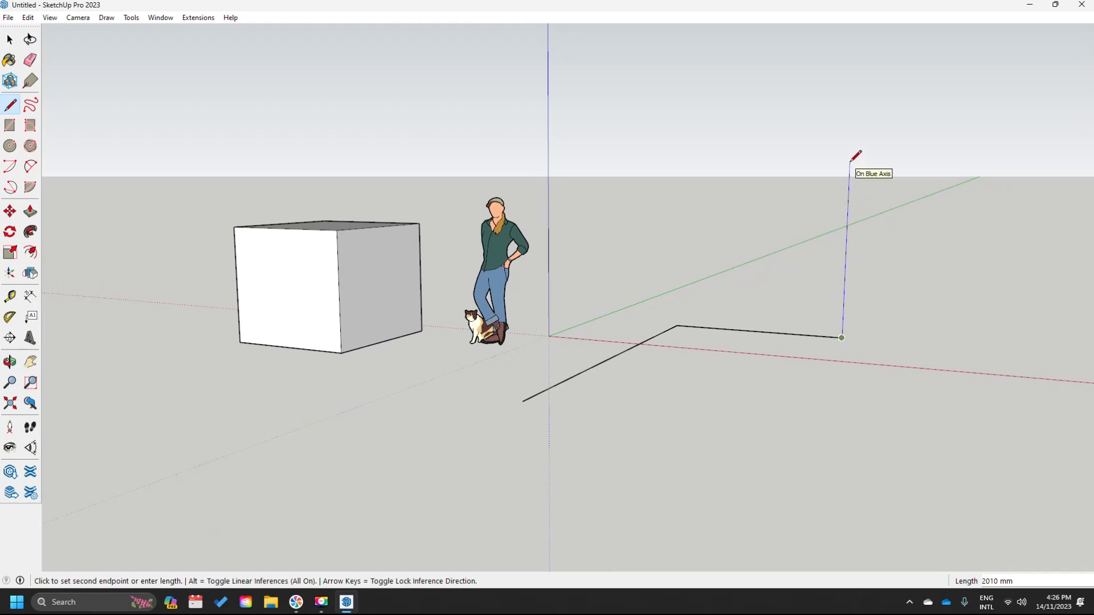
click(849, 163)
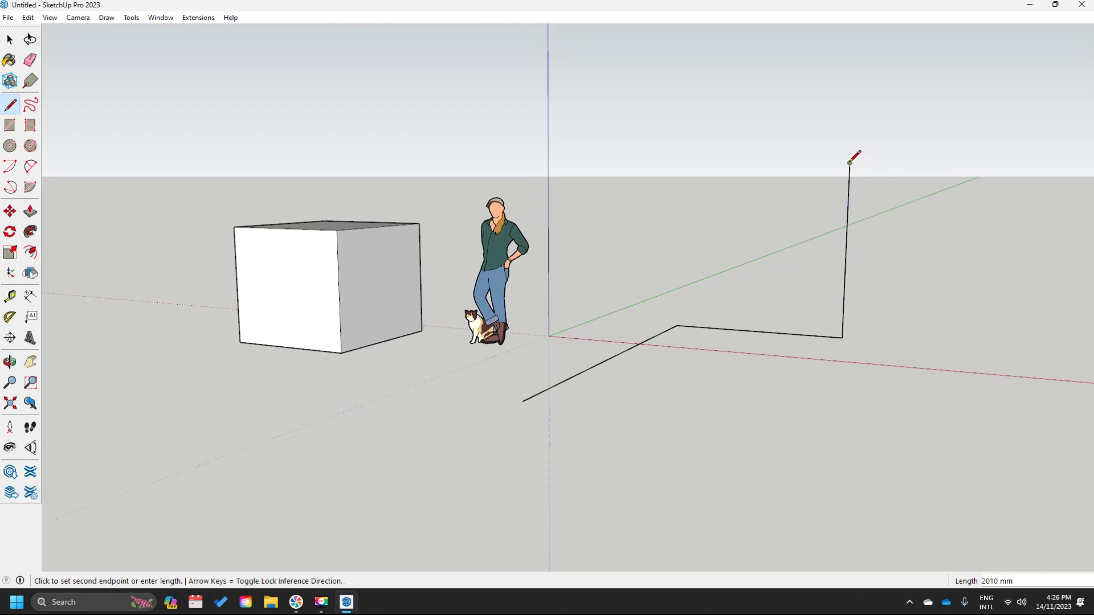
right_click(680, 247)
key(Escape)
key(Escape)
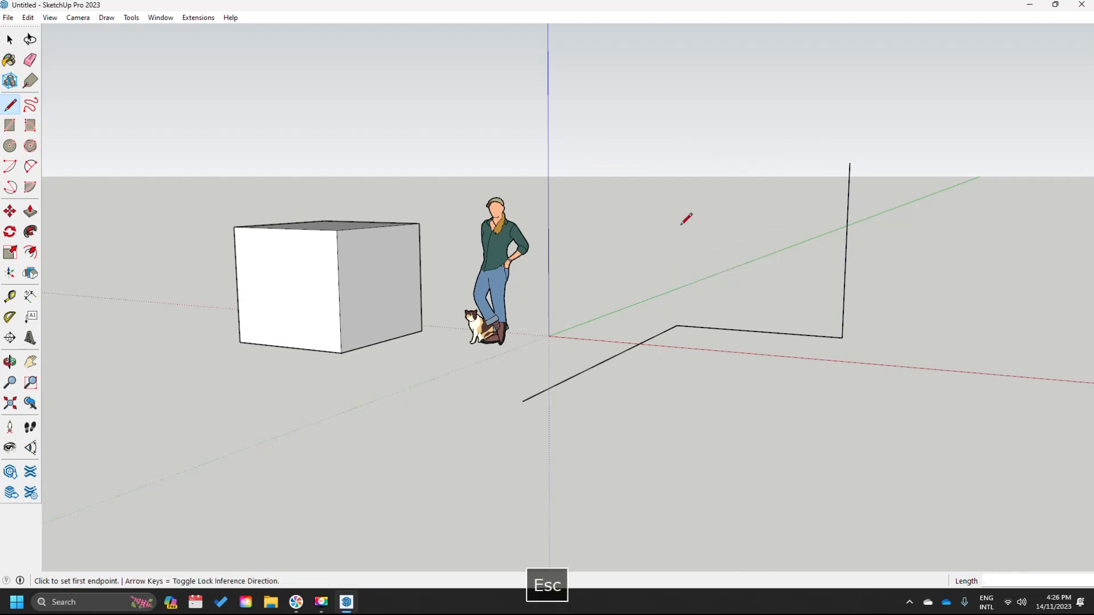
- Crossing-select the practice edges and delete them
middle_drag(610, 292, 591, 244)
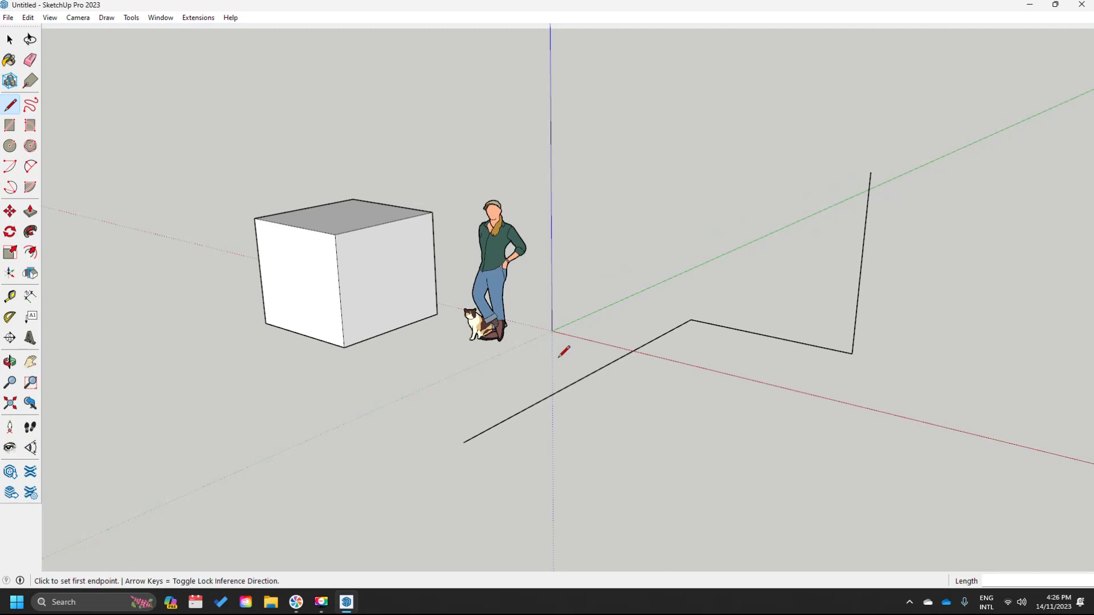
key(v)
key(space)
drag(842, 426, 580, 192)
key(Delete)
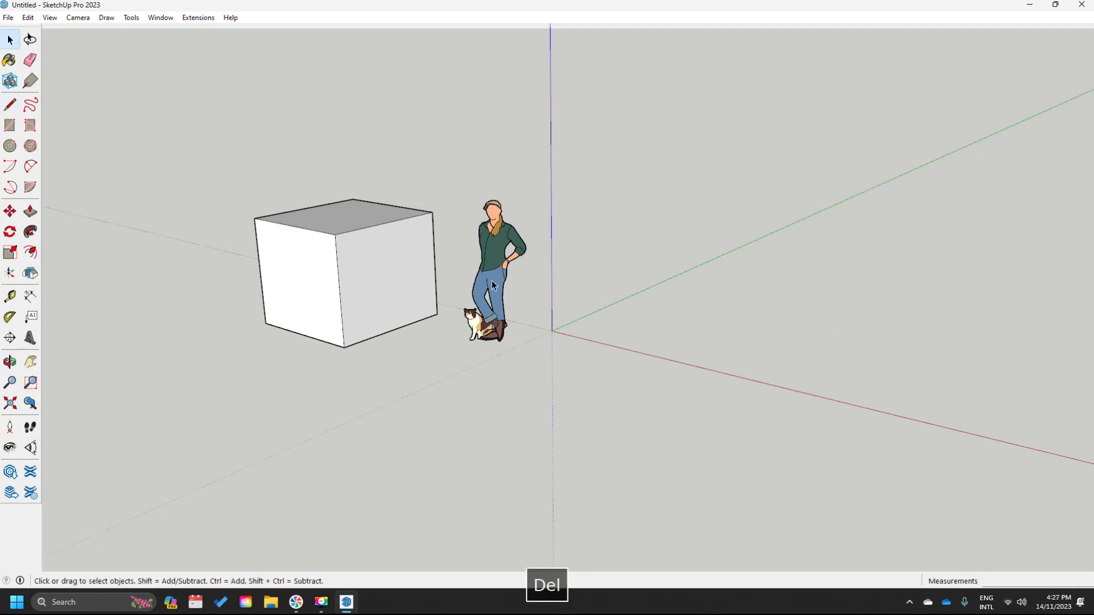
- Delete the person-and-cat scale figure
click(481, 329)
key(Delete)
shift+middle_drag(330, 361, 594, 405)
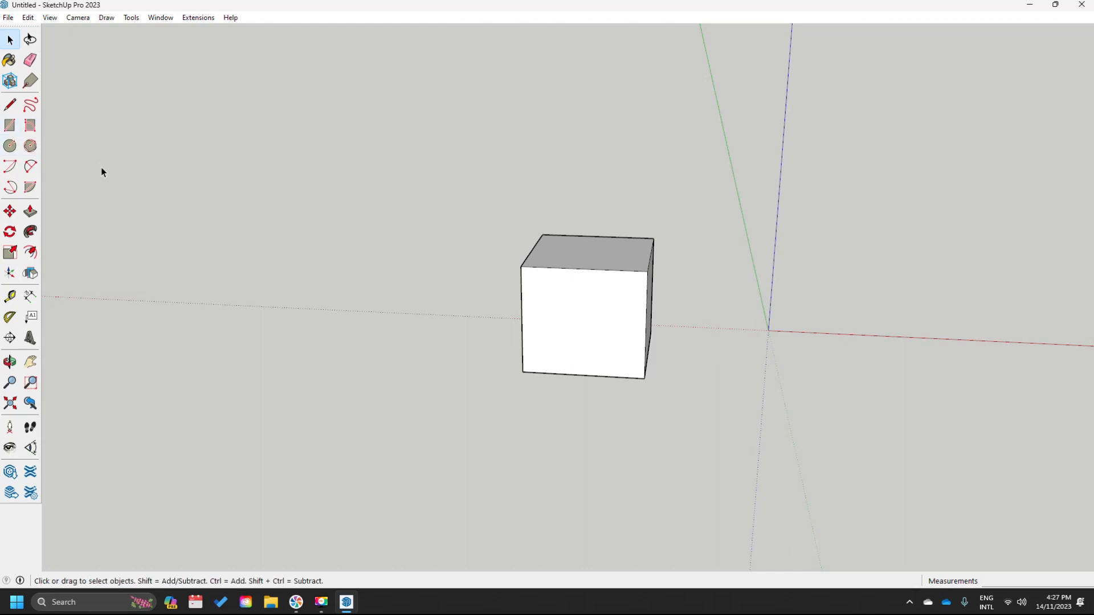
middle_drag(242, 261, 338, 292)
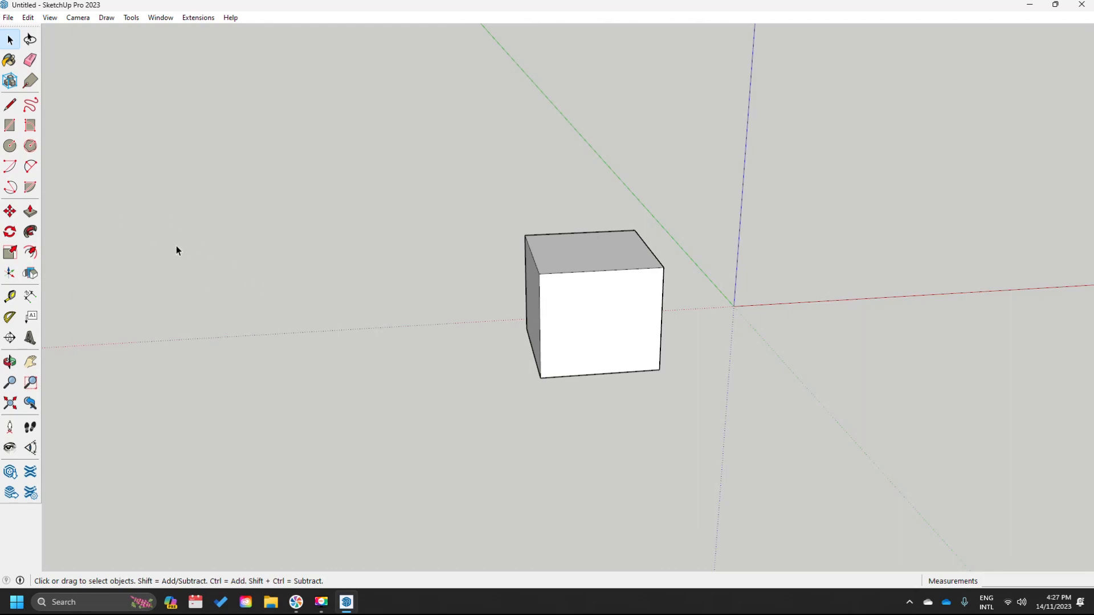
middle_drag(498, 331, 475, 317)
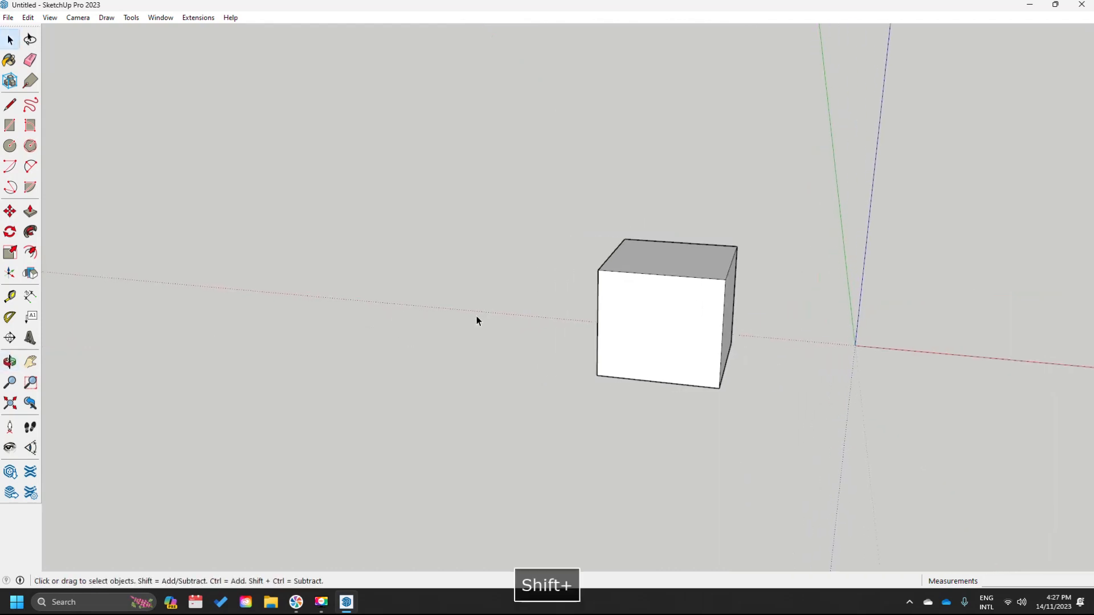
click(11, 43)
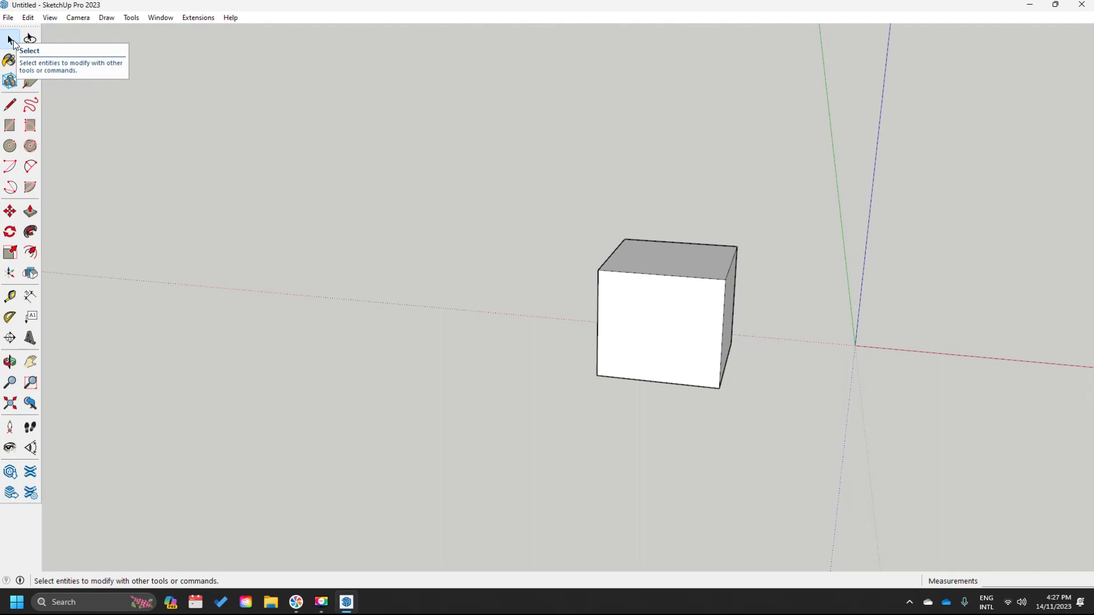
click(692, 311)
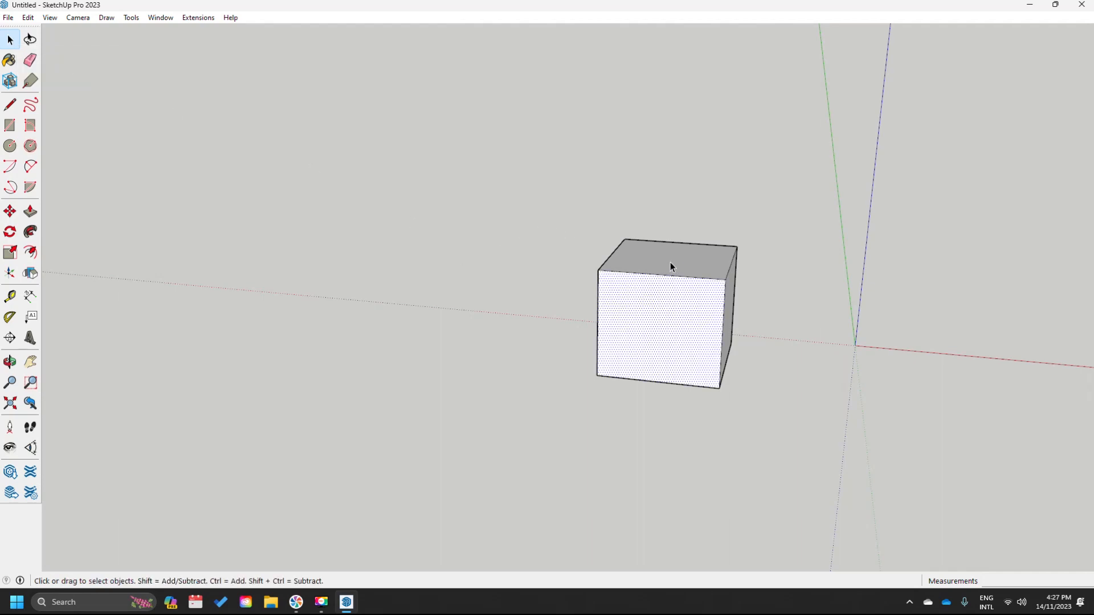
click(670, 262)
click(728, 325)
click(681, 324)
middle_drag(628, 317, 662, 315)
click(592, 291)
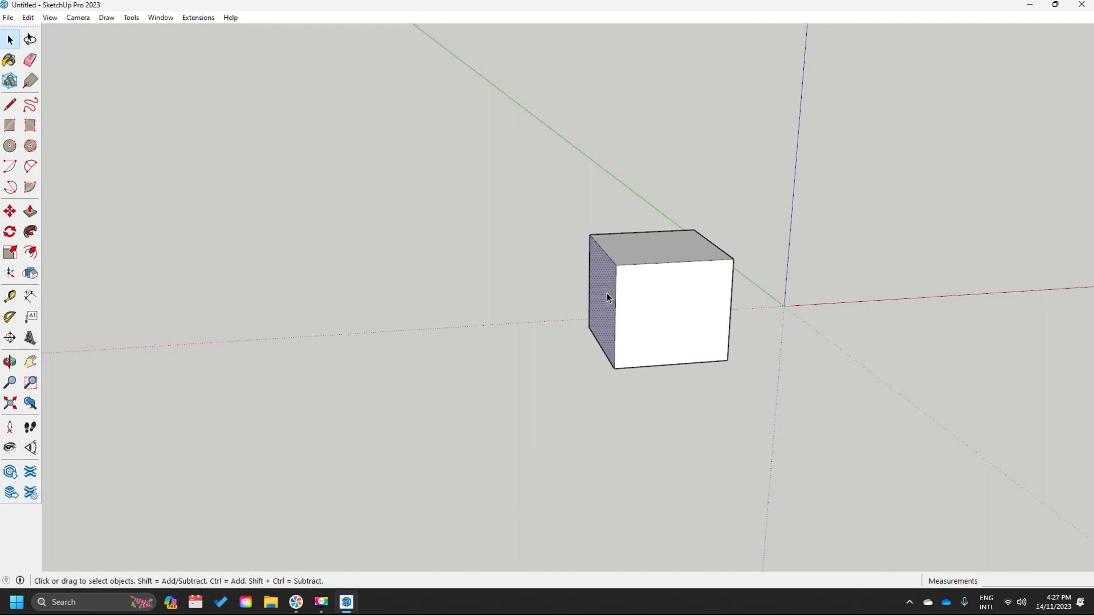
- Practise window selections around the oval and the cube, then clear the selection
key(space)
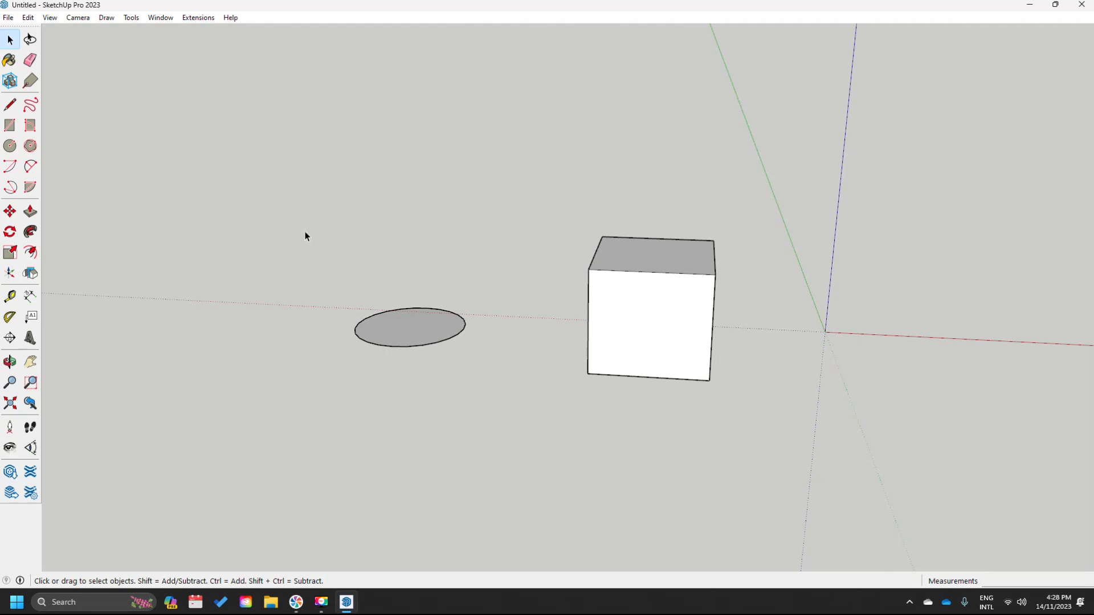
drag(348, 267, 435, 341)
drag(582, 397, 649, 432)
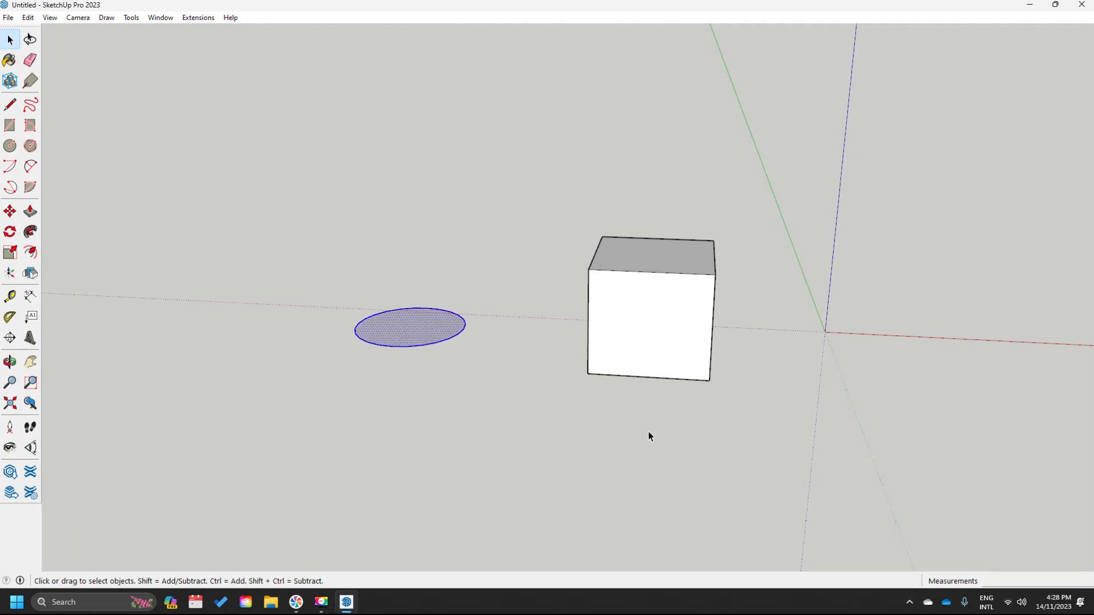
drag(312, 251, 656, 460)
drag(322, 251, 623, 444)
drag(338, 248, 722, 461)
drag(298, 172, 767, 478)
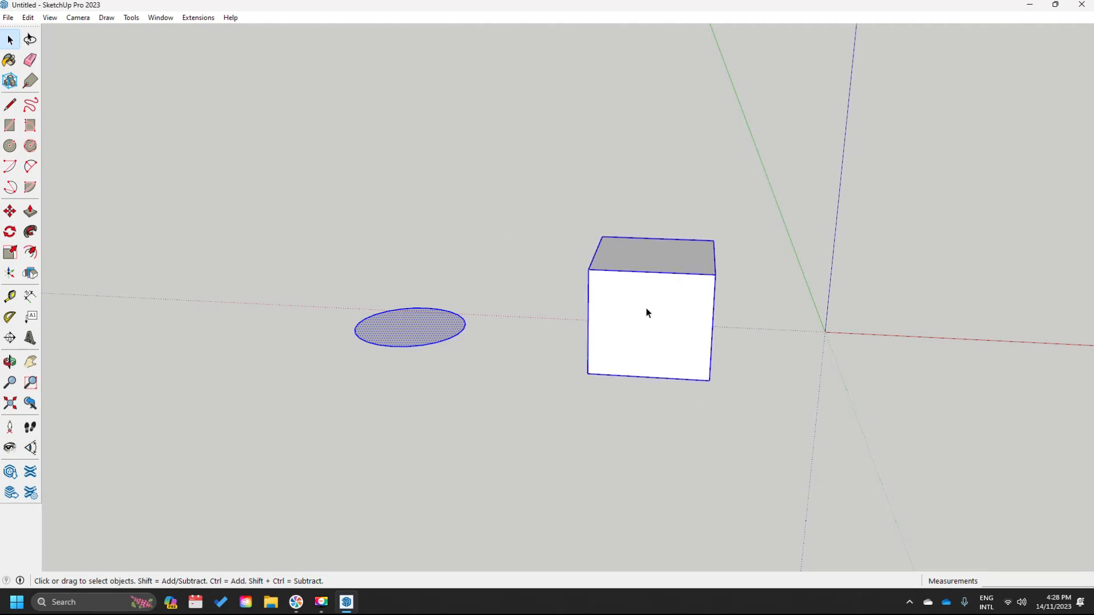
click(741, 458)
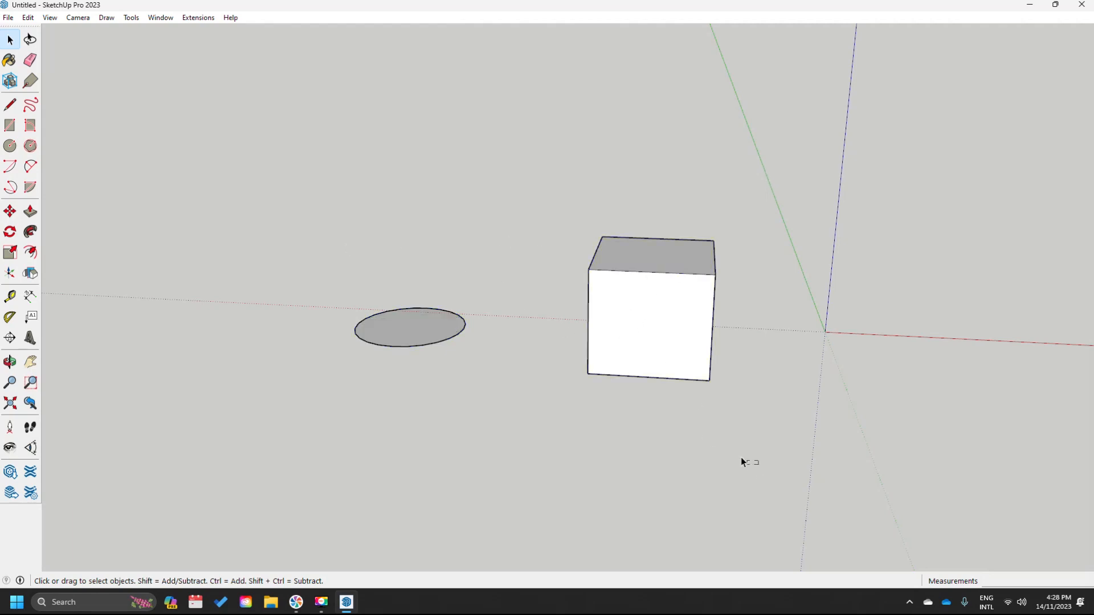
- Practise crossing selections over the oval and cube, then deselect
drag(680, 416, 322, 299)
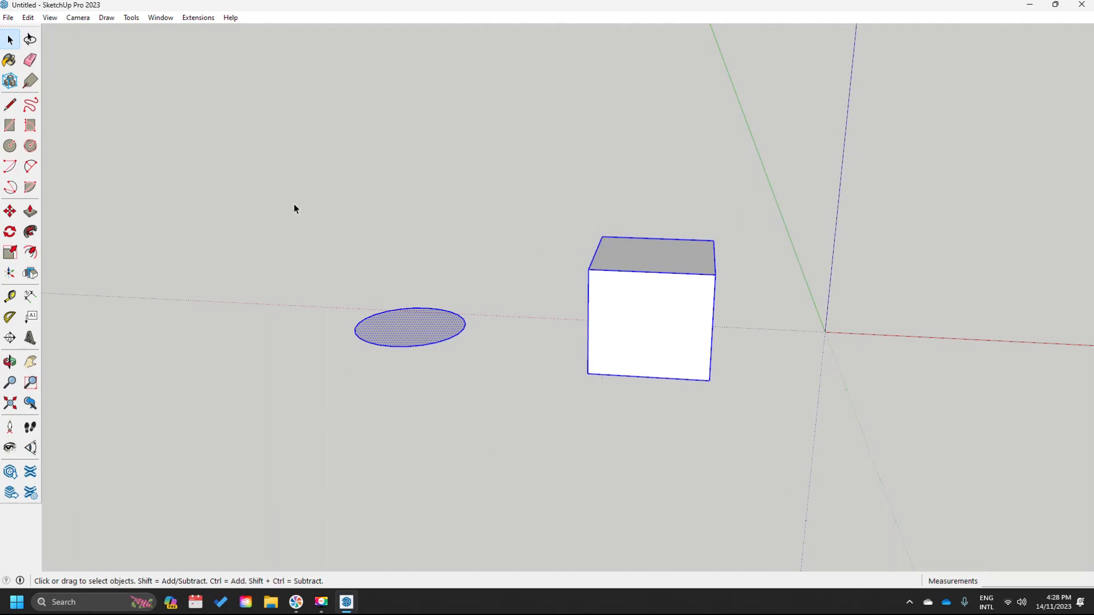
drag(320, 289, 755, 468)
key(space)
click(534, 349)
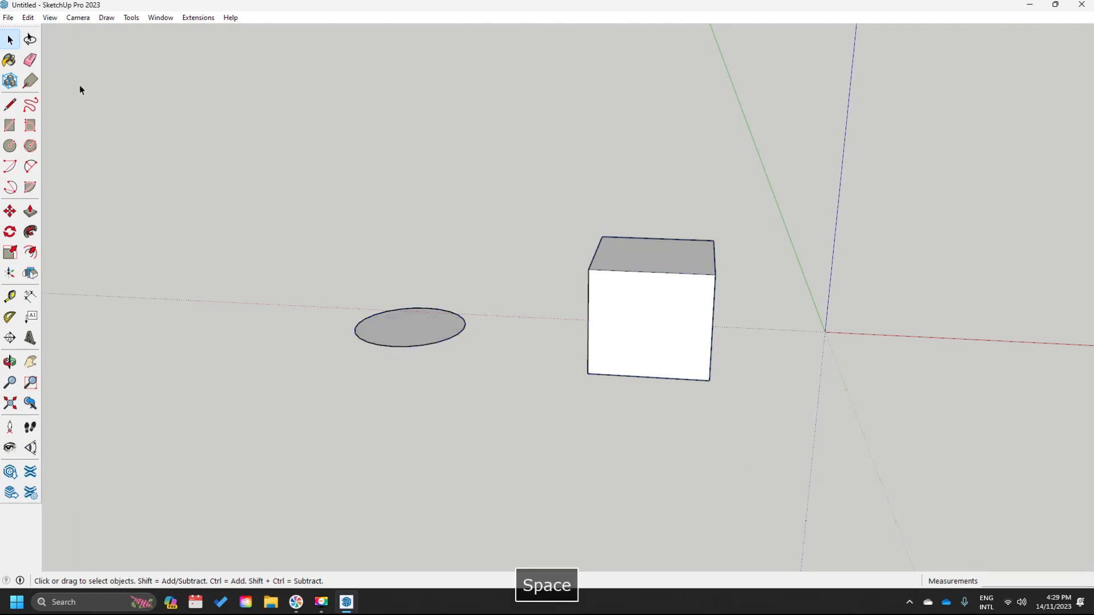
- Lasso-select the oval alone, then the oval and cube together
click(32, 45)
mouse_move(411, 181)
mouse_down()
mouse_move(352, 418)
mouse_move(786, 324)
mouse_move(547, 181)
mouse_move(490, 183)
mouse_move(439, 427)
mouse_move(507, 271)
mouse_up()
mouse_move(358, 181)
mouse_down()
mouse_move(290, 386)
mouse_move(756, 227)
mouse_move(513, 203)
mouse_up()
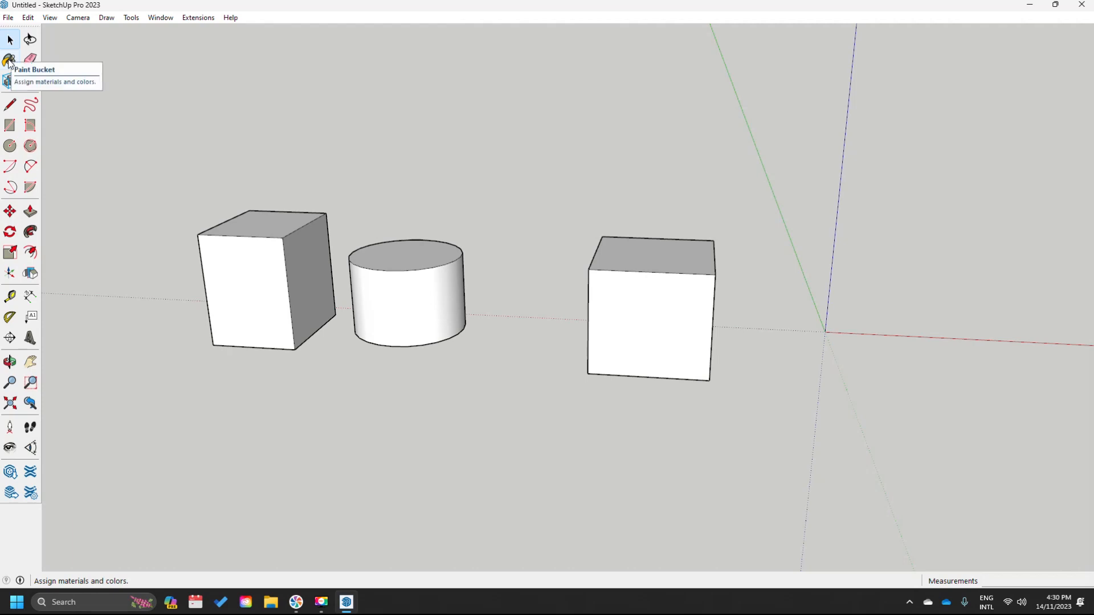
- With the Paint Bucket, browse the Patterns, Colors-Named and Landscaping material collections
click(9, 61)
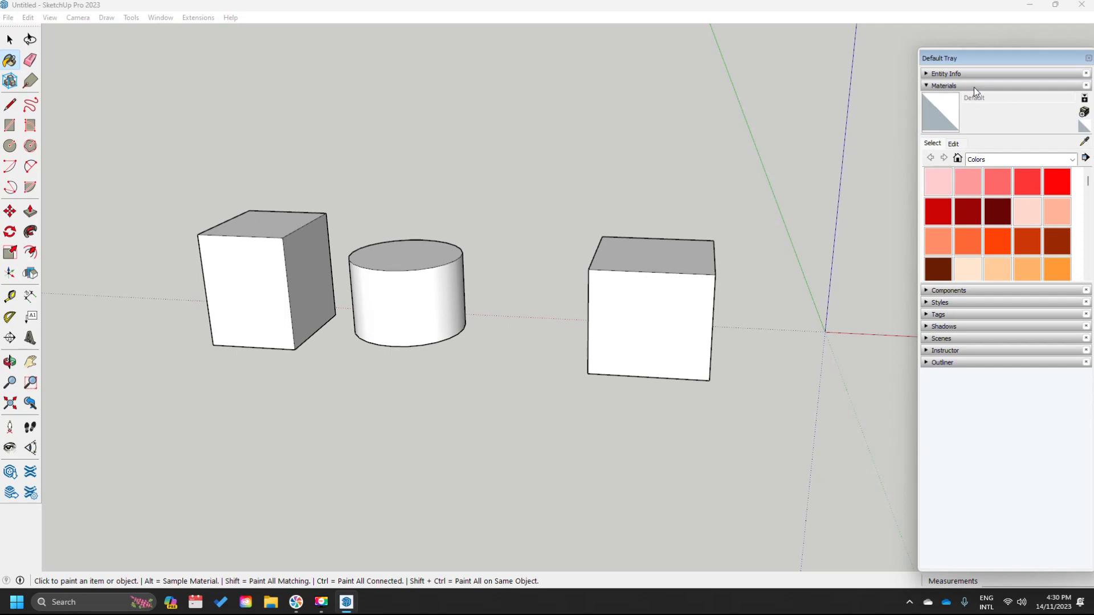
click(1071, 159)
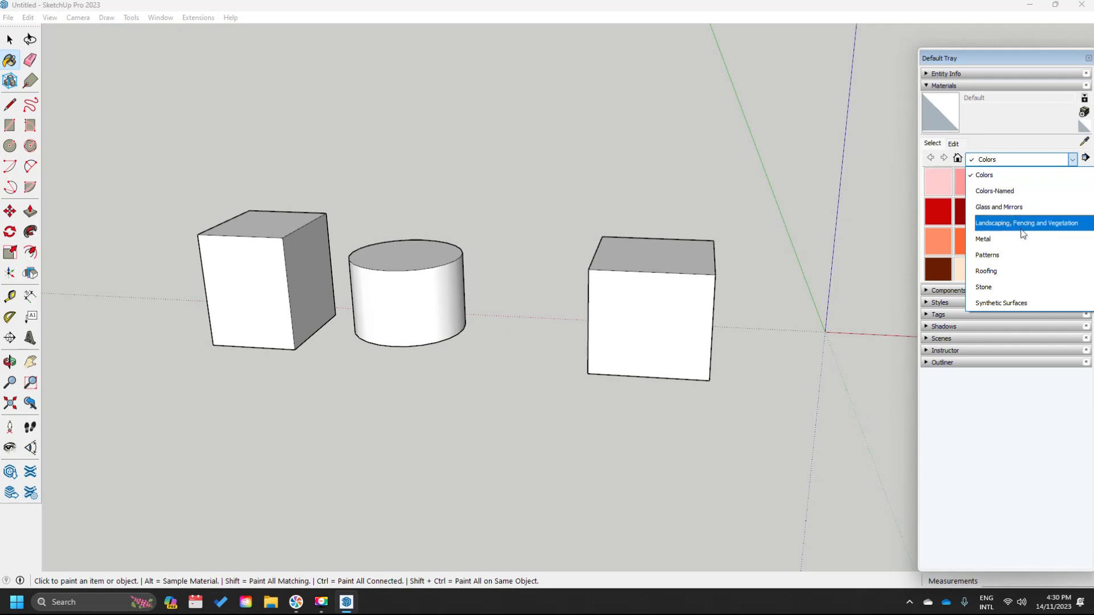
click(1006, 255)
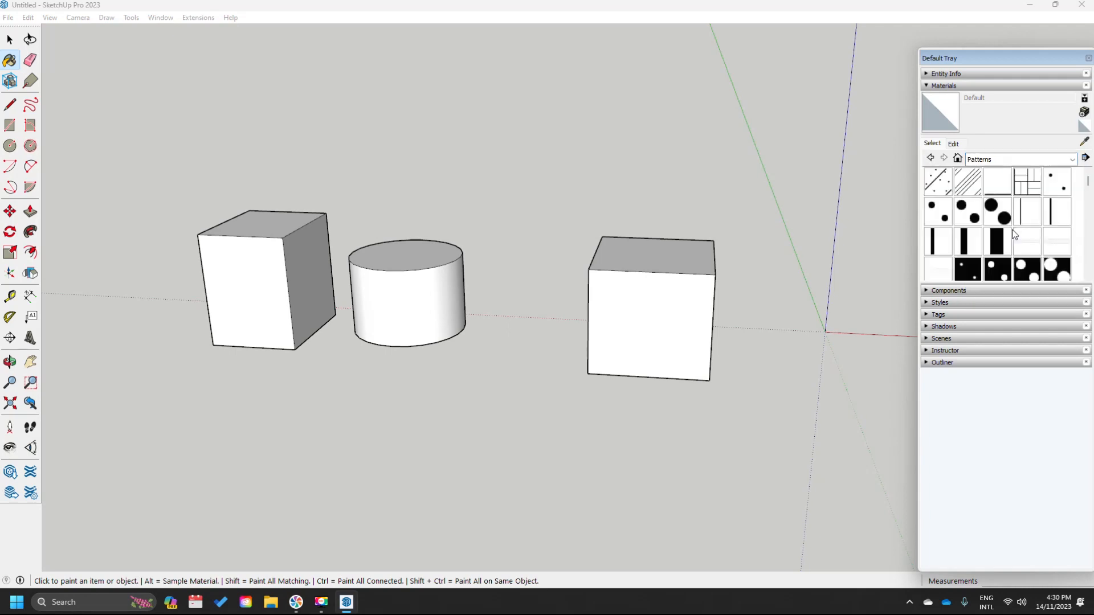
click(1067, 164)
scroll(1025, 211, up, 2)
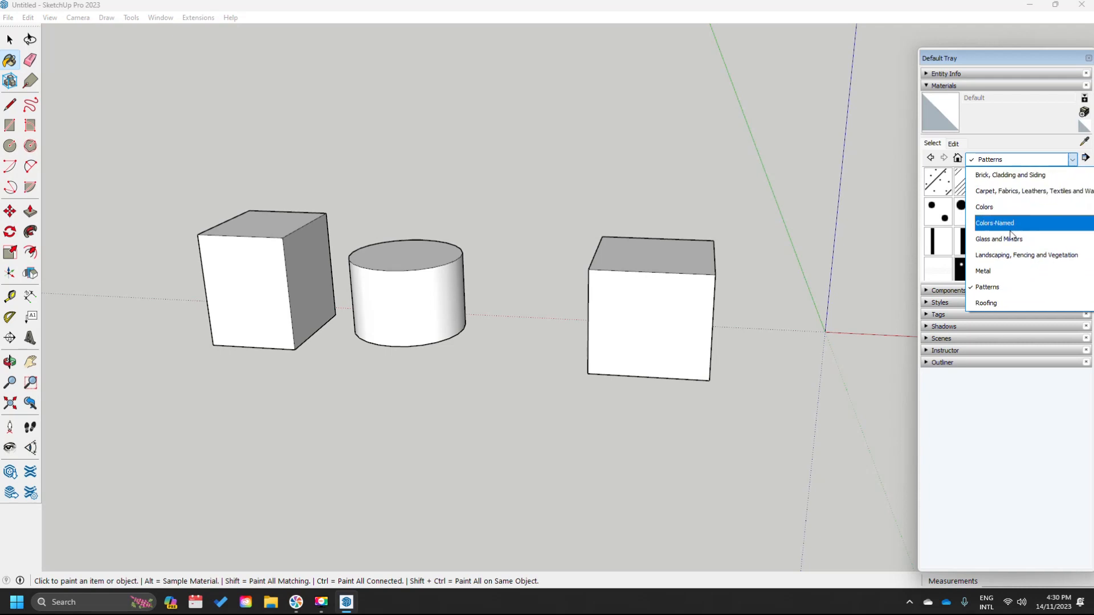
click(1013, 224)
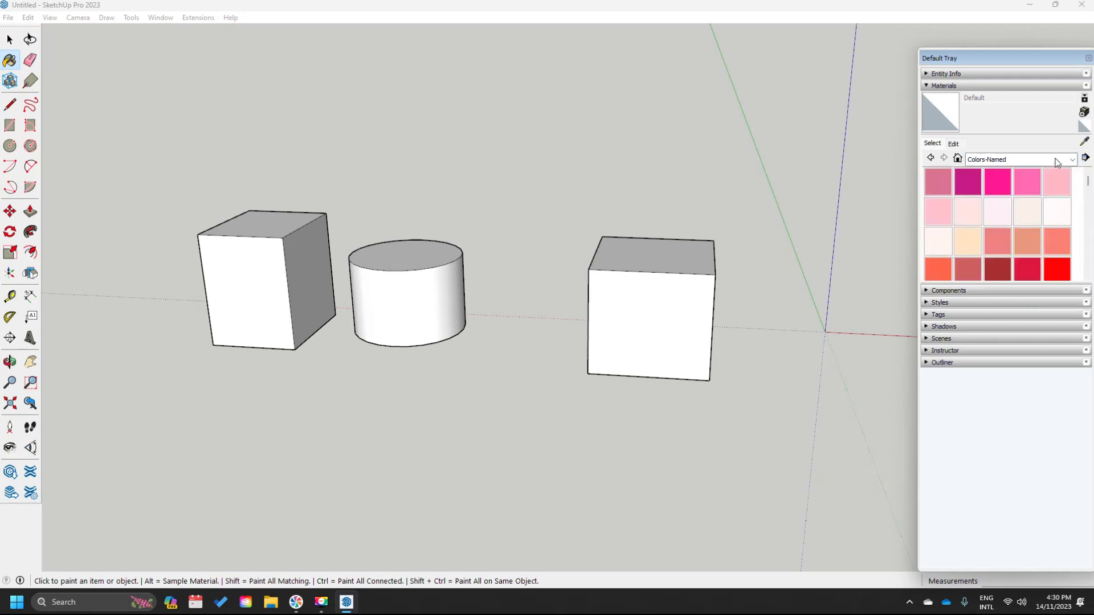
click(1055, 162)
click(1038, 216)
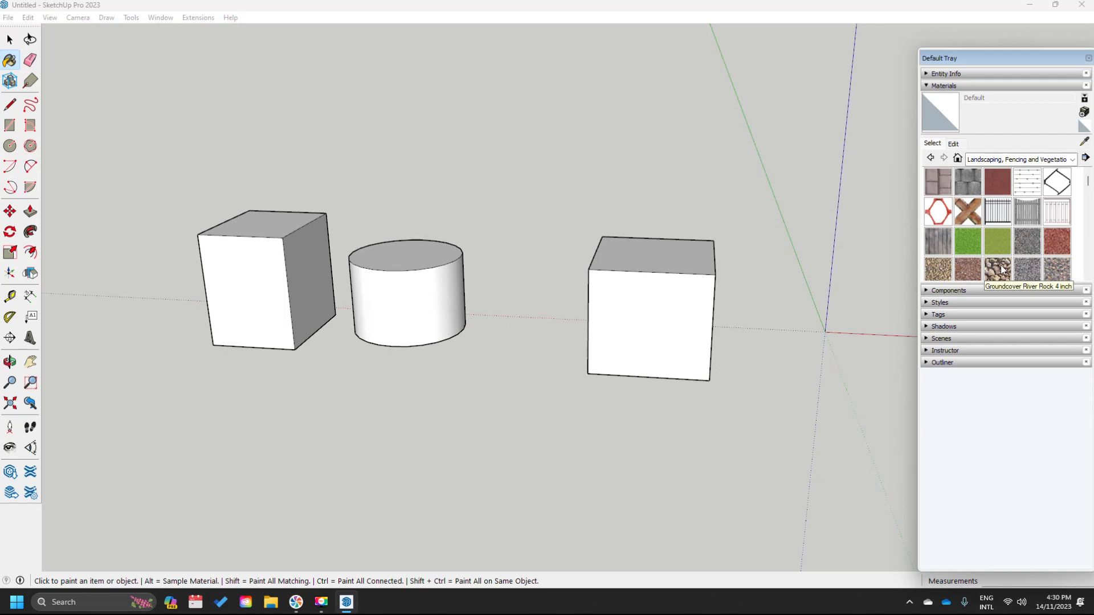
- Return to the Colors collection and pick red Color A04
click(1029, 161)
scroll(1020, 207, up, 3)
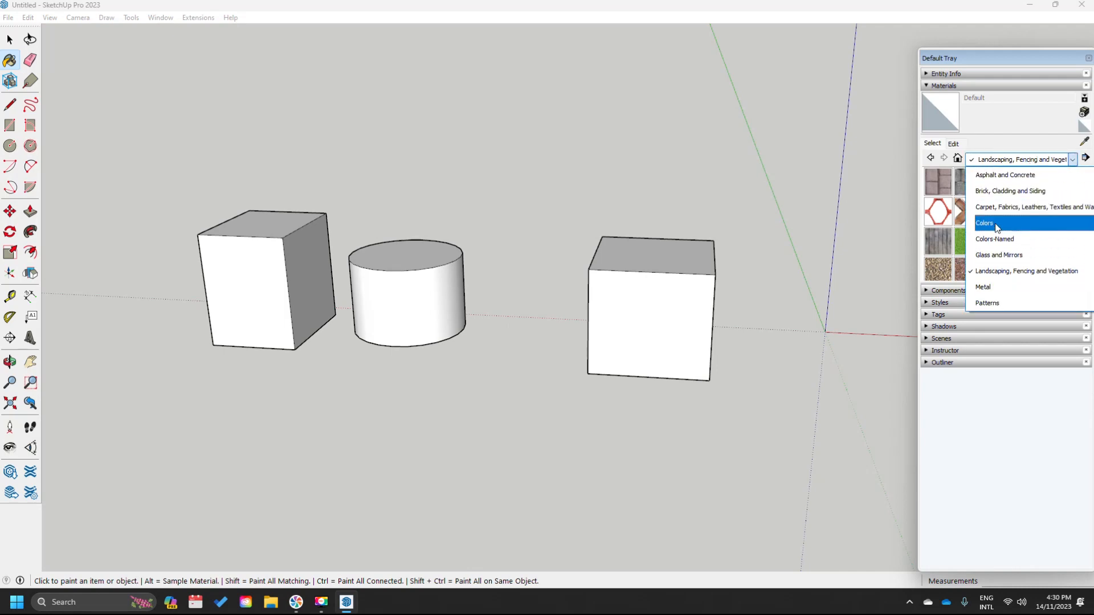
click(996, 226)
scroll(996, 226, down, 10)
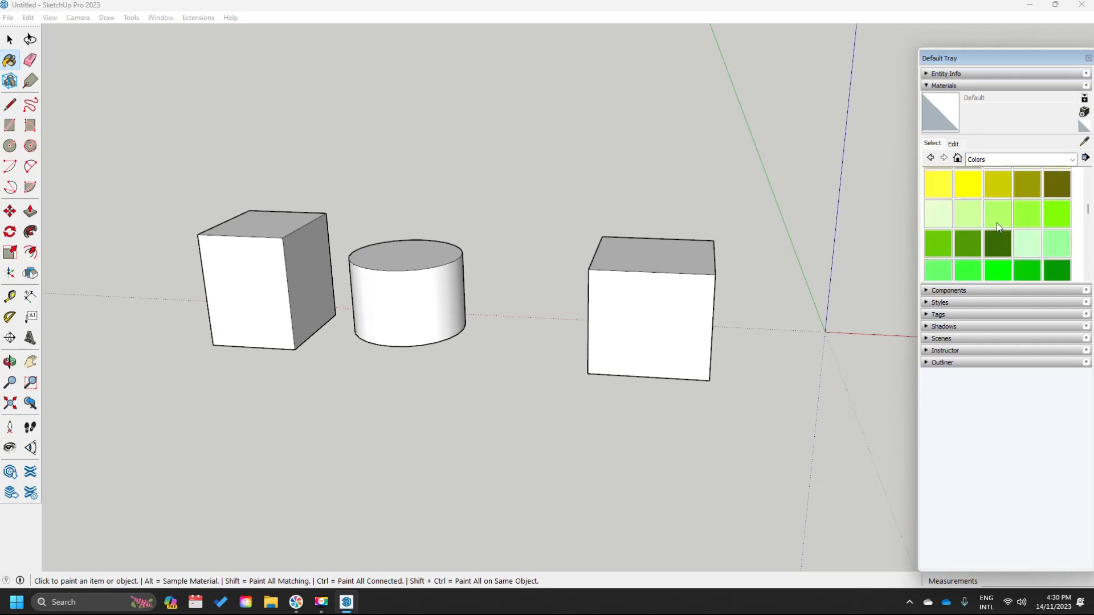
scroll(997, 227, up, 2)
scroll(996, 225, up, 5)
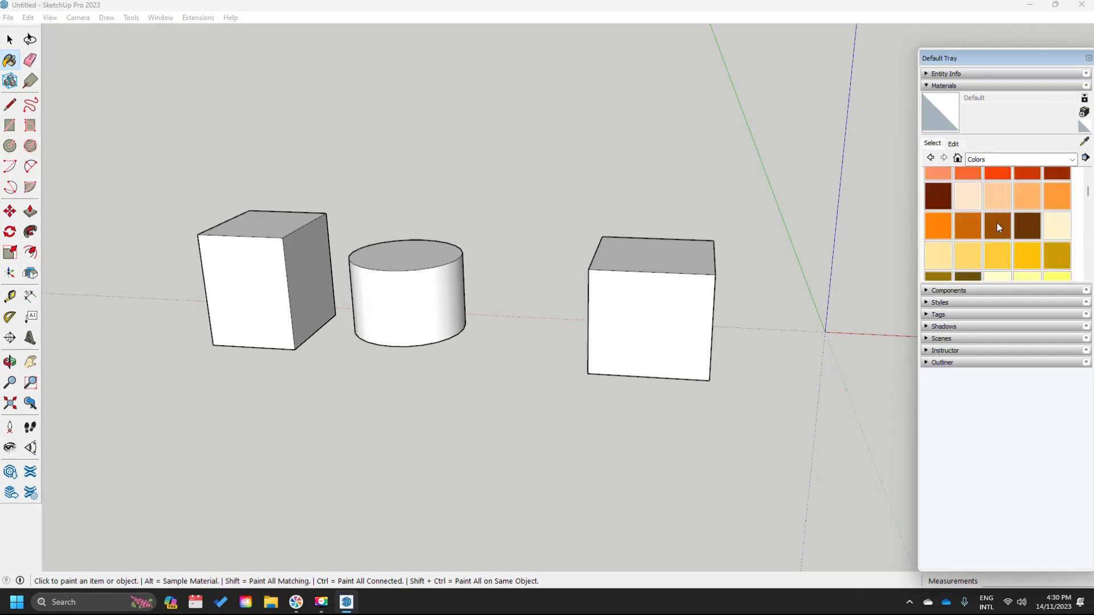
click(1023, 191)
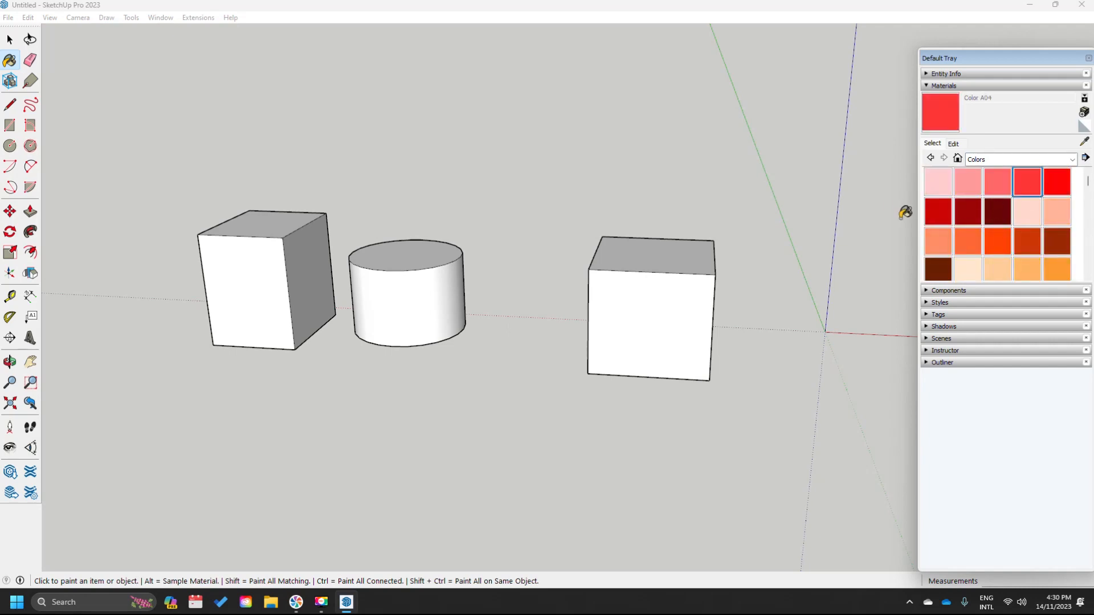
- Paint the box's top, front and side faces and the cylinder's top and side red
click(281, 228)
click(256, 279)
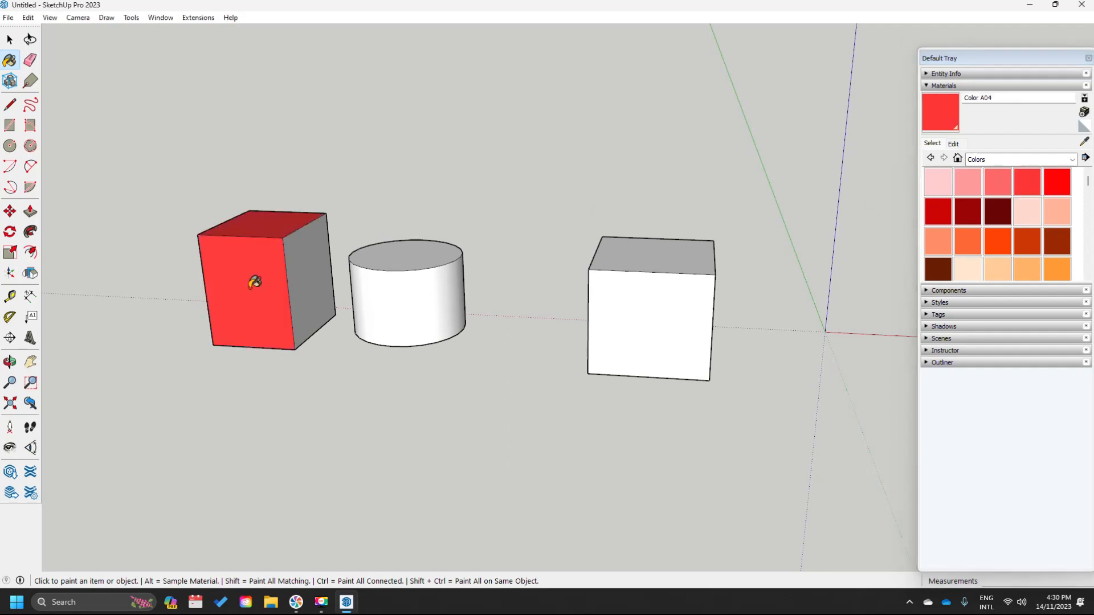
click(305, 264)
click(425, 244)
click(408, 285)
middle_drag(220, 317, 639, 300)
click(430, 378)
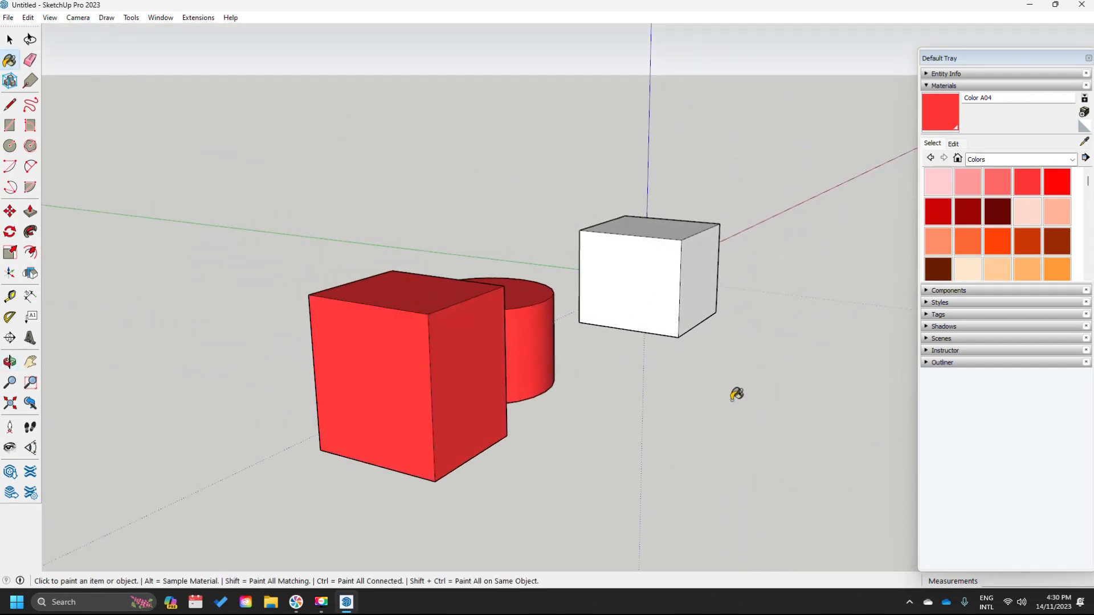
- Paint the box's last white face and the bottoms of box and cylinder red
mouse_move(542, 386)
middle_down()
mouse_move(261, 402)
mouse_move(361, 361)
mouse_move(693, 371)
mouse_move(569, 393)
middle_up()
middle_drag(456, 410, 690, 420)
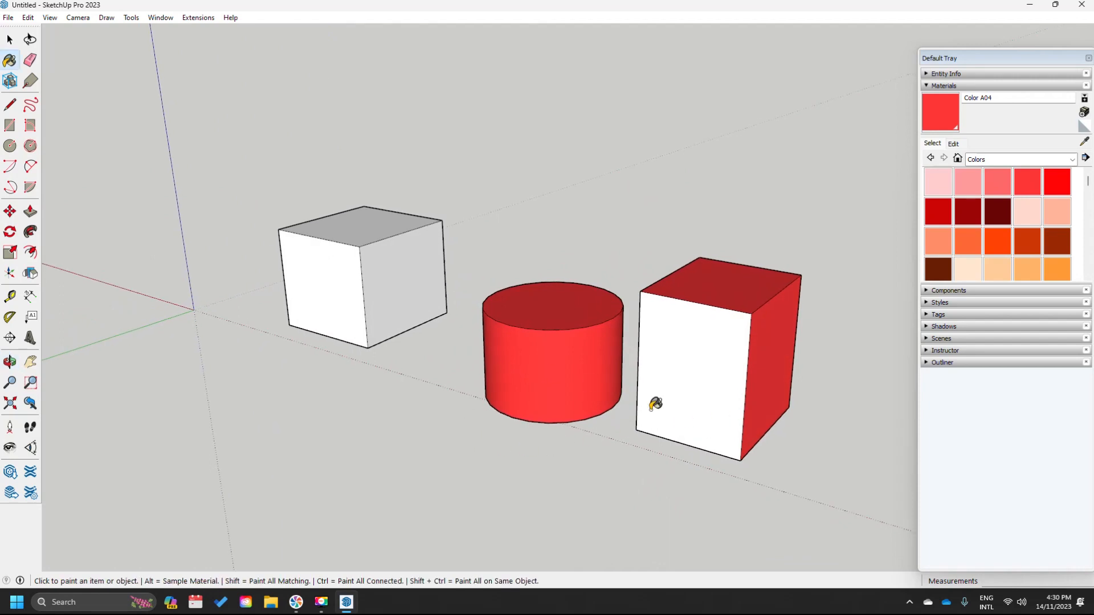
click(695, 395)
mouse_move(507, 420)
middle_down()
mouse_move(532, 366)
mouse_move(556, 190)
middle_up()
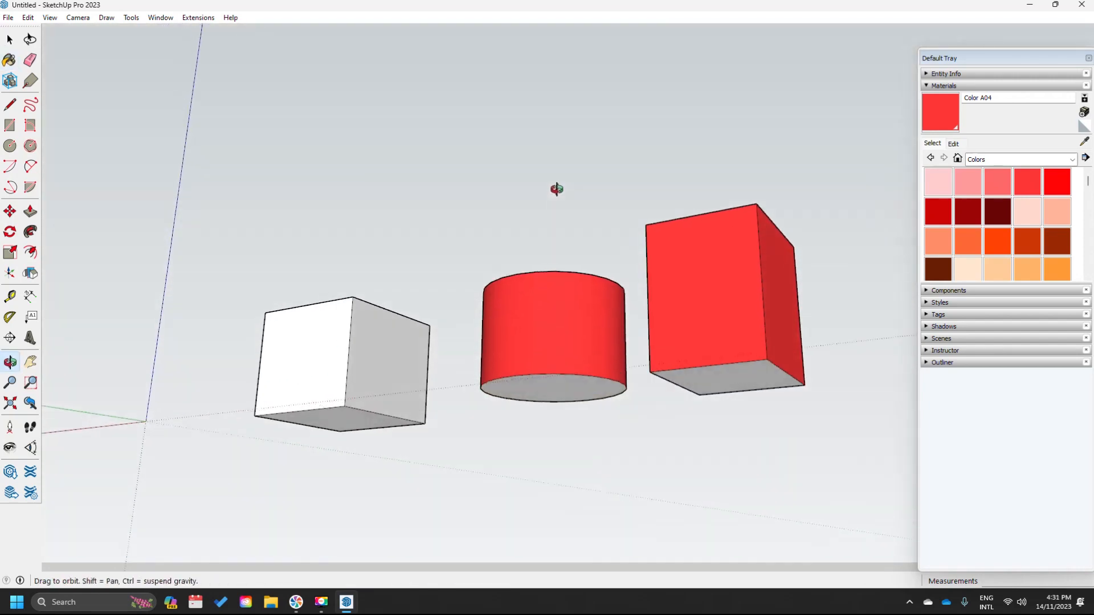
click(621, 393)
click(723, 379)
middle_drag(693, 183, 695, 415)
mouse_move(805, 320)
middle_down()
mouse_move(511, 395)
mouse_move(681, 366)
mouse_move(613, 370)
mouse_move(425, 336)
mouse_move(671, 389)
mouse_move(503, 357)
middle_up()
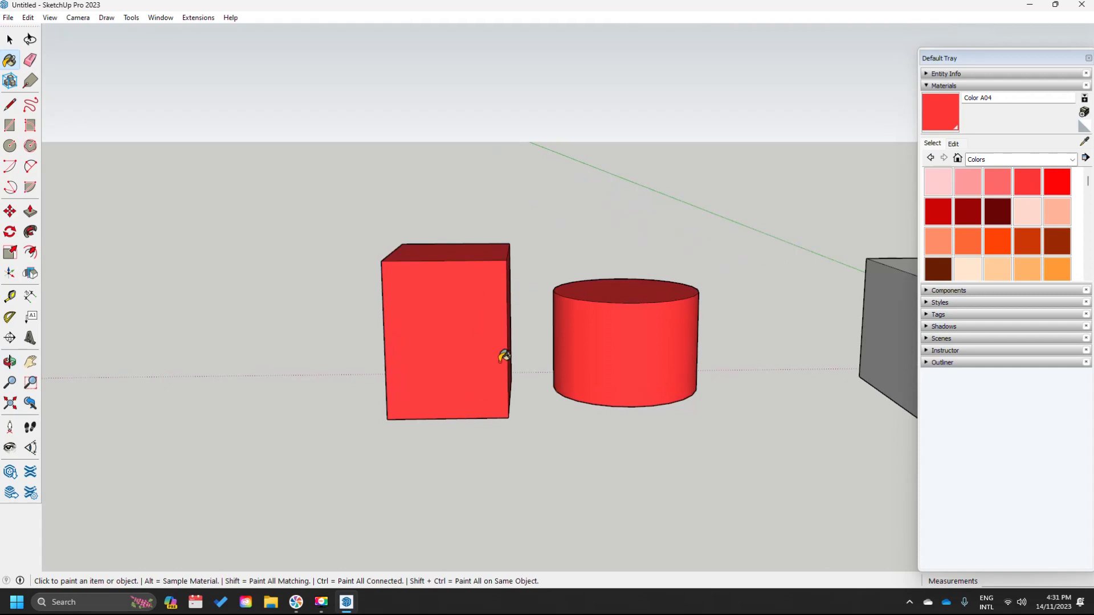
middle_drag(764, 335, 677, 337)
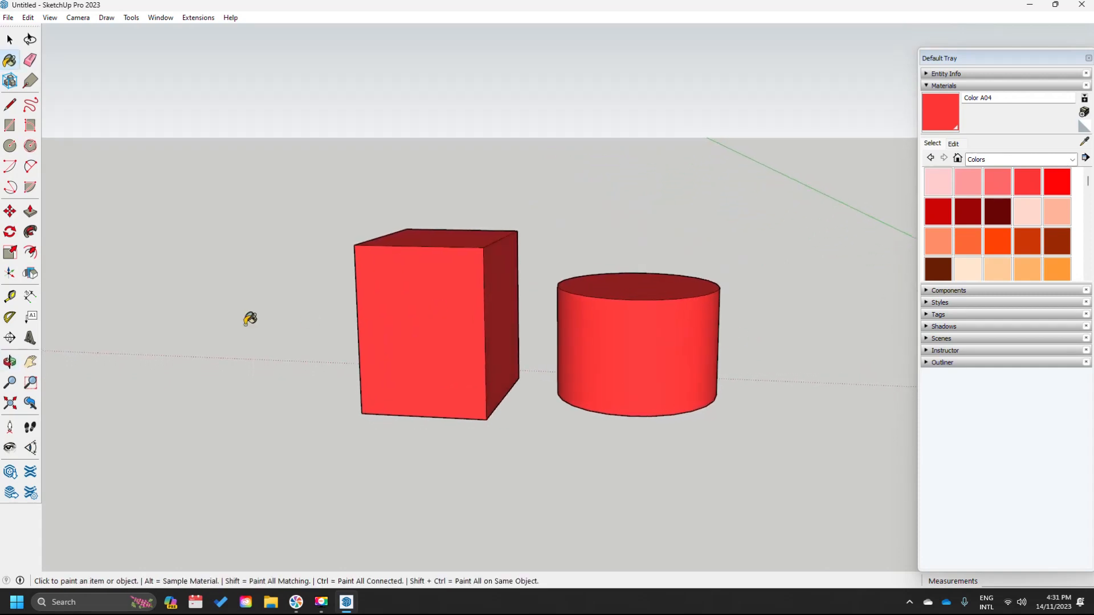
scroll(380, 297, down, 2)
key(Caps_Lock)
middle_drag(569, 342, 520, 341)
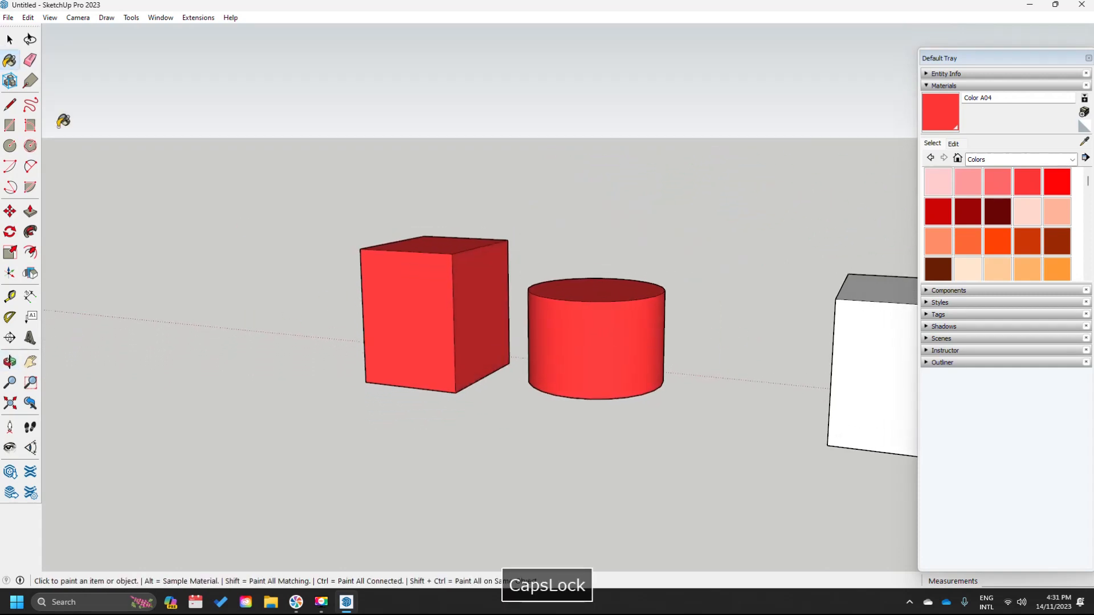
- Erase the red cylinder's top, side and leftover base circle with the Eraser
click(31, 60)
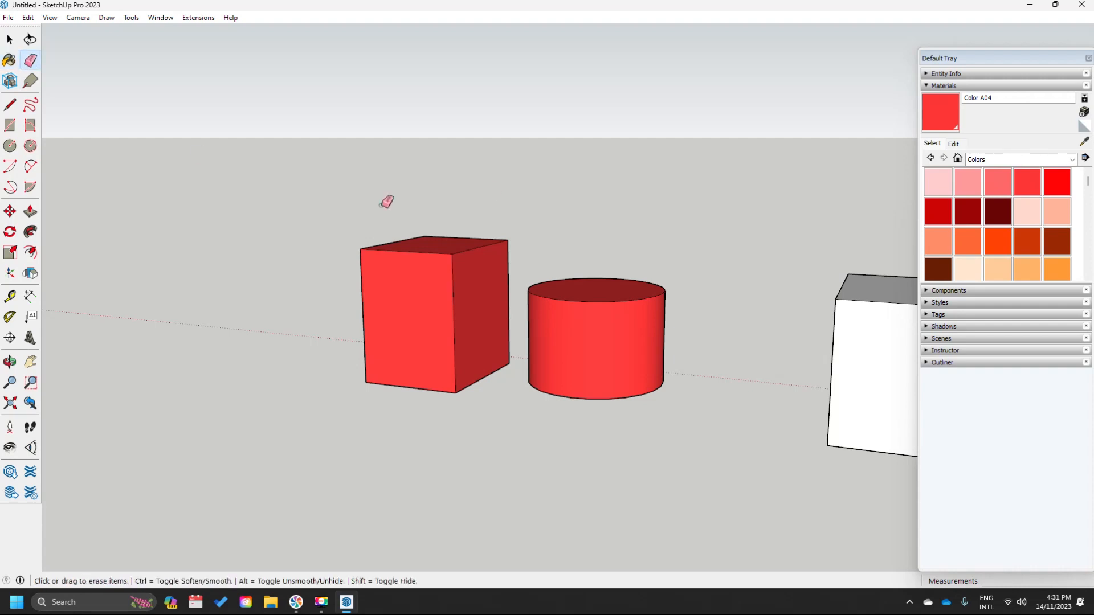
click(590, 302)
click(598, 400)
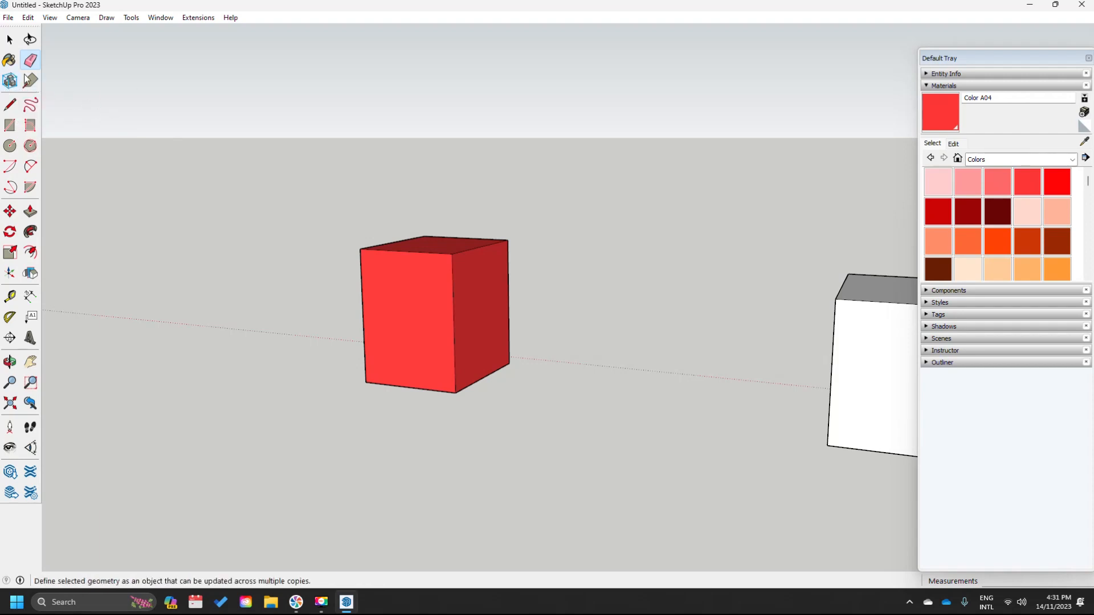
click(9, 41)
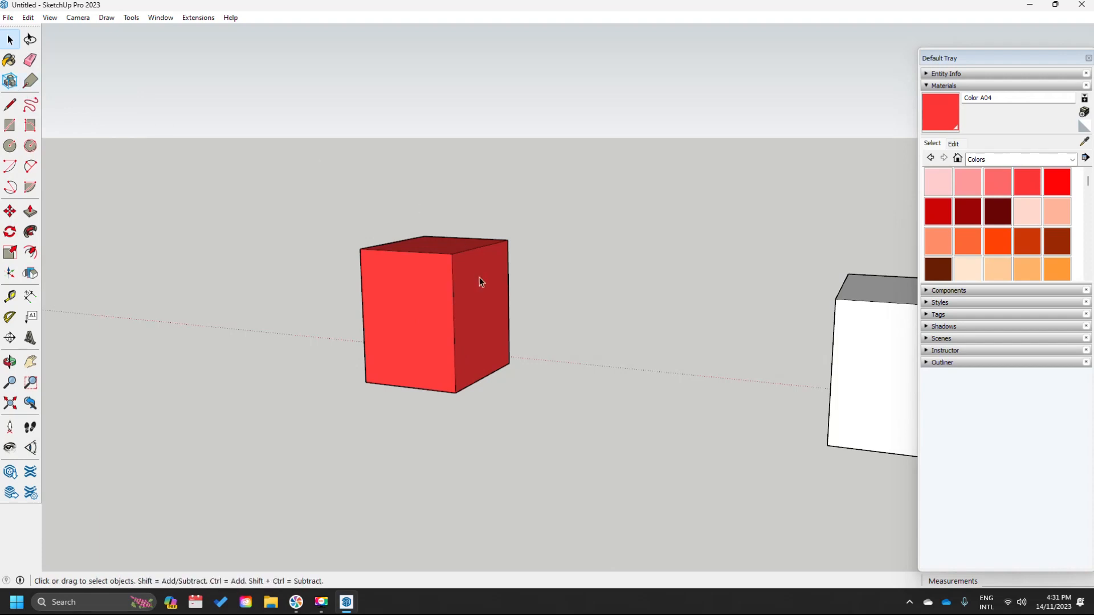
- Select the whole red Color A04 box and create a component from it
triple_click(411, 303)
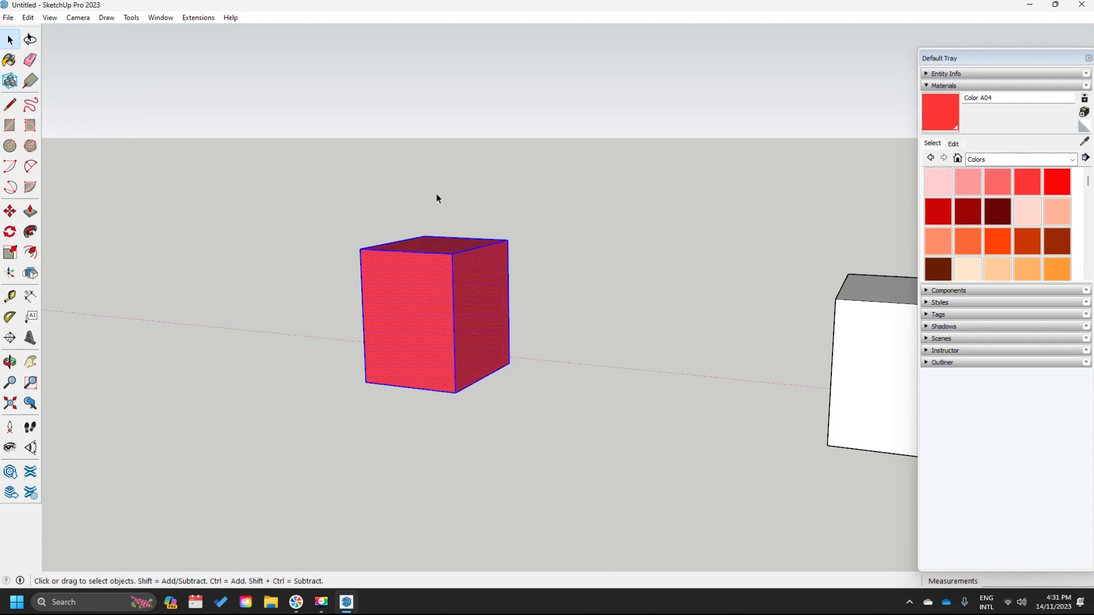
middle_drag(335, 349, 425, 372)
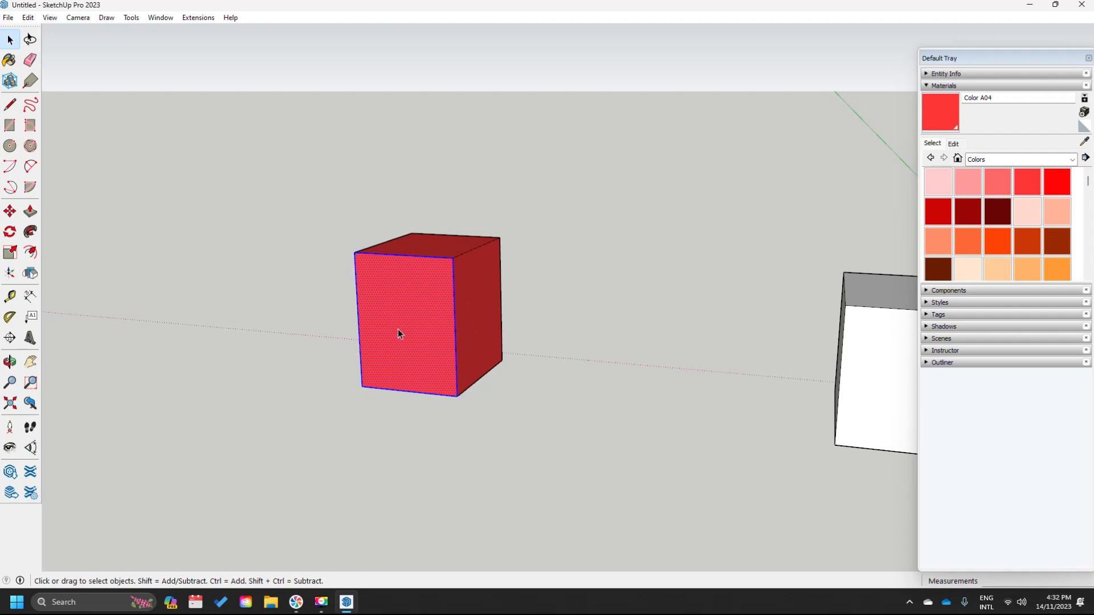
click(600, 306)
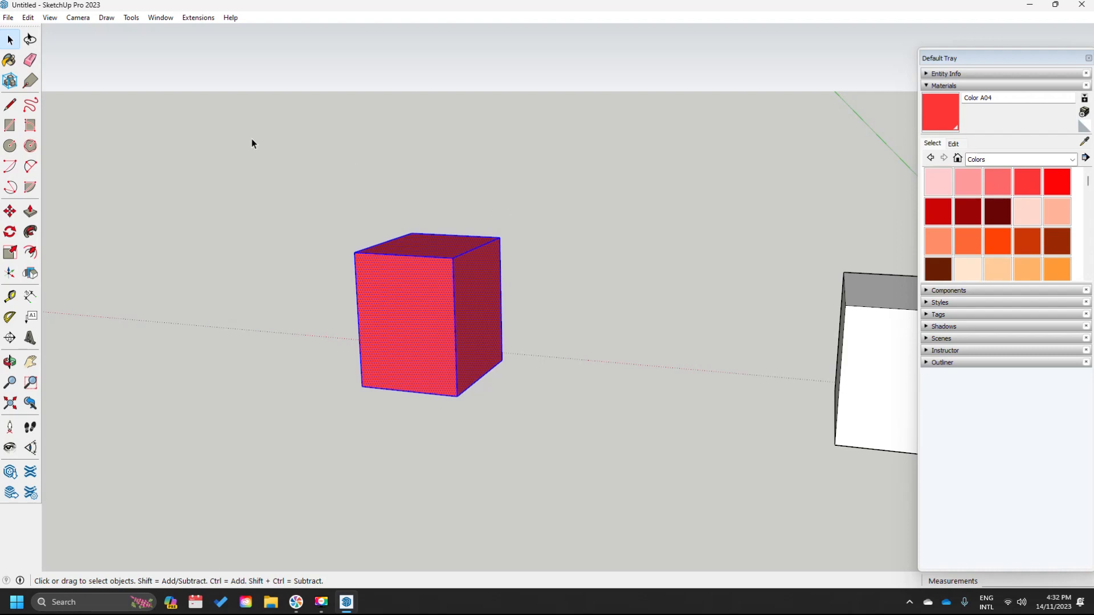
click(10, 81)
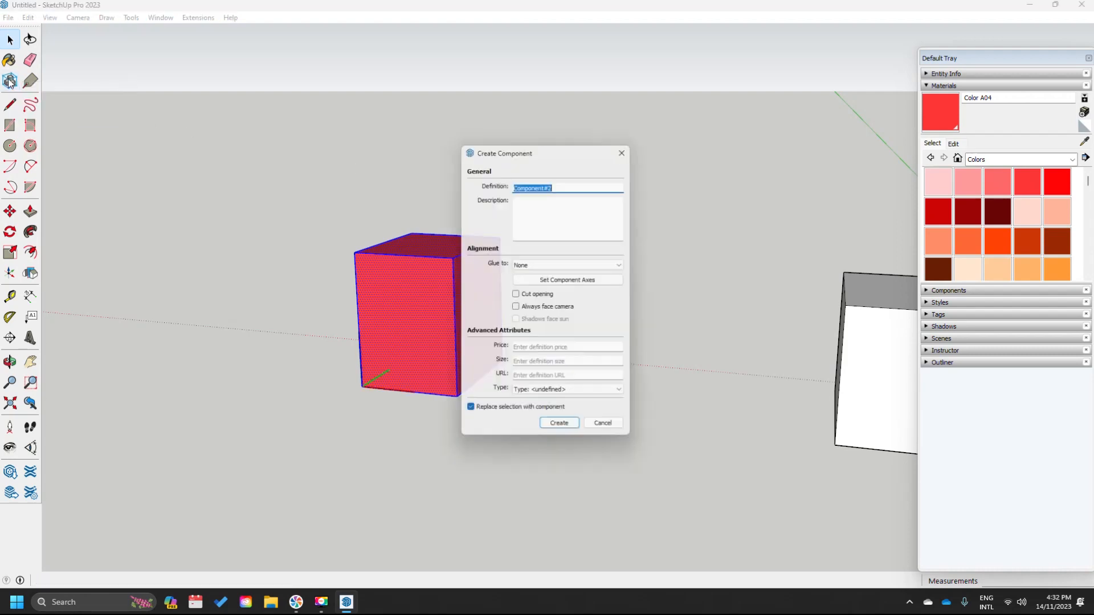
click(563, 431)
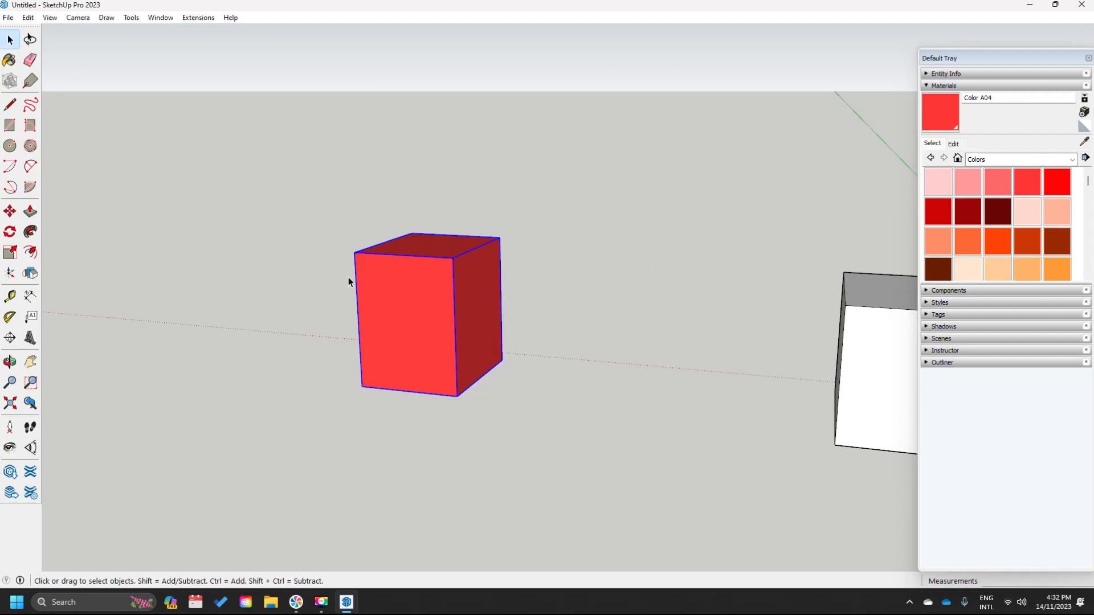
click(511, 376)
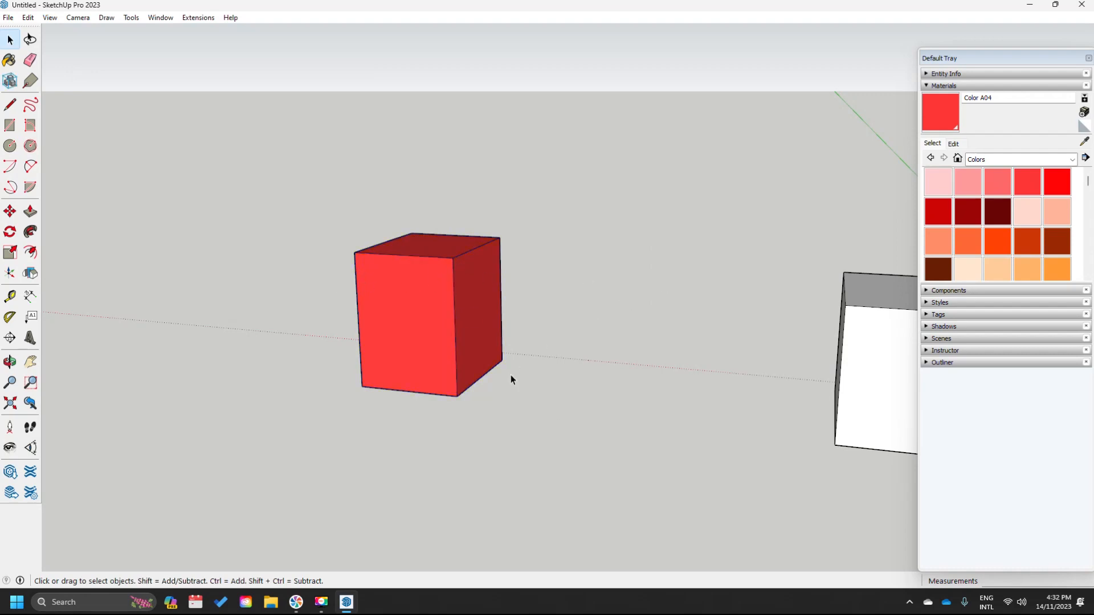
click(385, 282)
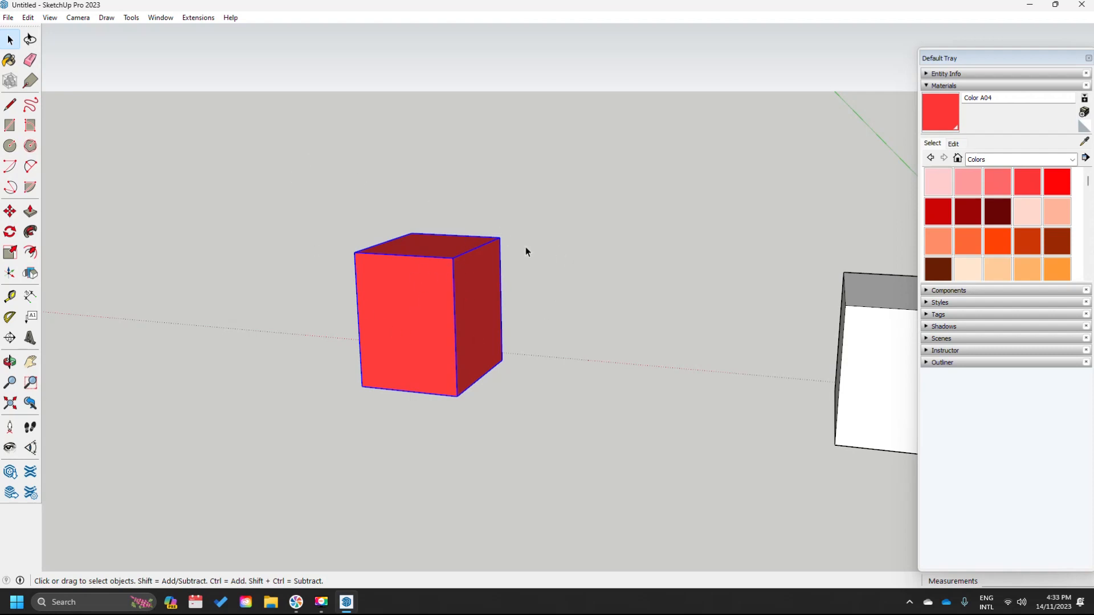
click(637, 288)
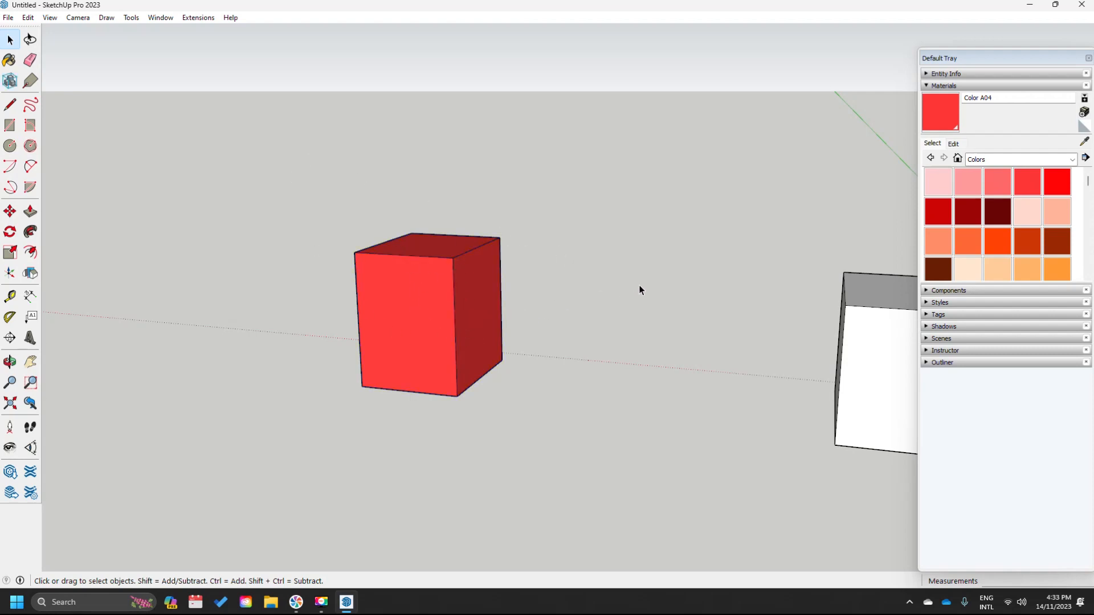
- Start the floor-plan outline with the Line tool, drawing its first stepped edges left of the box
click(10, 104)
click(12, 106)
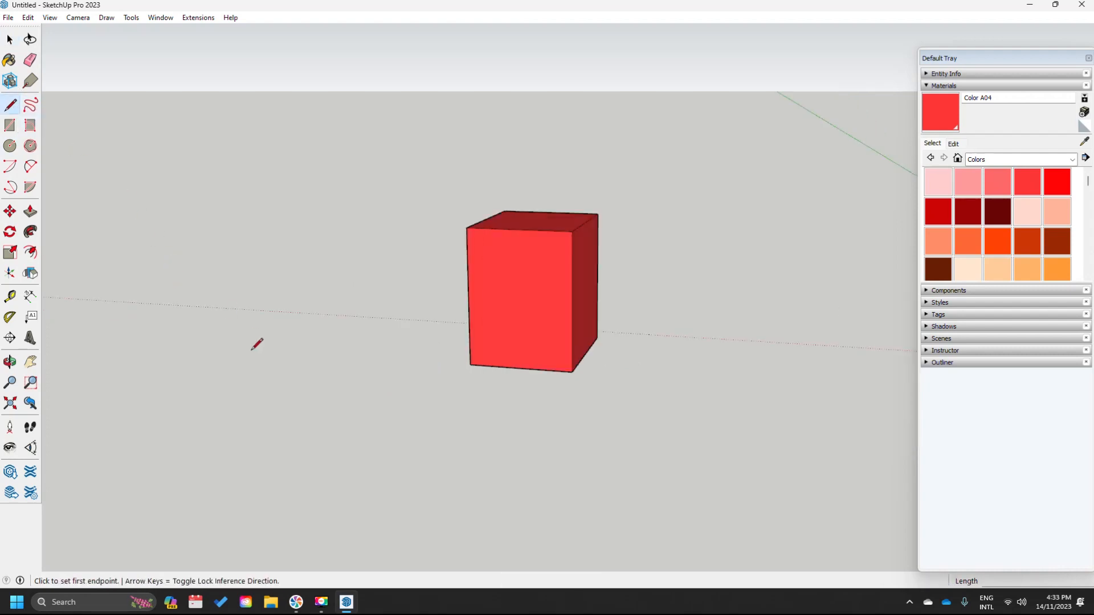
click(247, 354)
click(344, 305)
click(425, 311)
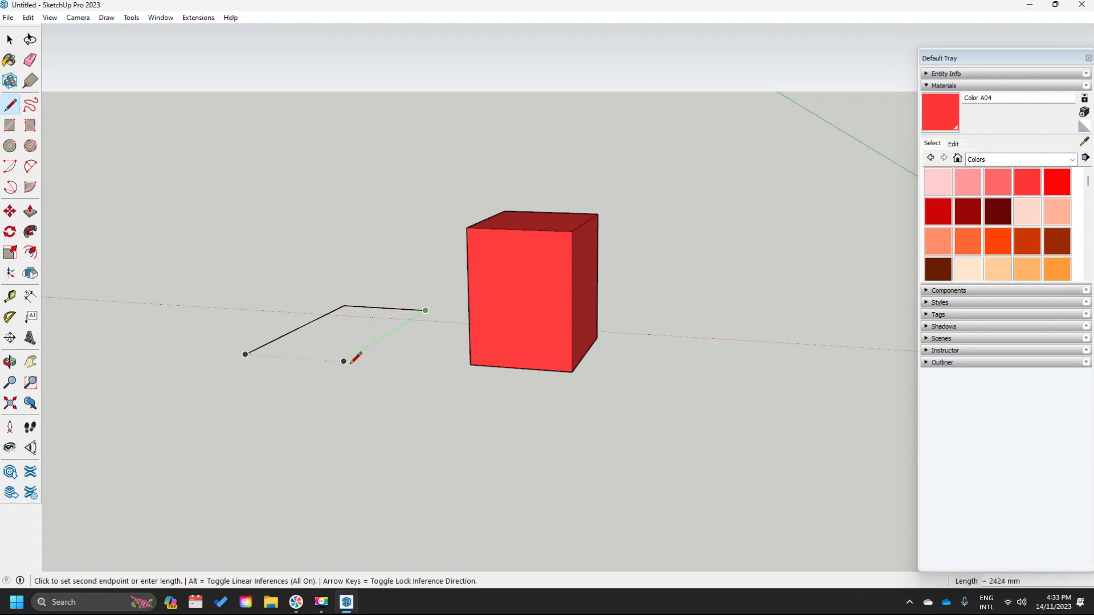
click(344, 361)
click(296, 357)
click(255, 381)
- Draw the remaining front and left edges, then close the outline into a filled face
click(534, 404)
click(409, 430)
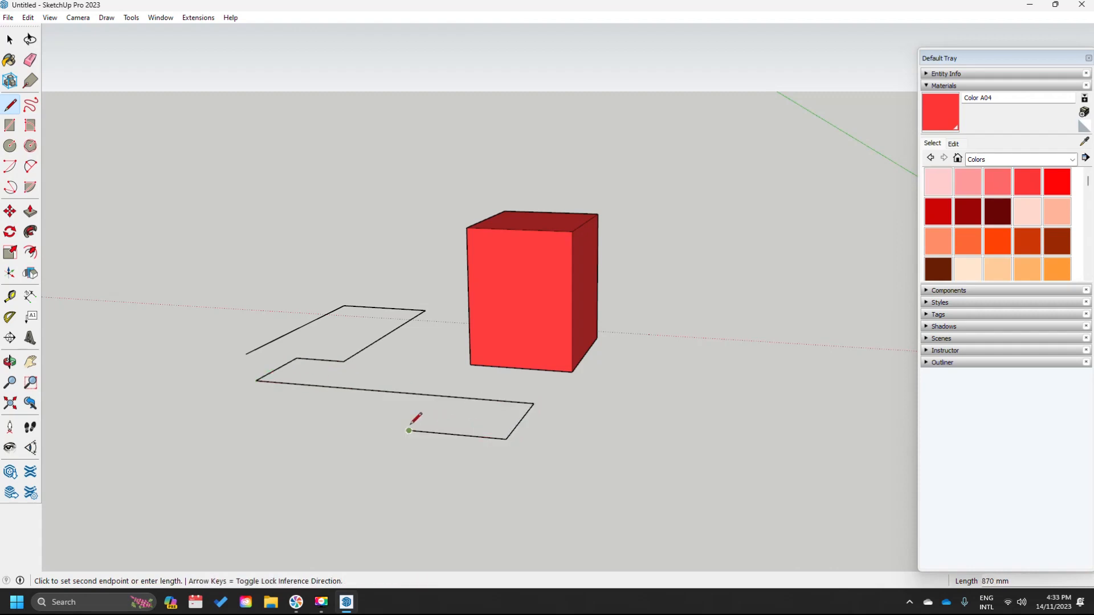
click(376, 460)
click(203, 442)
click(242, 418)
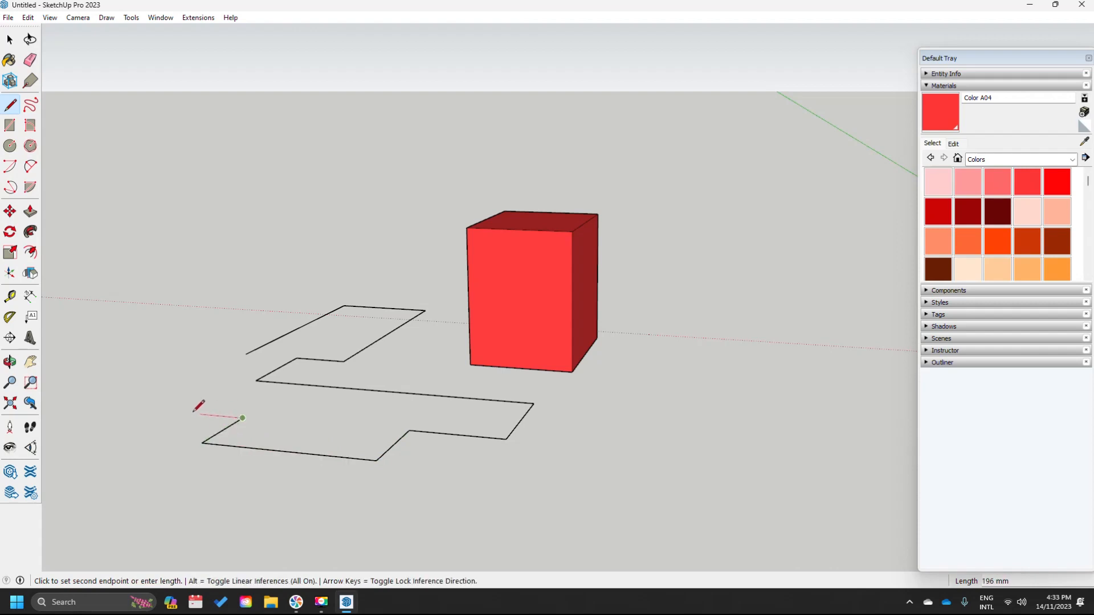
click(139, 408)
click(202, 377)
click(228, 379)
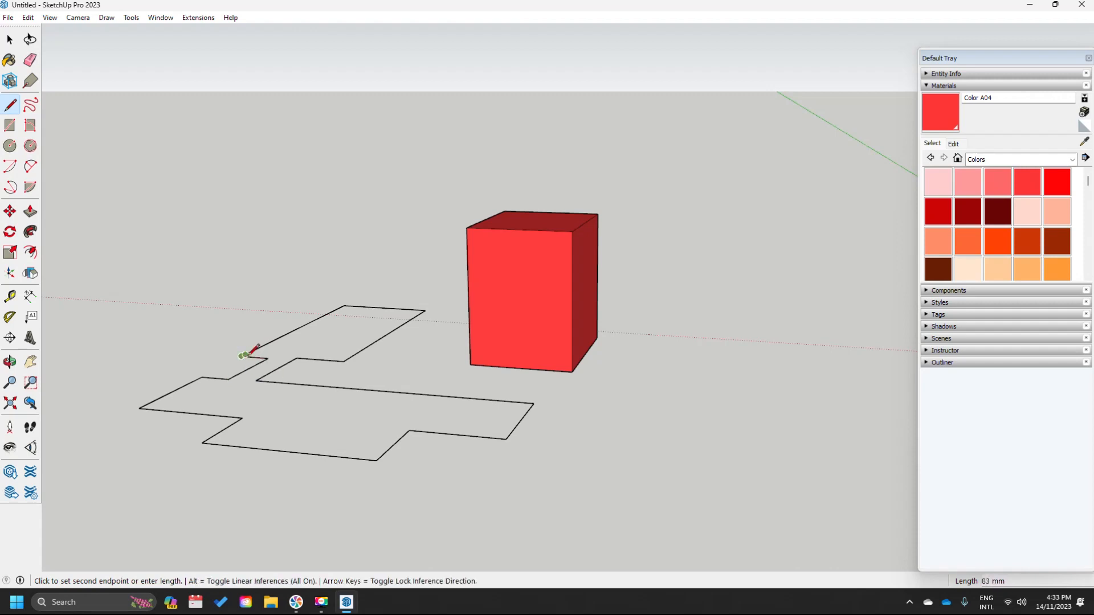
click(244, 356)
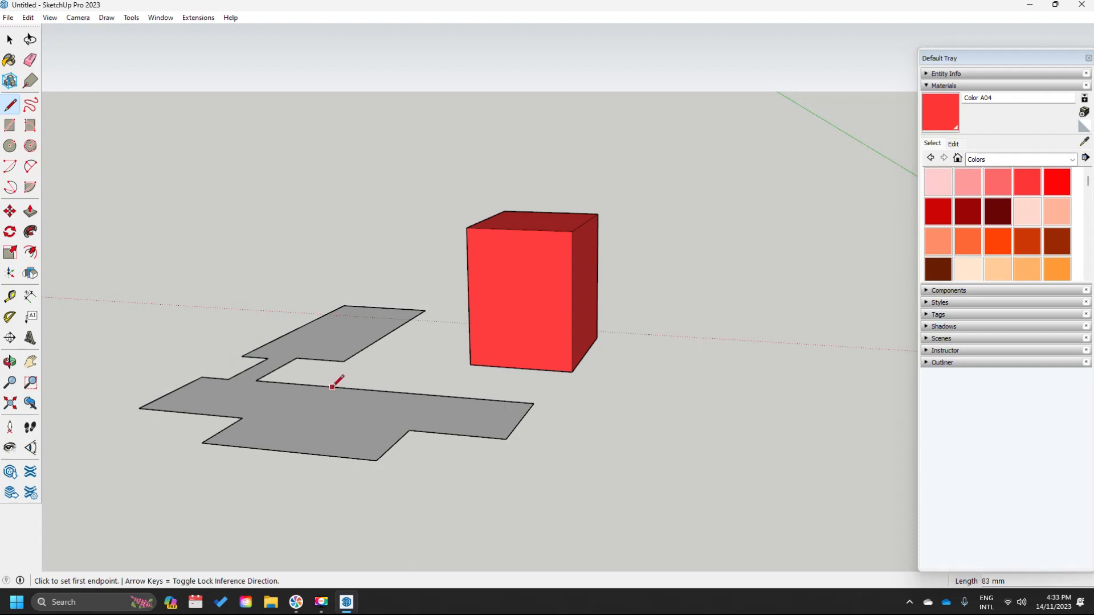
- Draw a closed vertical rectangle rising from the floor plan's left corner as an upright face
text(V)
key(space)
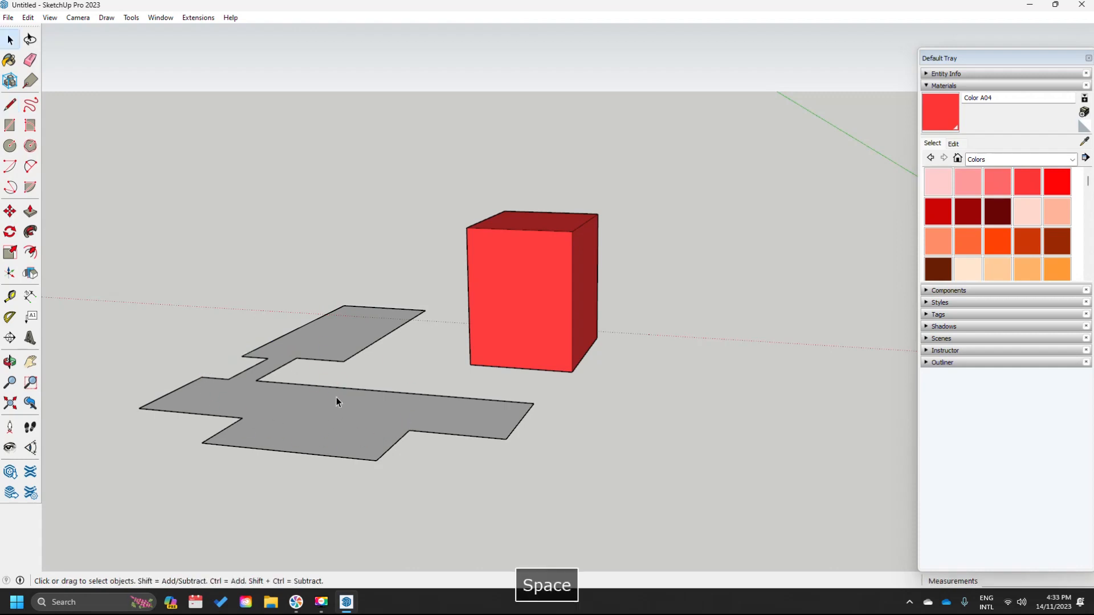
click(9, 104)
click(194, 347)
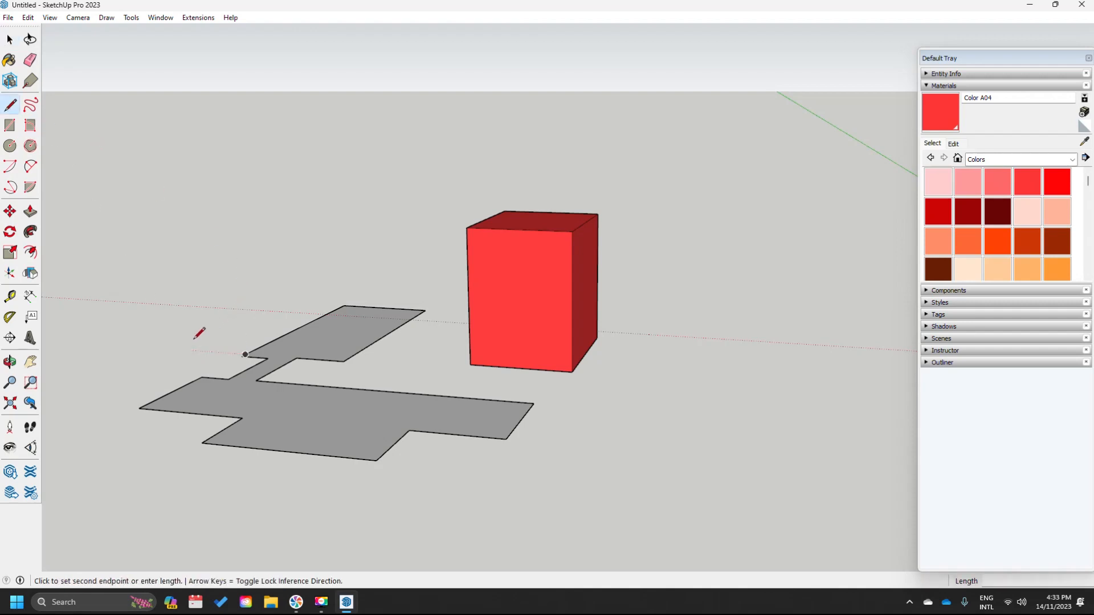
click(298, 303)
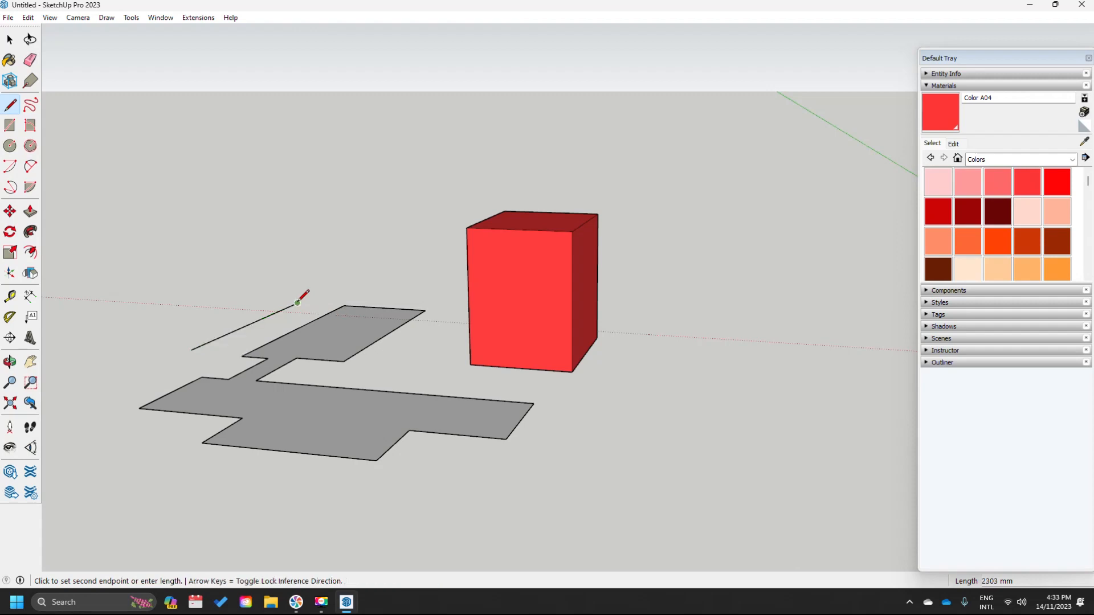
click(287, 159)
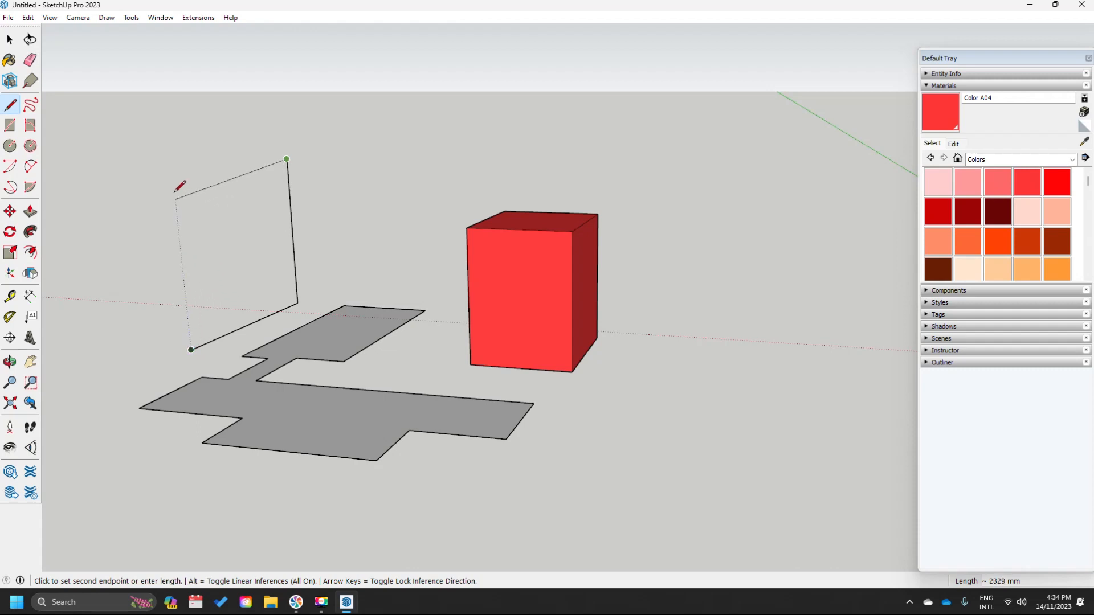
click(172, 173)
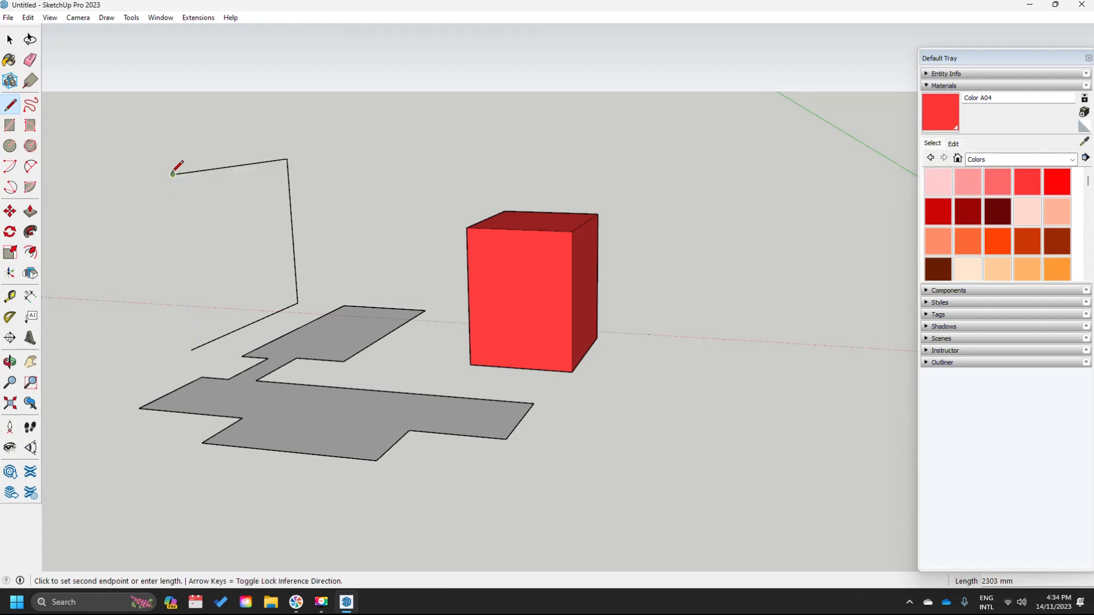
click(191, 348)
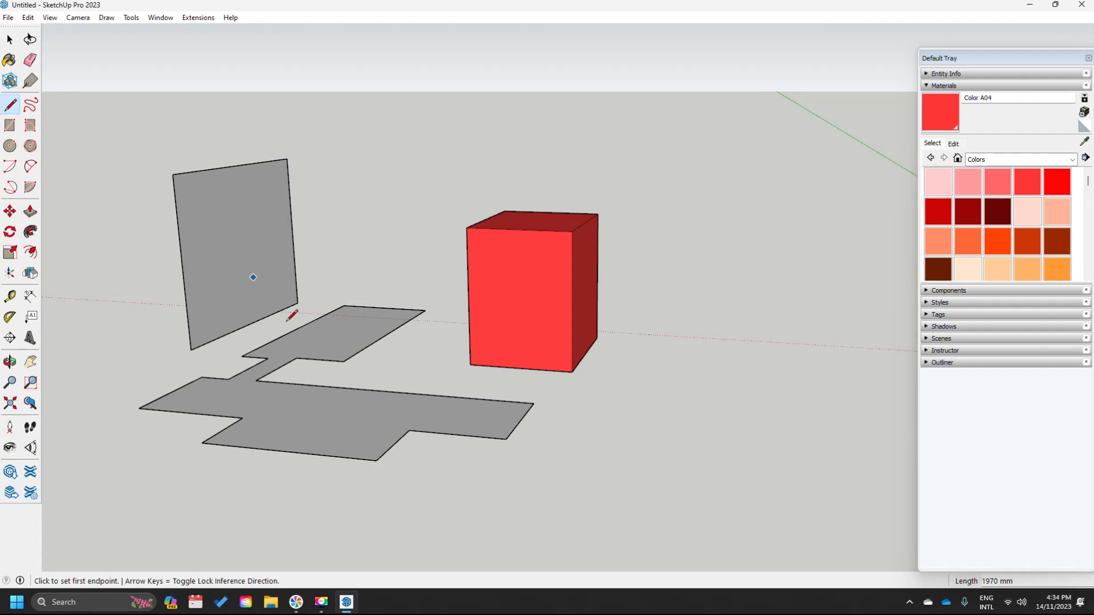
- Zoom out and recentre the view so the whole scene is visible
scroll(337, 329, down, 3)
mouse_move(298, 357)
middle_down()
mouse_move(339, 348)
mouse_move(360, 358)
middle_up()
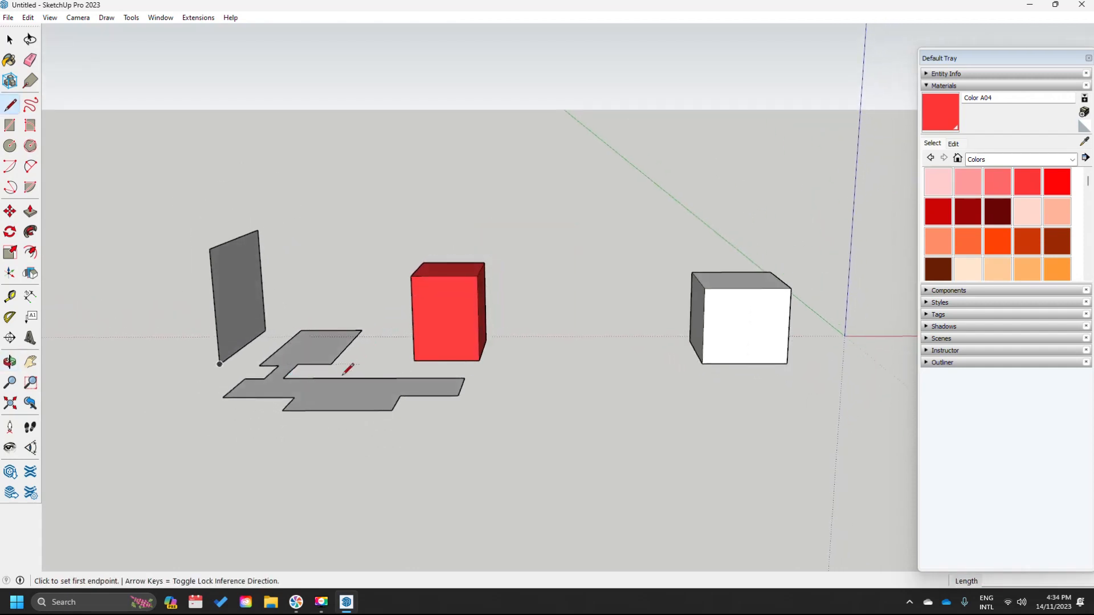
shift+middle_drag(296, 386, 439, 370)
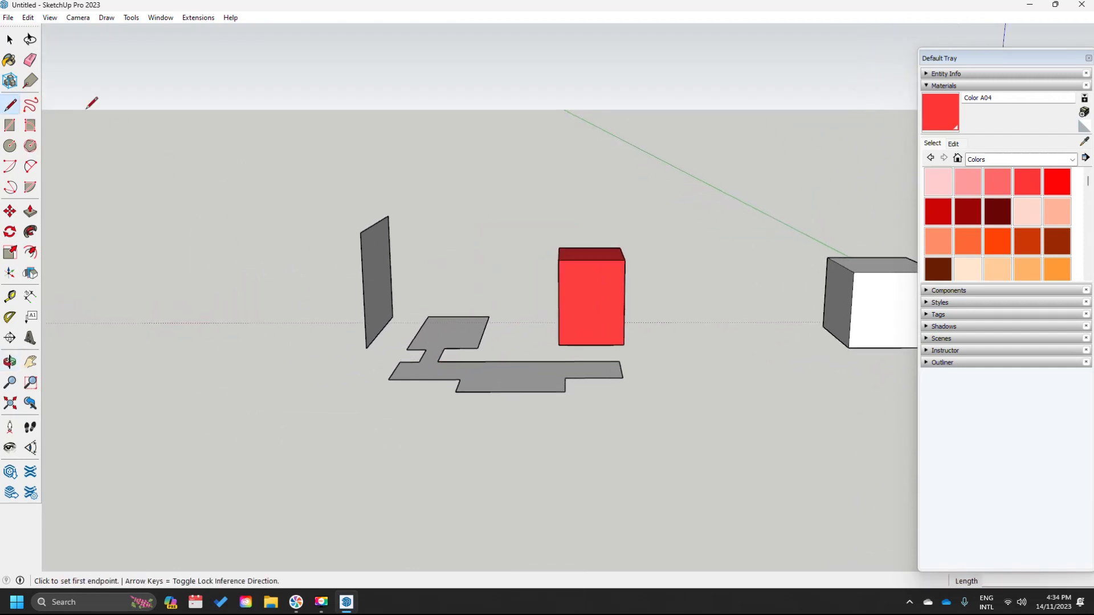
click(33, 107)
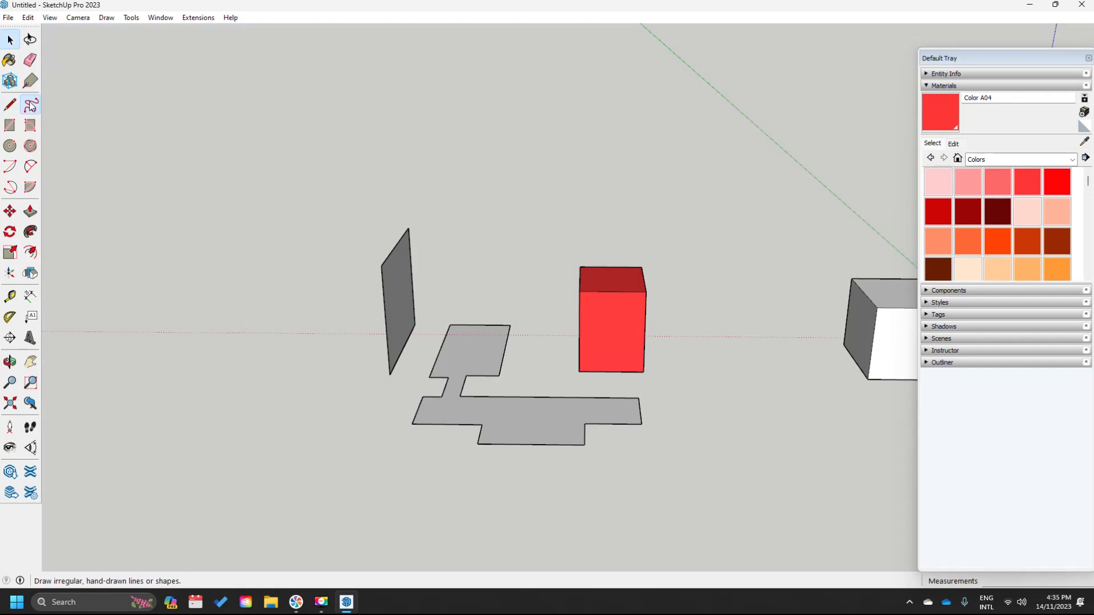
click(31, 106)
- Sketch two closed freehand loops on the ground, the second above the first
drag(290, 388, 265, 384)
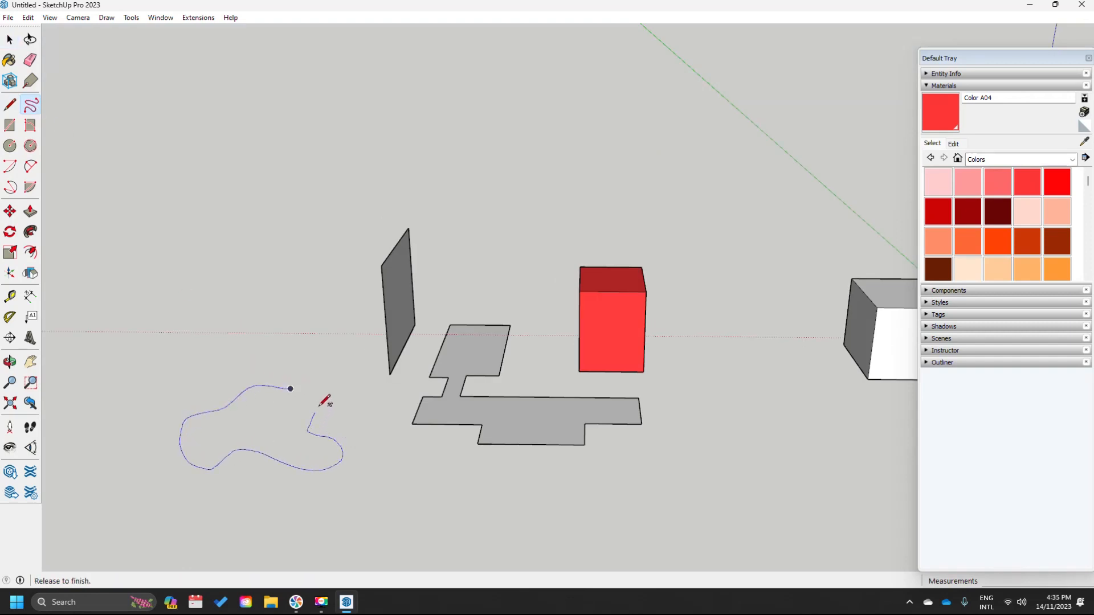
drag(295, 387, 292, 388)
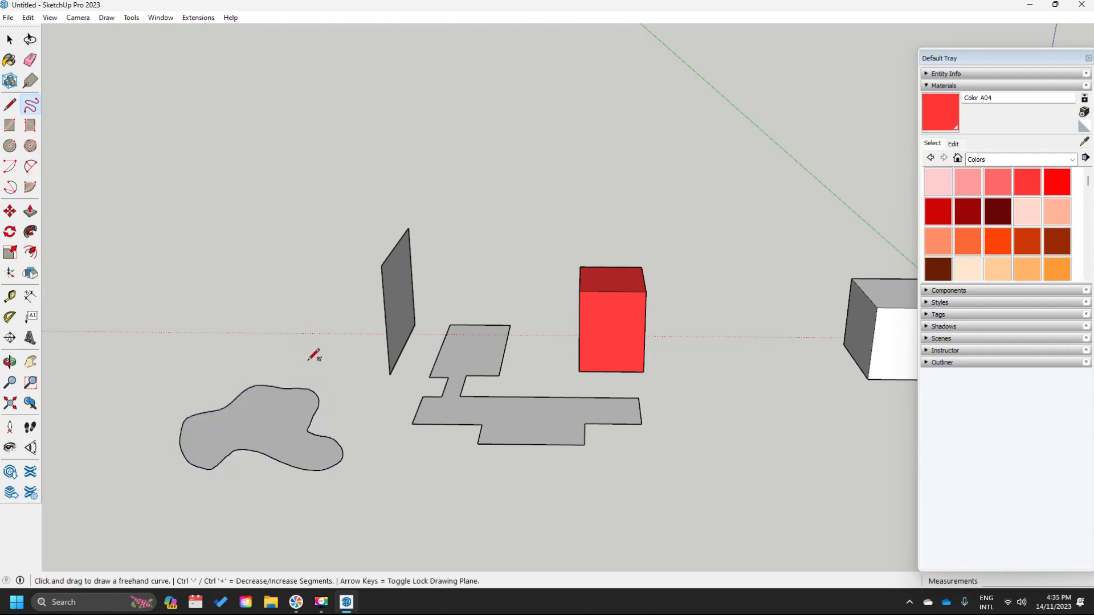
drag(319, 338, 316, 315)
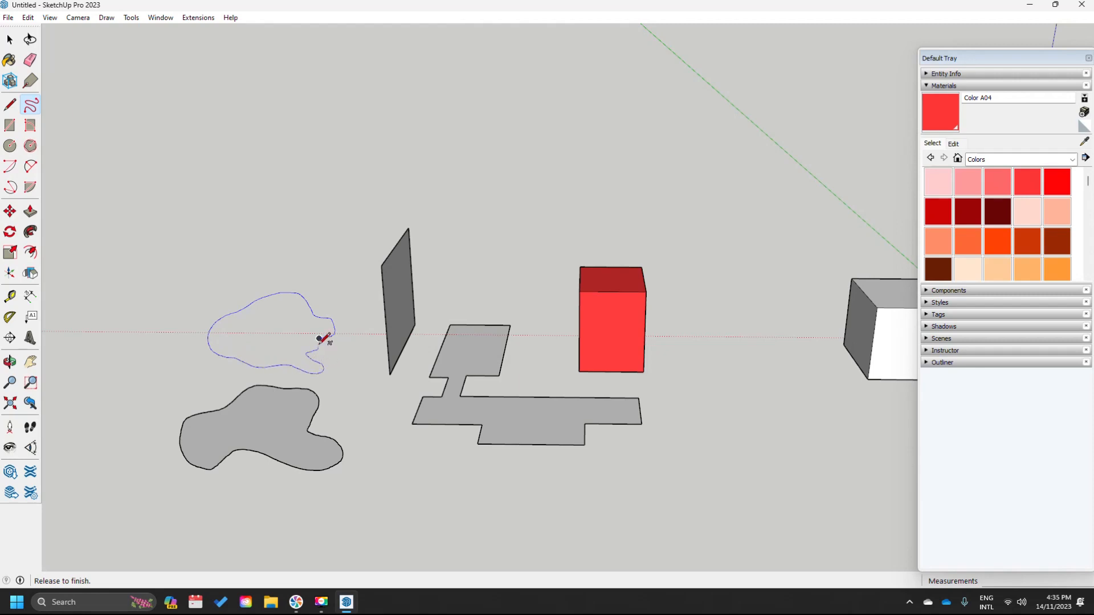
drag(319, 338, 323, 337)
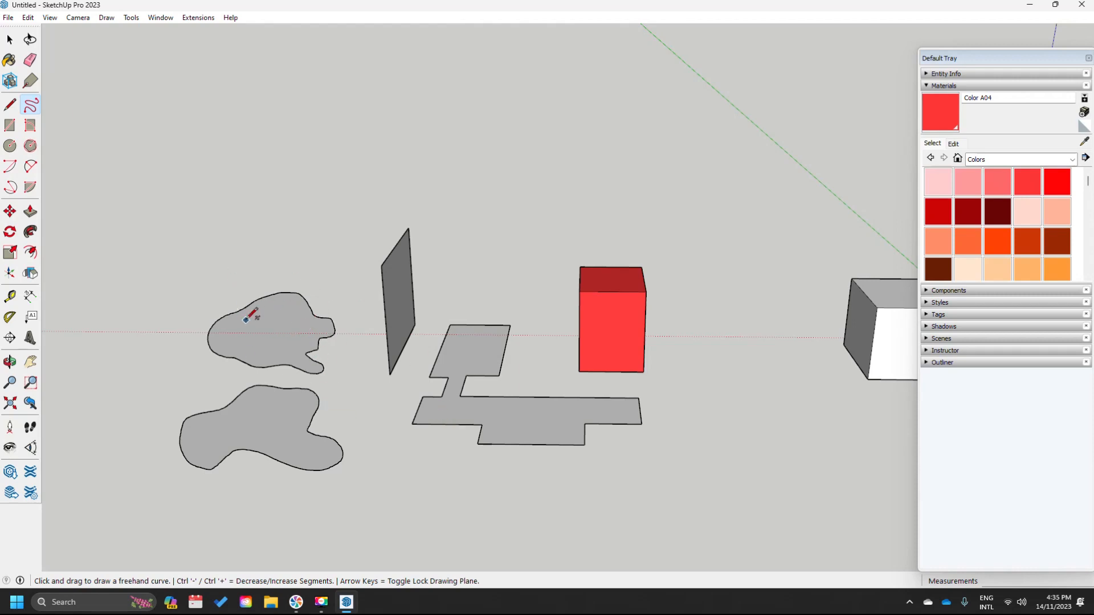
- Draw a flat golden-section rectangle and a flat square on the ground
click(9, 126)
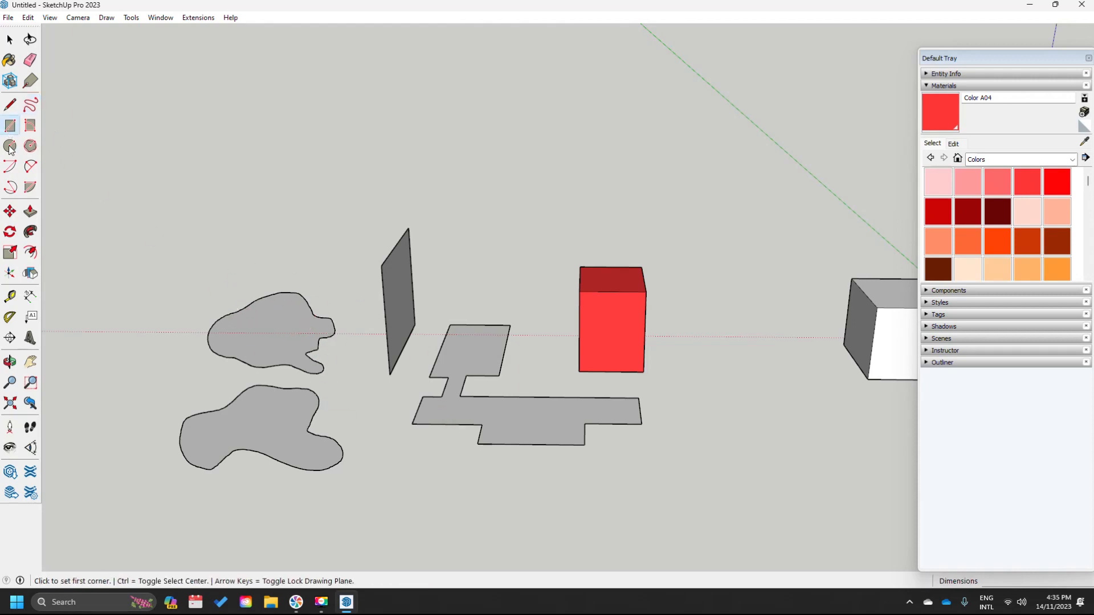
click(205, 275)
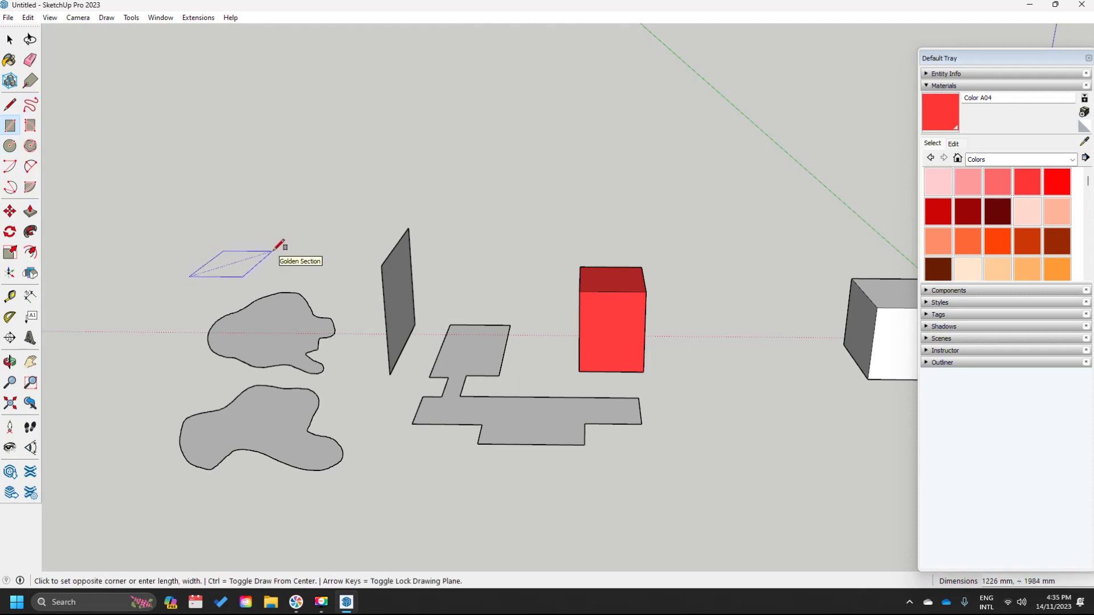
click(272, 250)
click(386, 515)
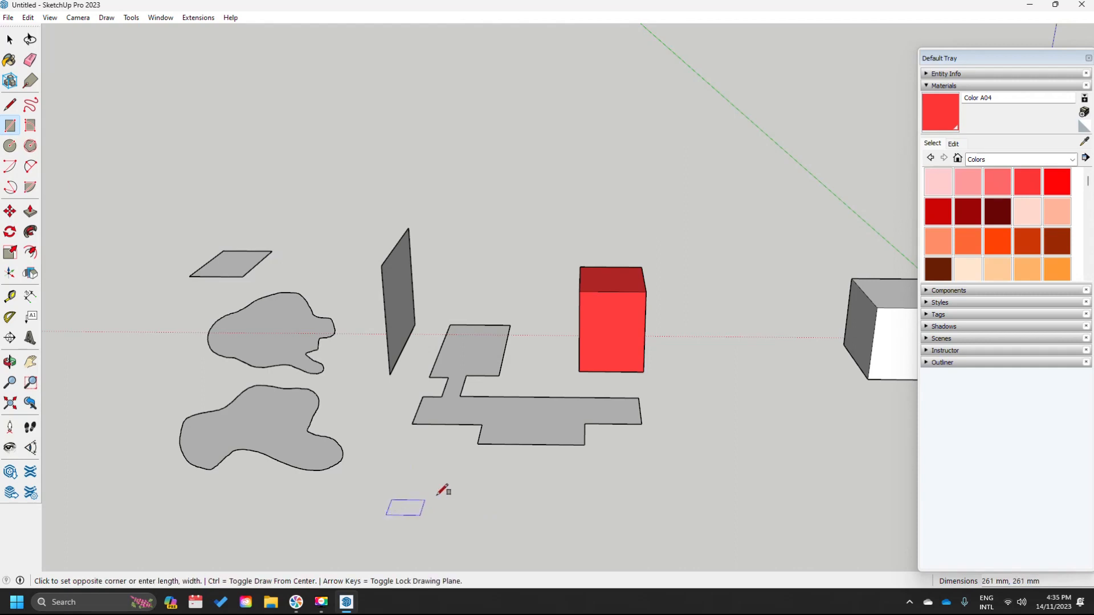
click(467, 476)
- Add an upright rotated rectangle, about 1551 × 1318 mm, right of the floor plan
click(31, 125)
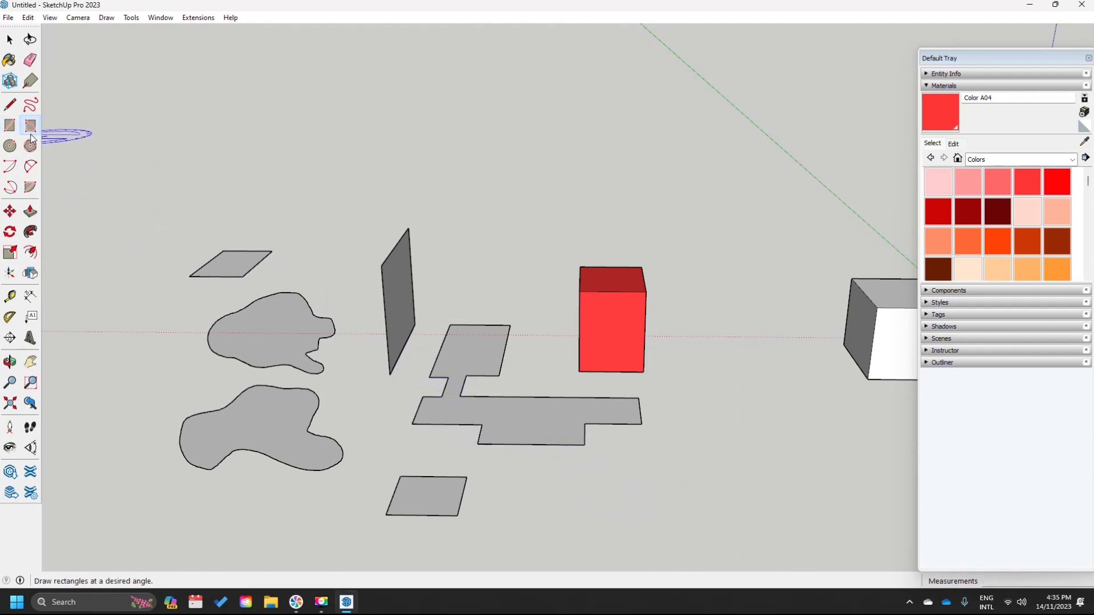
click(693, 499)
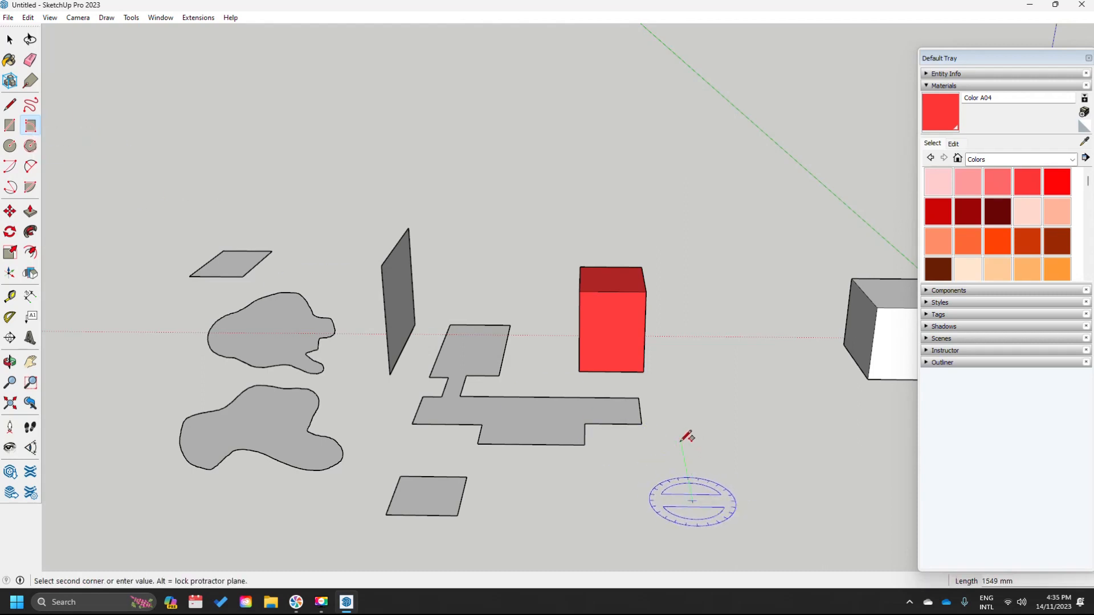
click(693, 439)
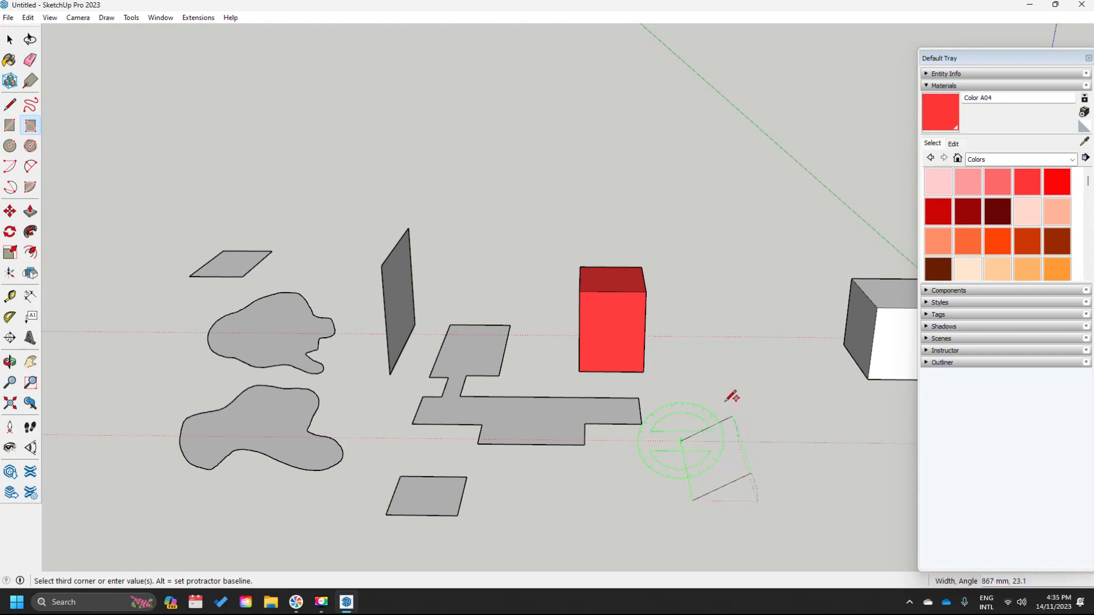
click(685, 360)
mouse_move(609, 471)
middle_down()
mouse_move(683, 450)
mouse_move(598, 453)
middle_up()
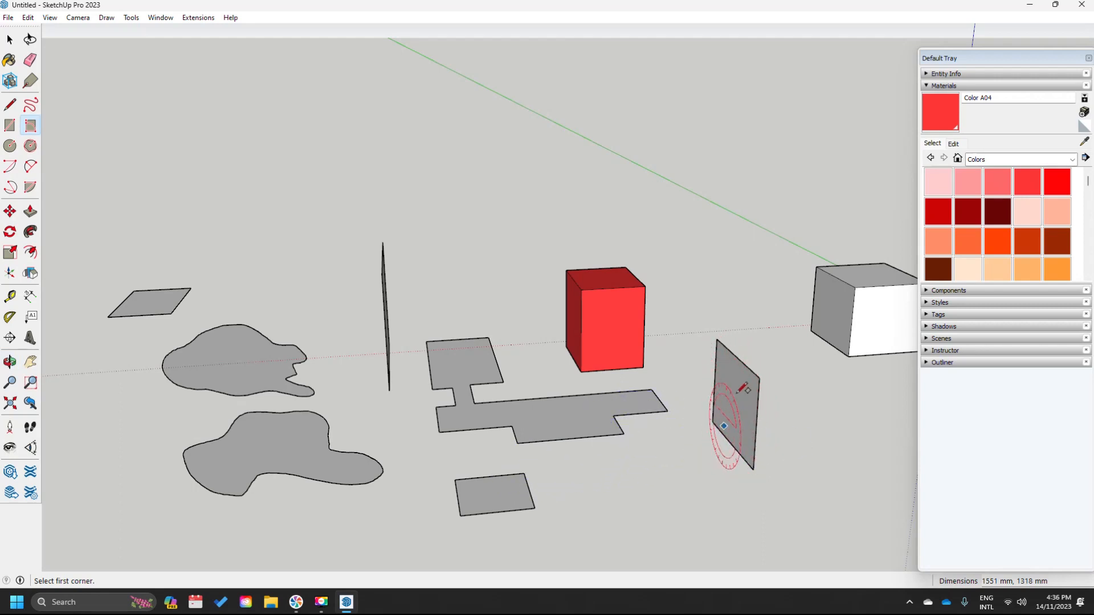
- Draw one circle behind the floor plan and a 468 mm-radius circle at the front
click(11, 146)
click(457, 298)
click(495, 293)
middle_drag(507, 375, 399, 398)
click(510, 521)
click(549, 514)
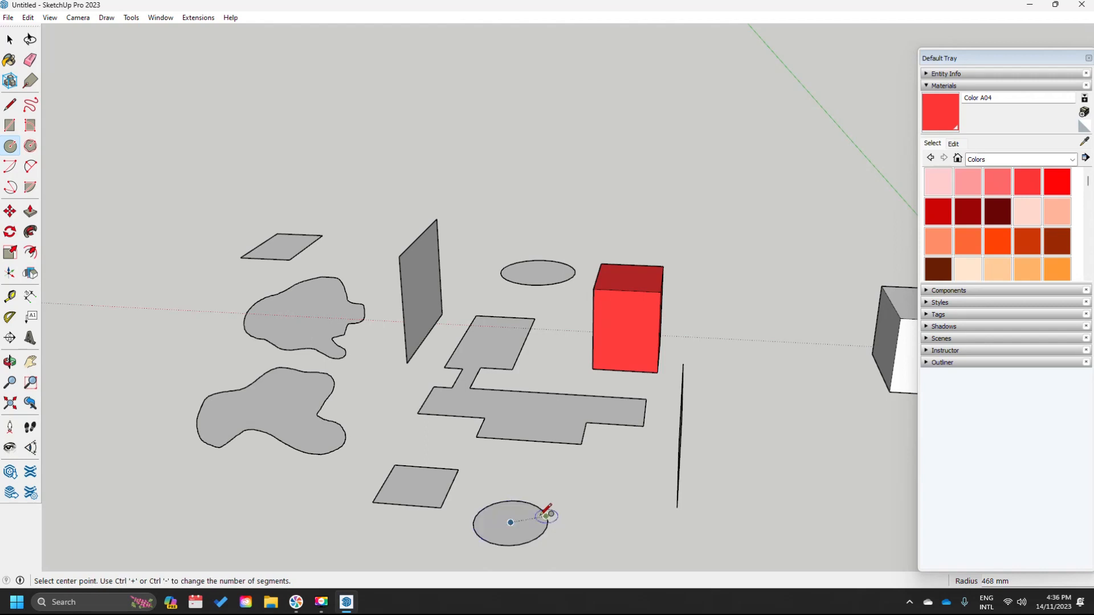
click(28, 149)
click(220, 499)
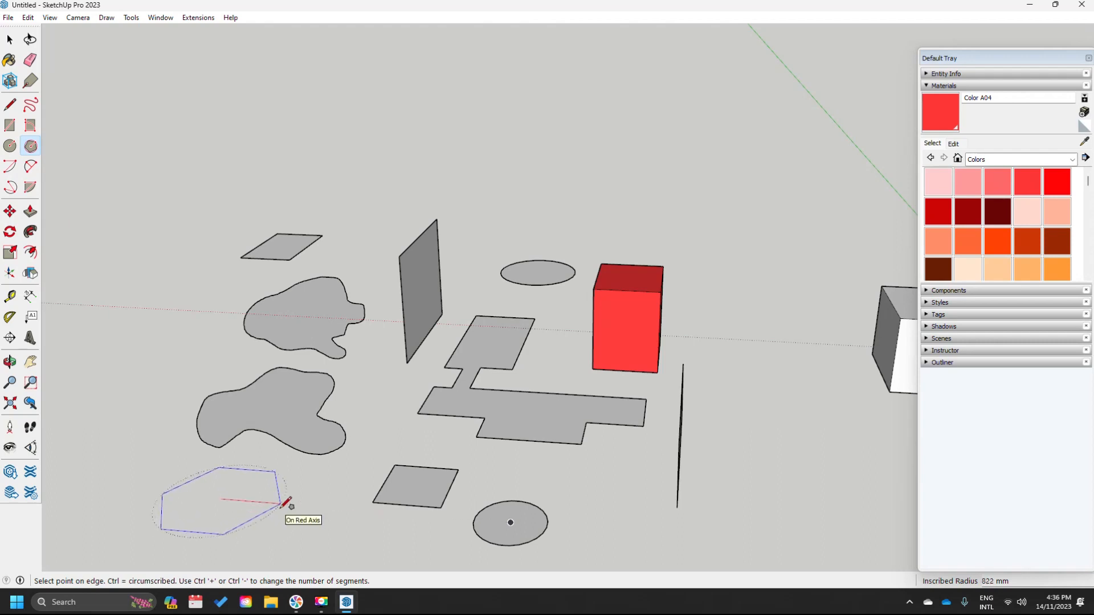
- Finish the hexagon face and add an eight-sided polygon beside it
click(281, 504)
click(28, 153)
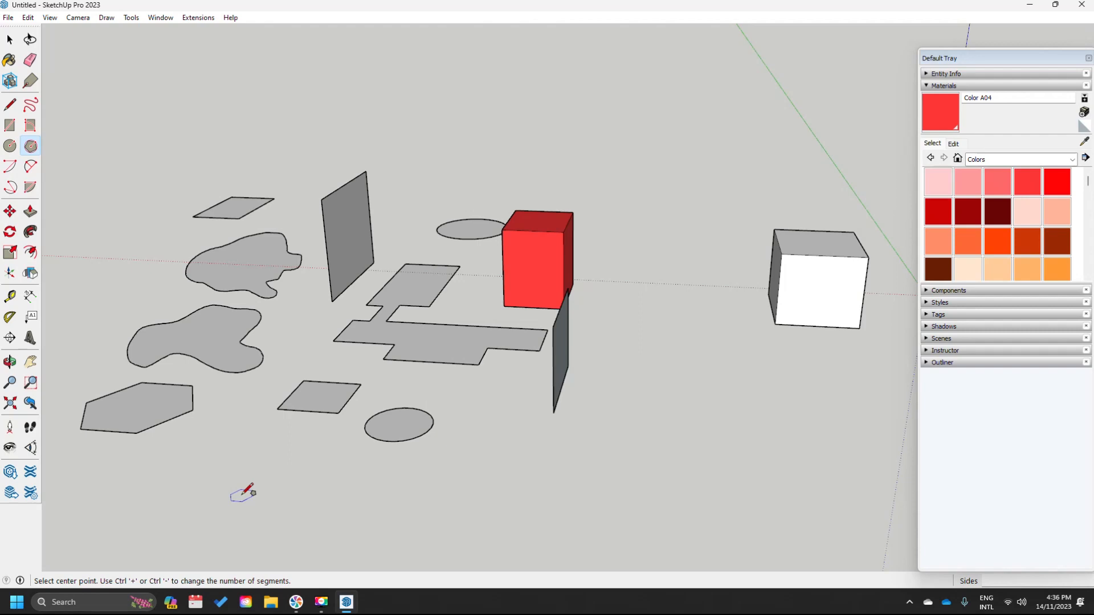
click(241, 496)
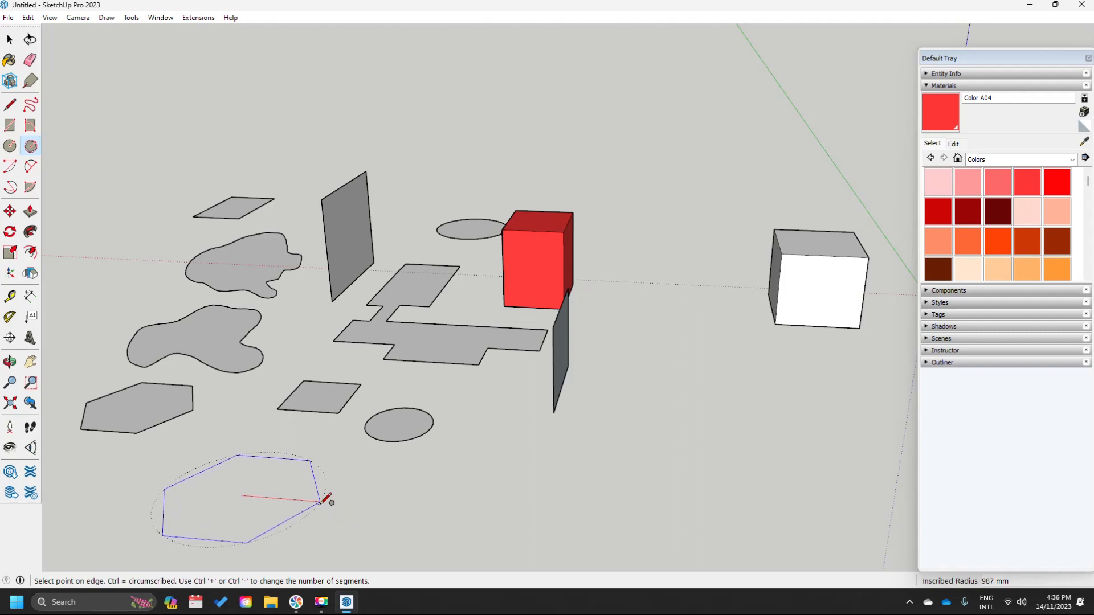
key(ctrl+minus)
key(ctrl+equal)
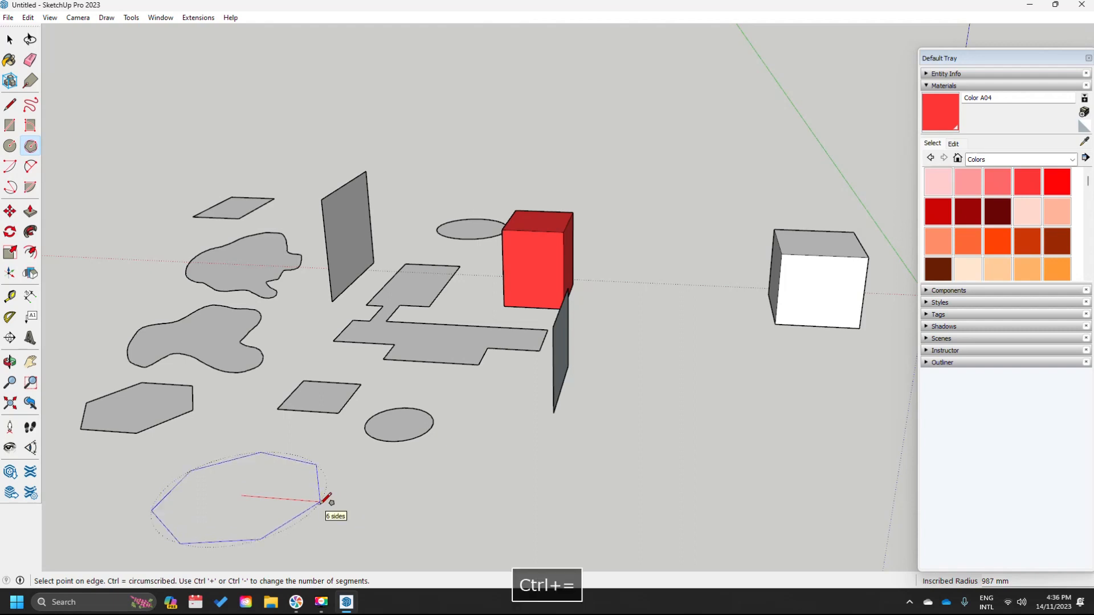
key(ctrl+equal)
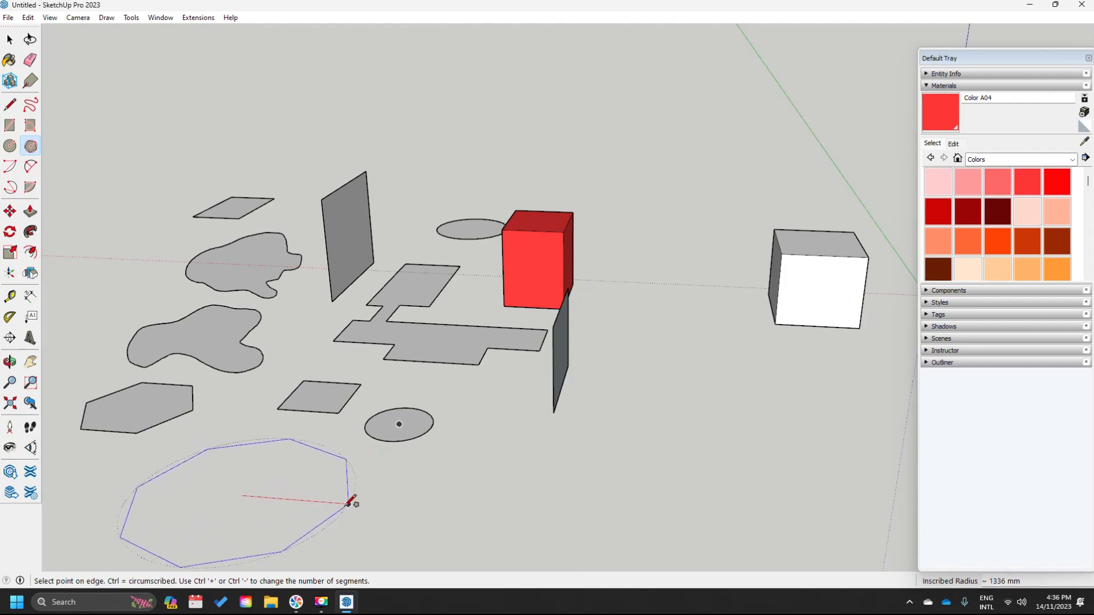
key(ctrl+minus)
key(ctrl+minus)
key(ctrl+minus)
key(ctrl+equal)
key(ctrl+equal)
click(343, 501)
- Add a large twelve-sided polygon face next to the octagon
middle_drag(330, 473, 356, 393)
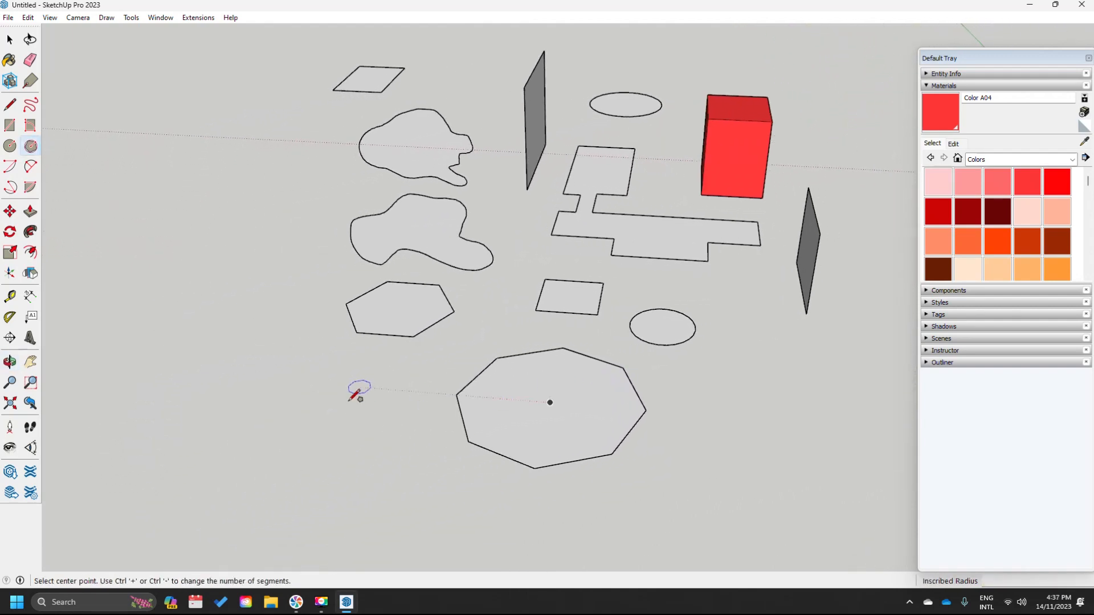
click(295, 402)
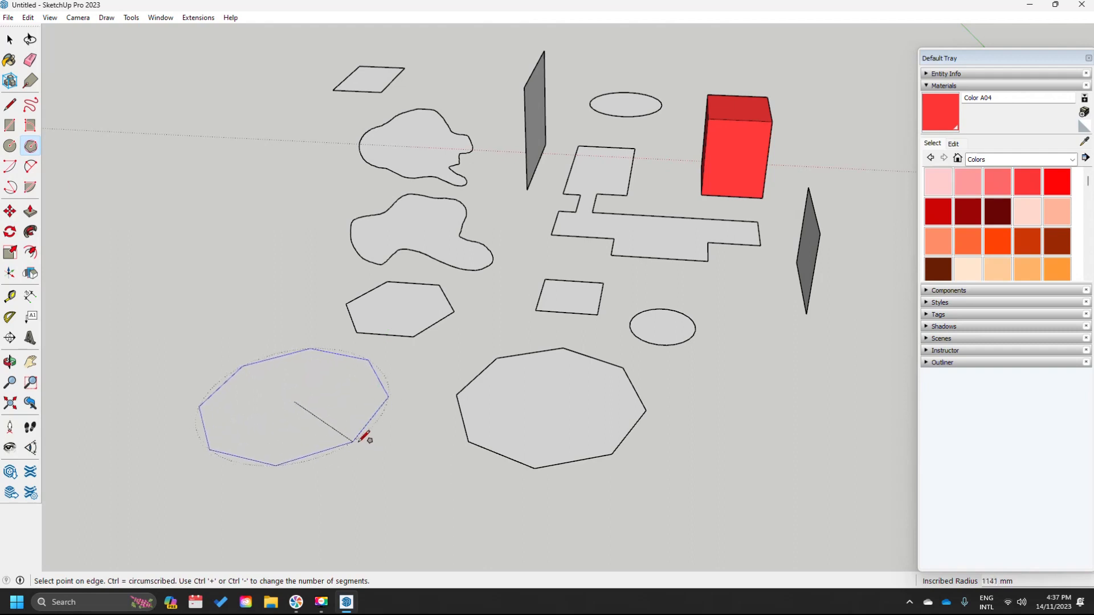
key(ctrl+minus)
key(ctrl+minus)
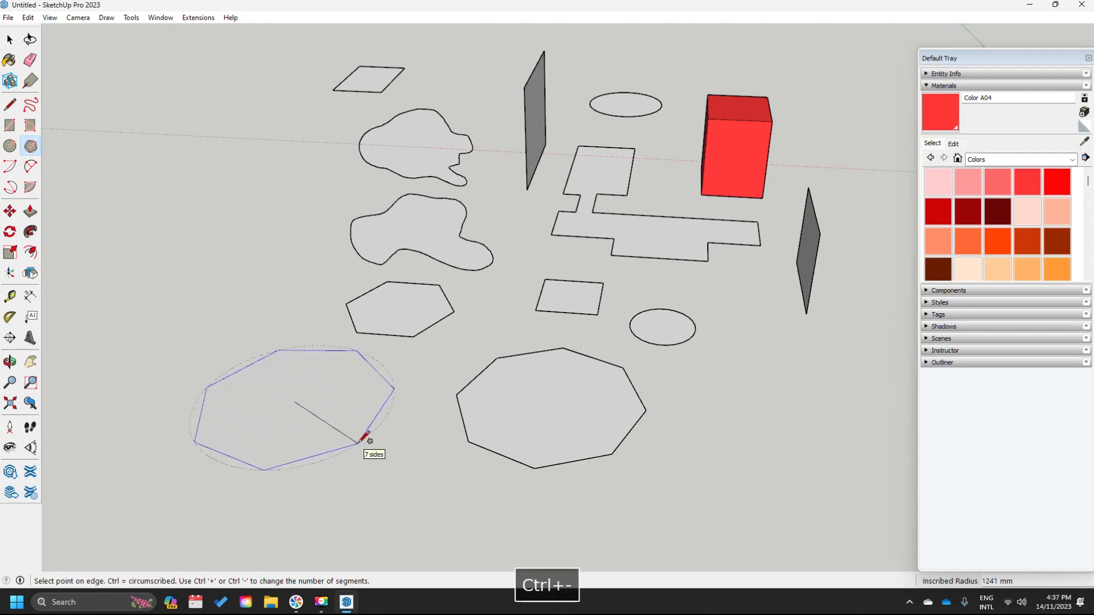
key(ctrl+minus)
key(ctrl+minus)
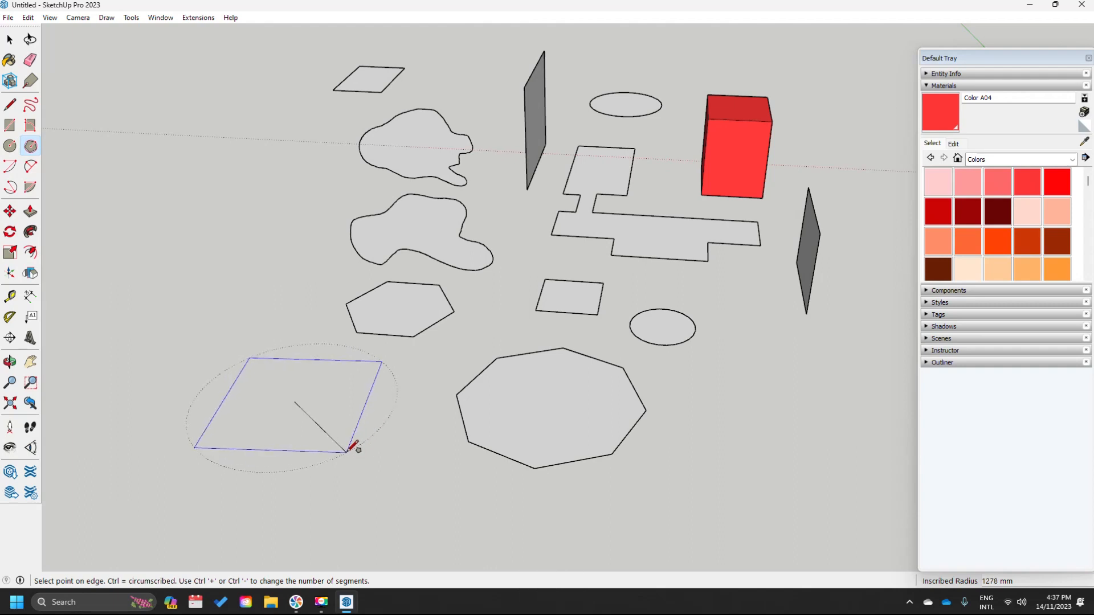
key(ctrl+equal)
key(ctrl+equal)
key(ctrl+equal)
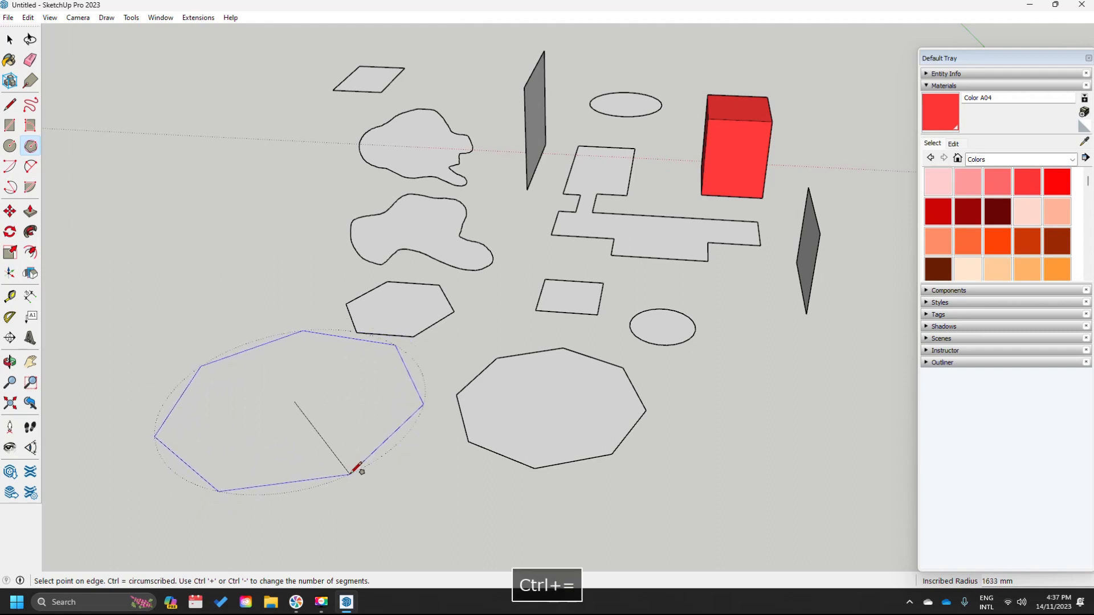
key(ctrl+equal)
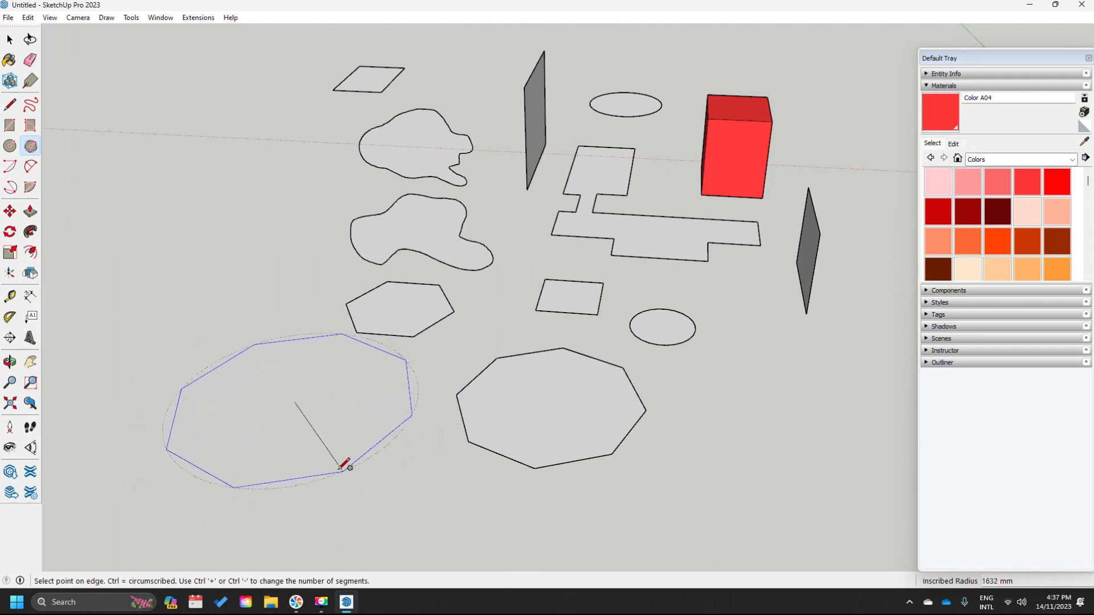
key(ctrl+equal)
key(ctrl+equal)
key(ctrl+equal)
key(ctrl+equal)
click(332, 468)
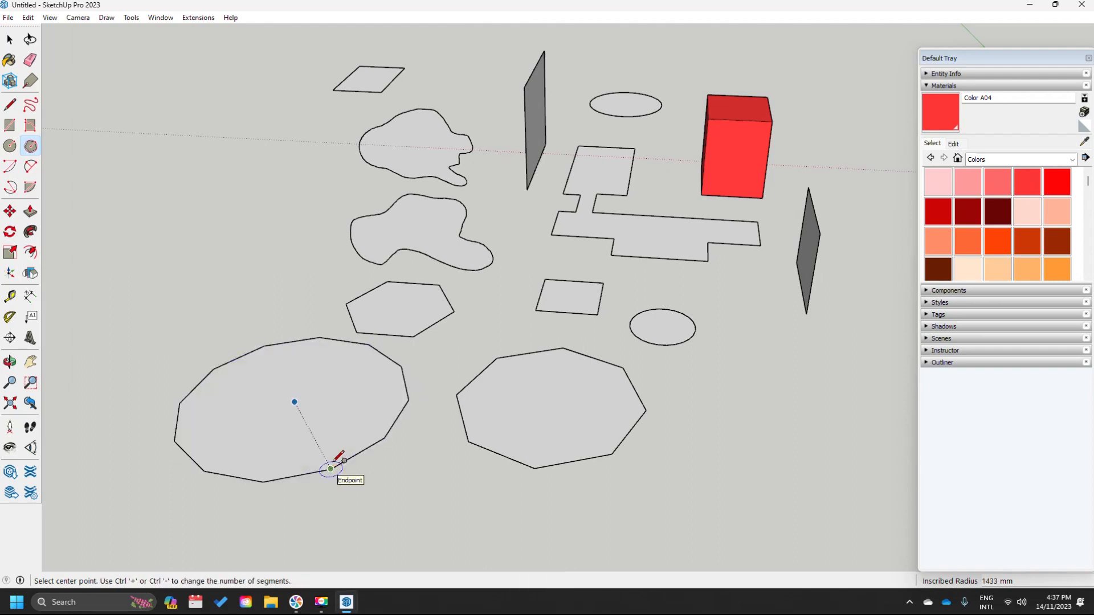
click(10, 166)
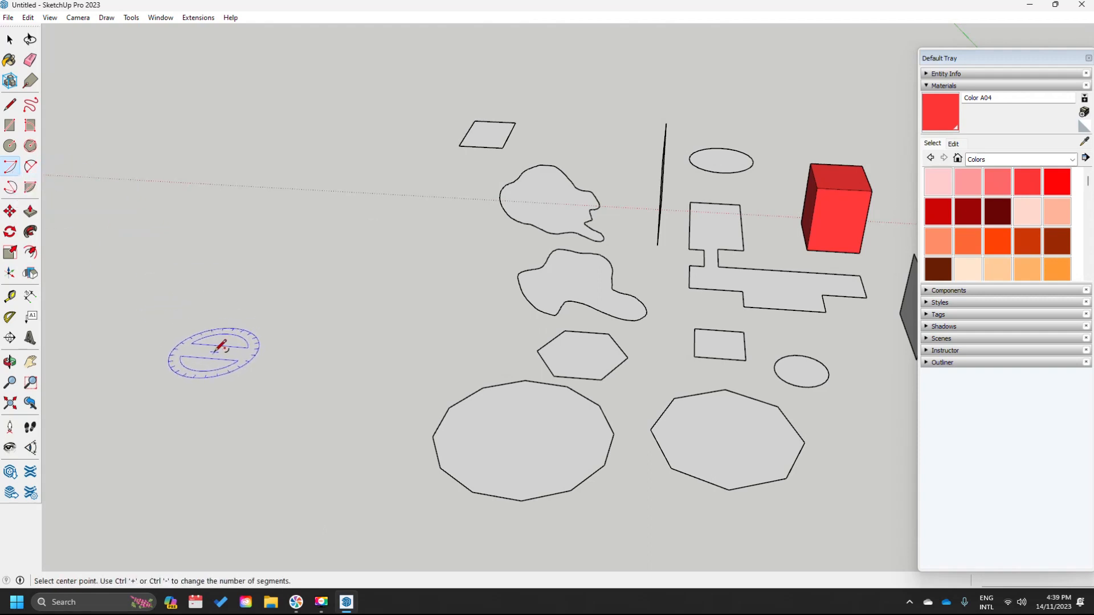
- Draw a large, a medium and a small centre-point arc left of the polygons
click(217, 349)
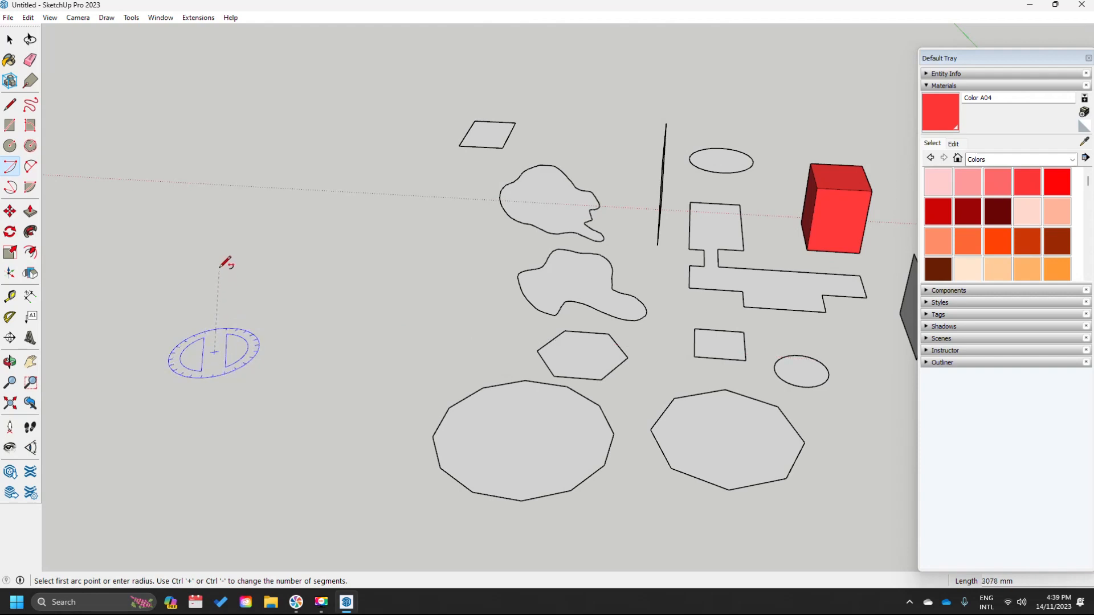
click(205, 233)
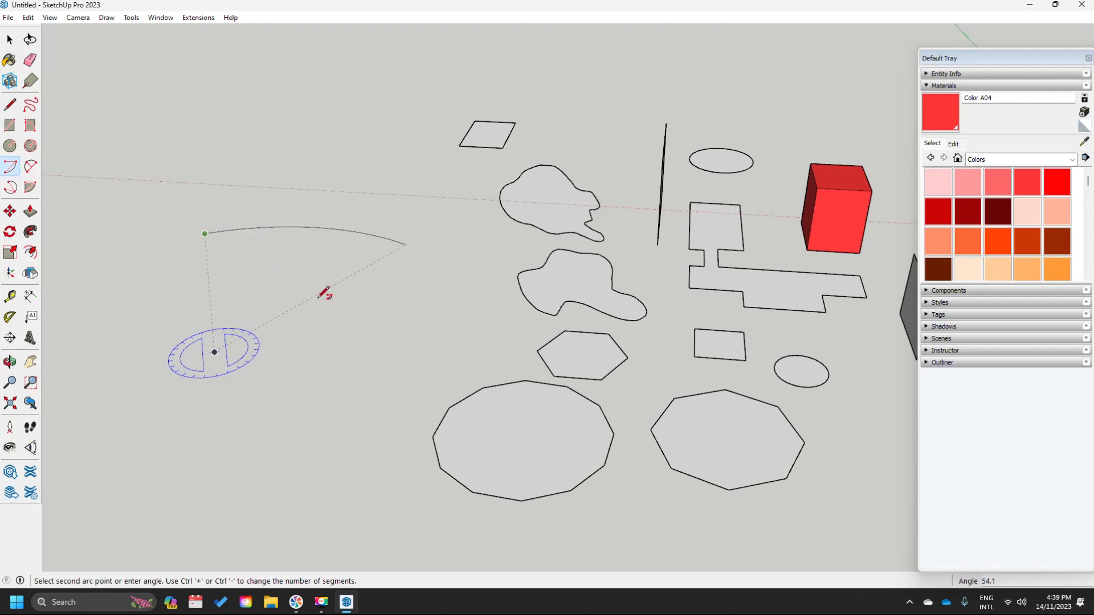
click(337, 311)
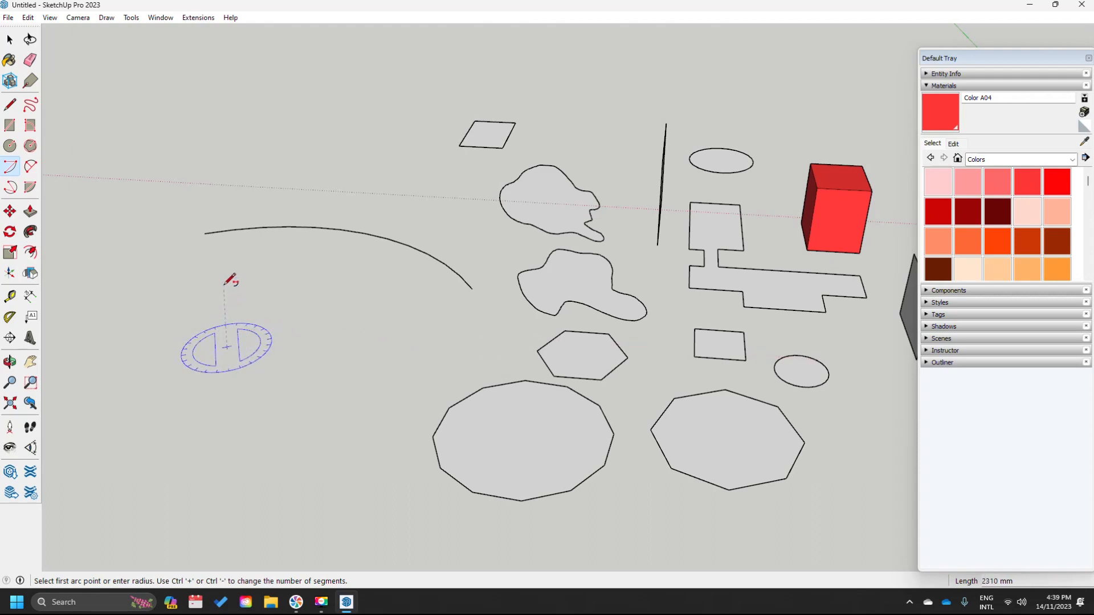
click(224, 285)
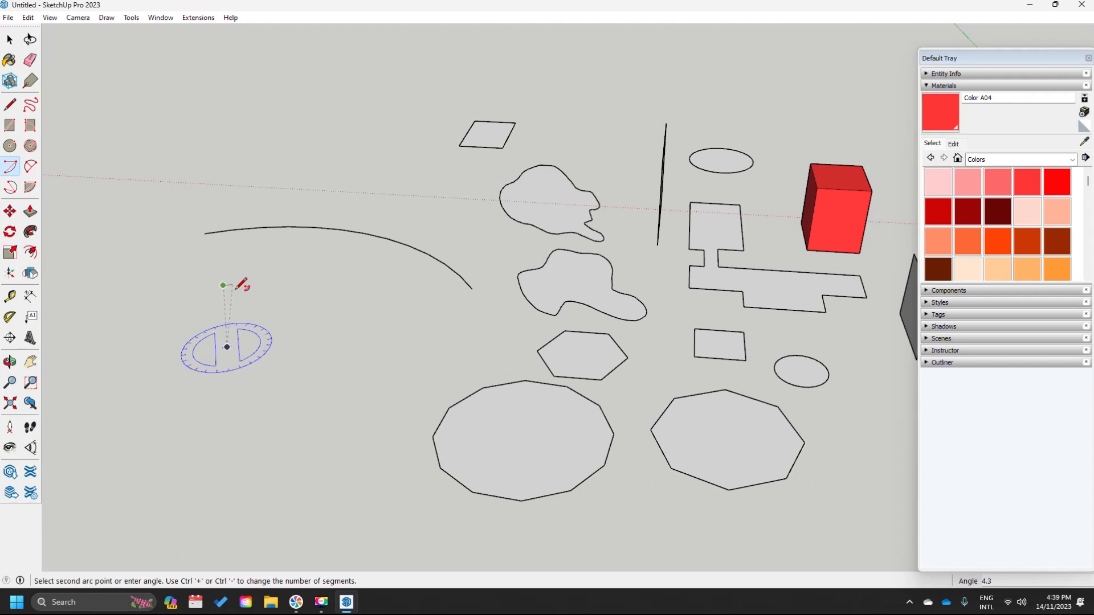
click(295, 353)
click(229, 351)
click(257, 330)
click(244, 371)
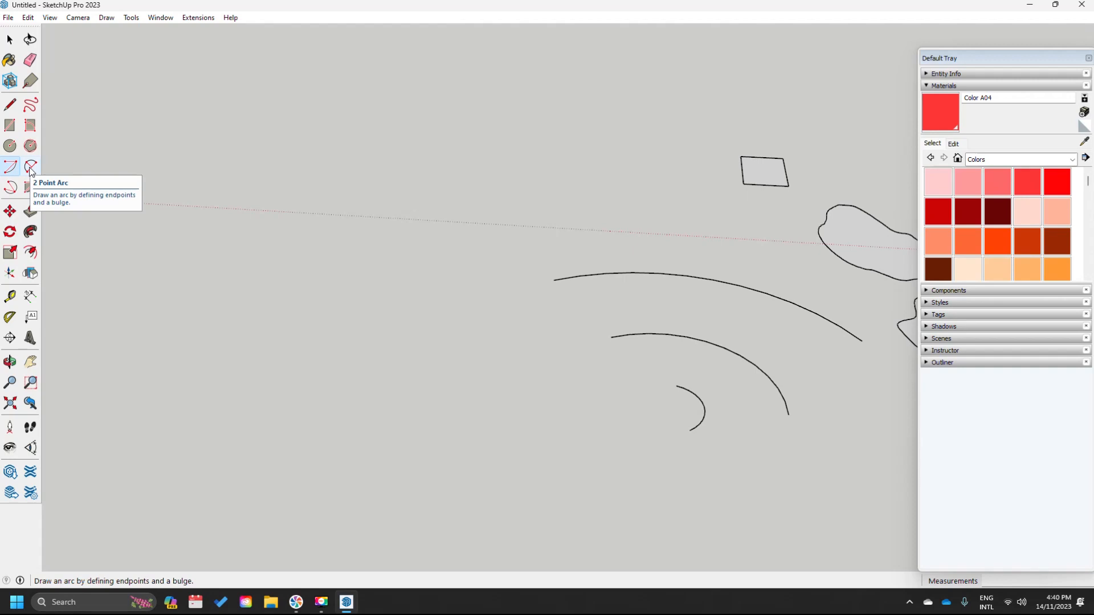
- Draw two nested C-shaped 2 Point Arcs, each from start, end and bulge points
click(30, 166)
click(255, 399)
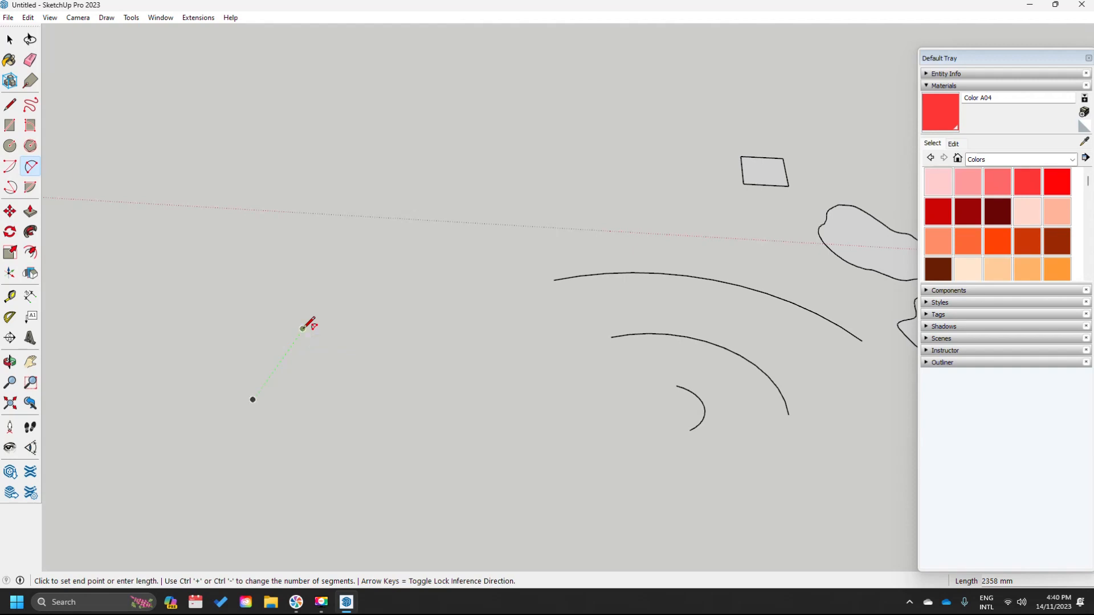
click(302, 329)
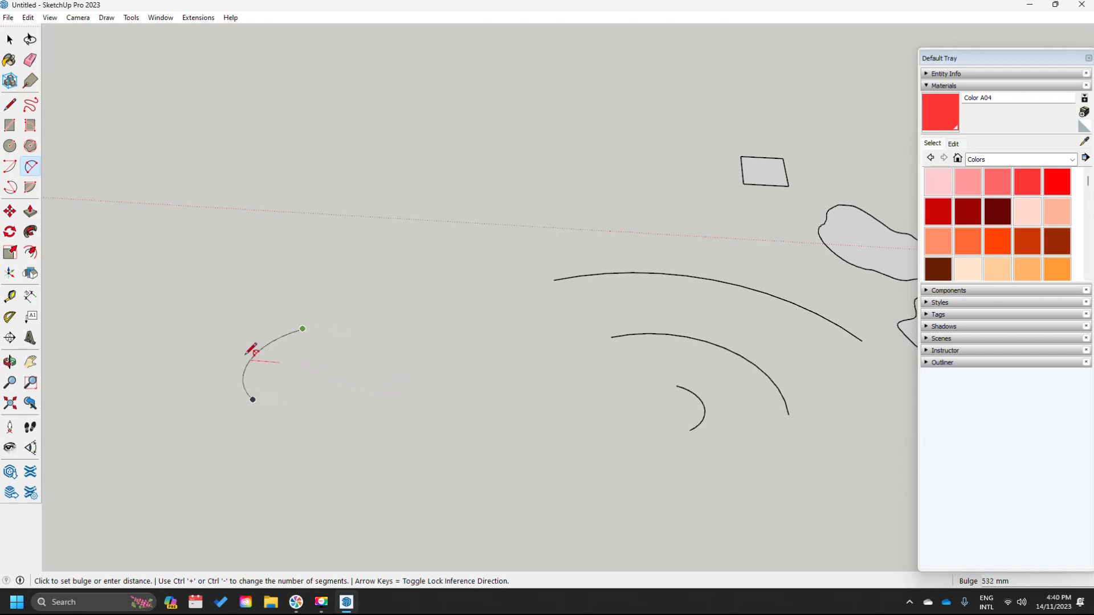
click(349, 378)
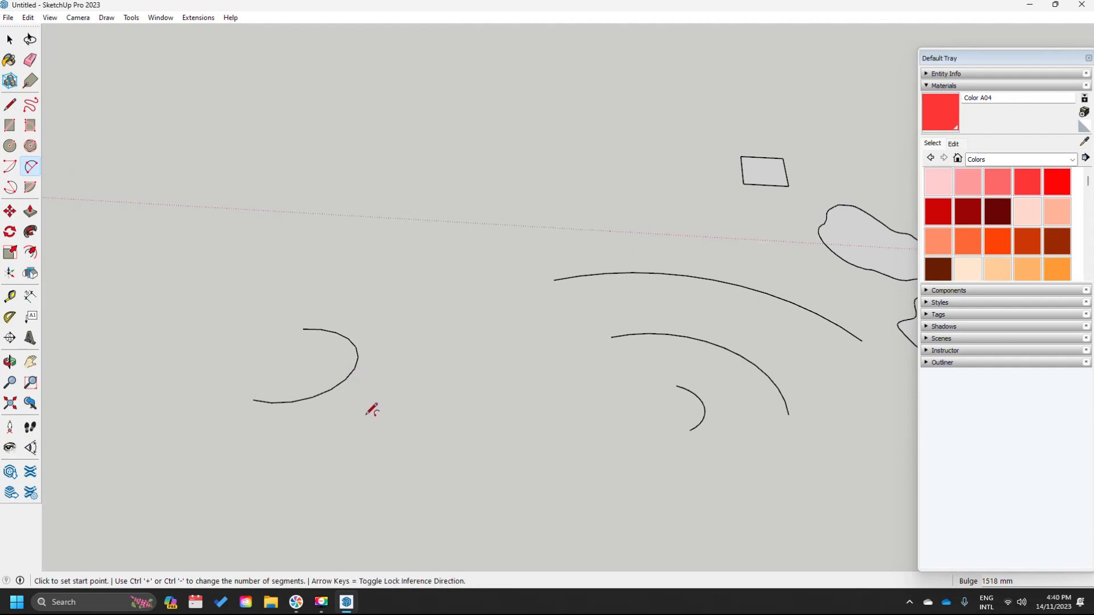
click(265, 353)
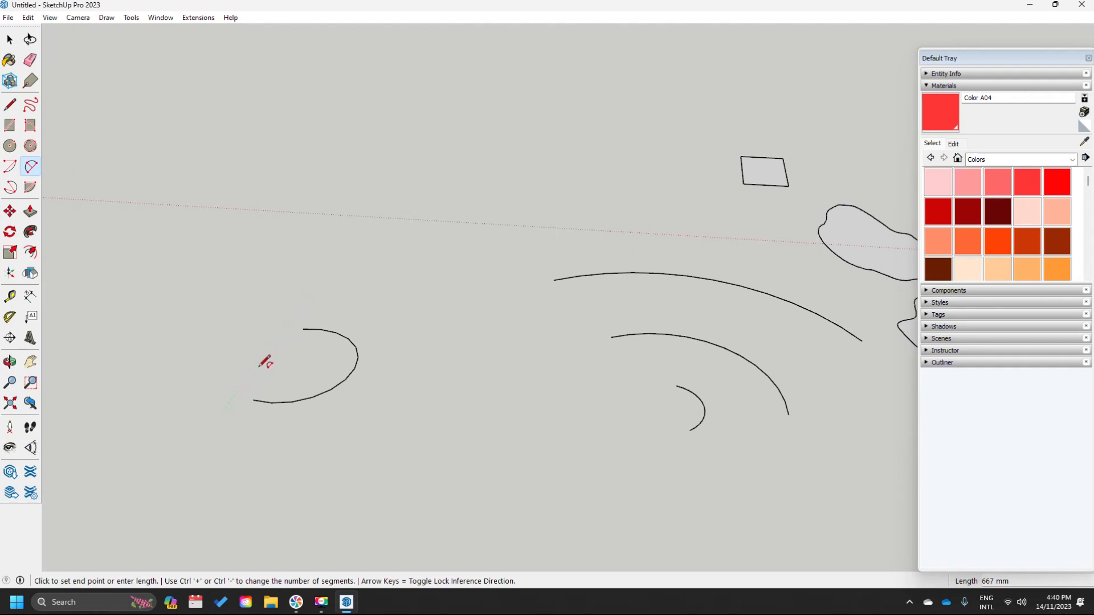
click(306, 298)
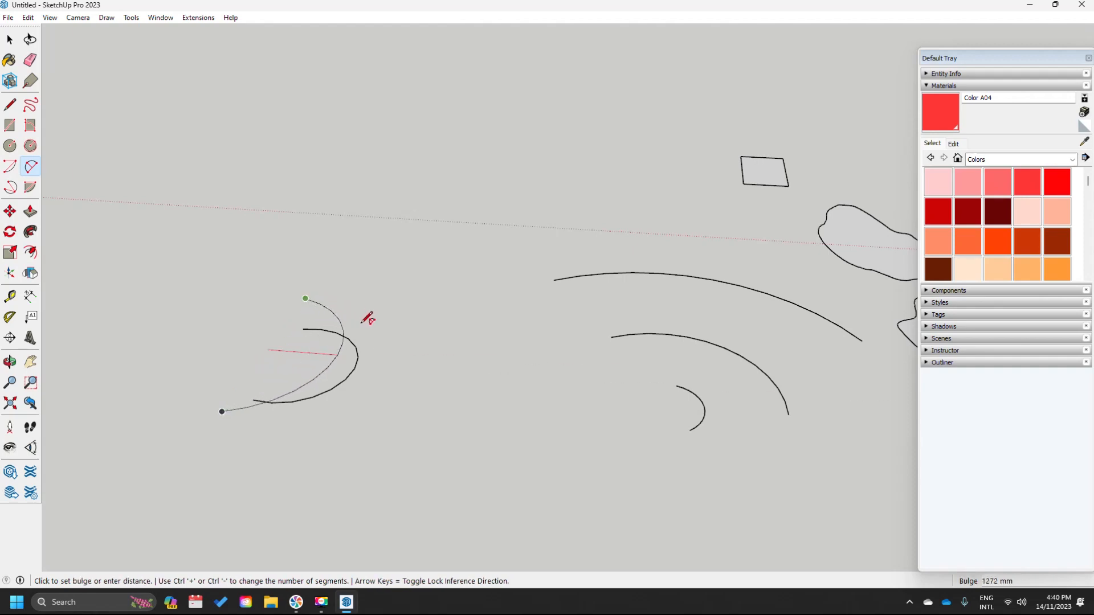
click(410, 333)
- Orbit the view and begin a three-point arc at the lower left
middle_drag(402, 334, 379, 377)
click(10, 187)
click(172, 438)
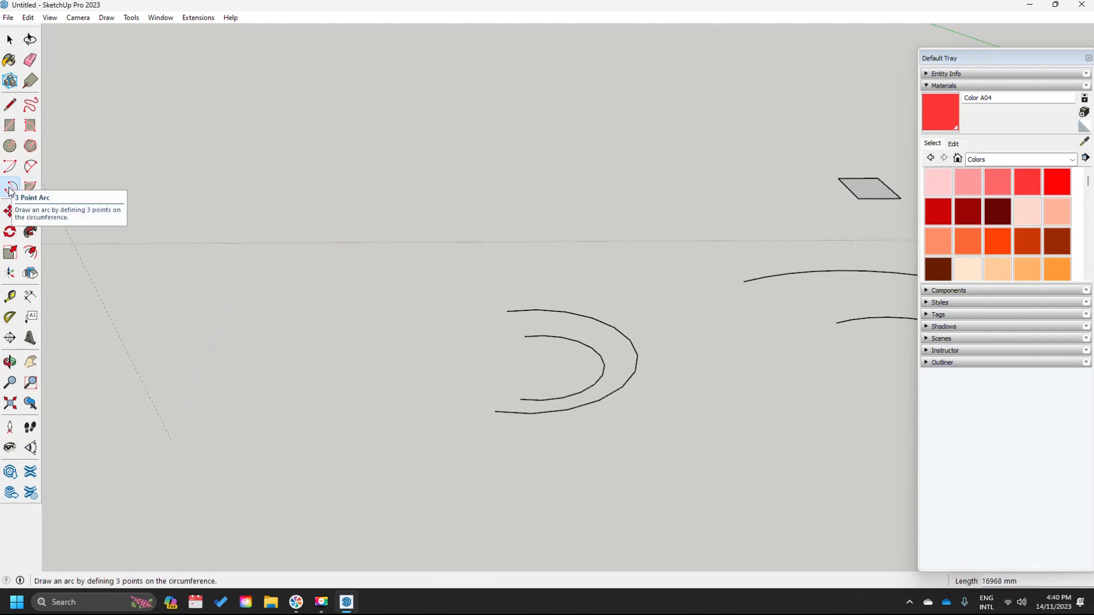
- Cancel the stray arc and draw a large three-point arc left of the C-shaped arcs
key(Escape)
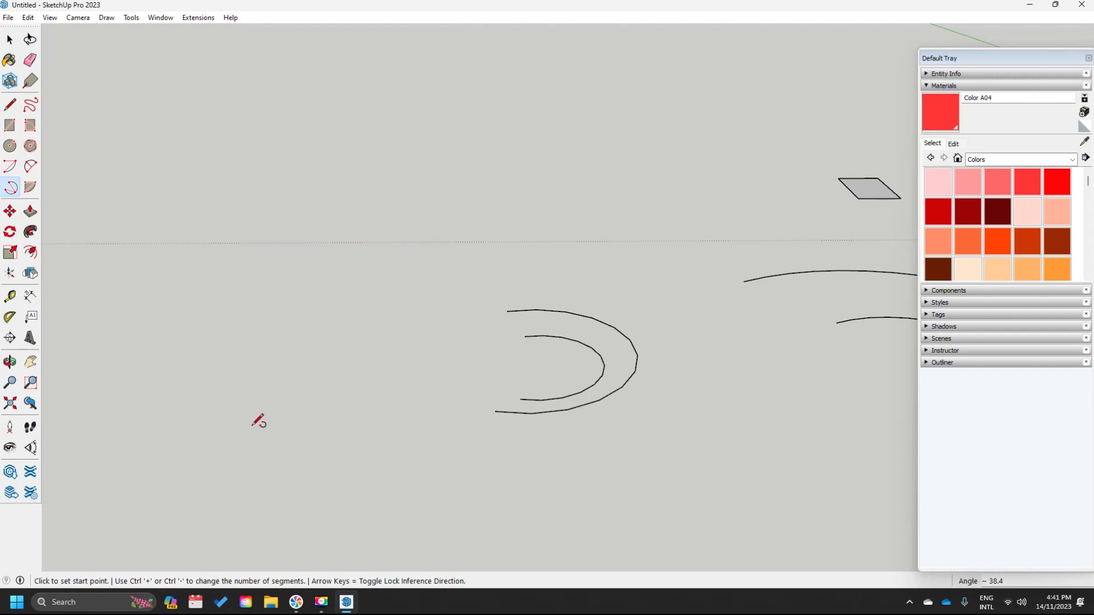
click(262, 415)
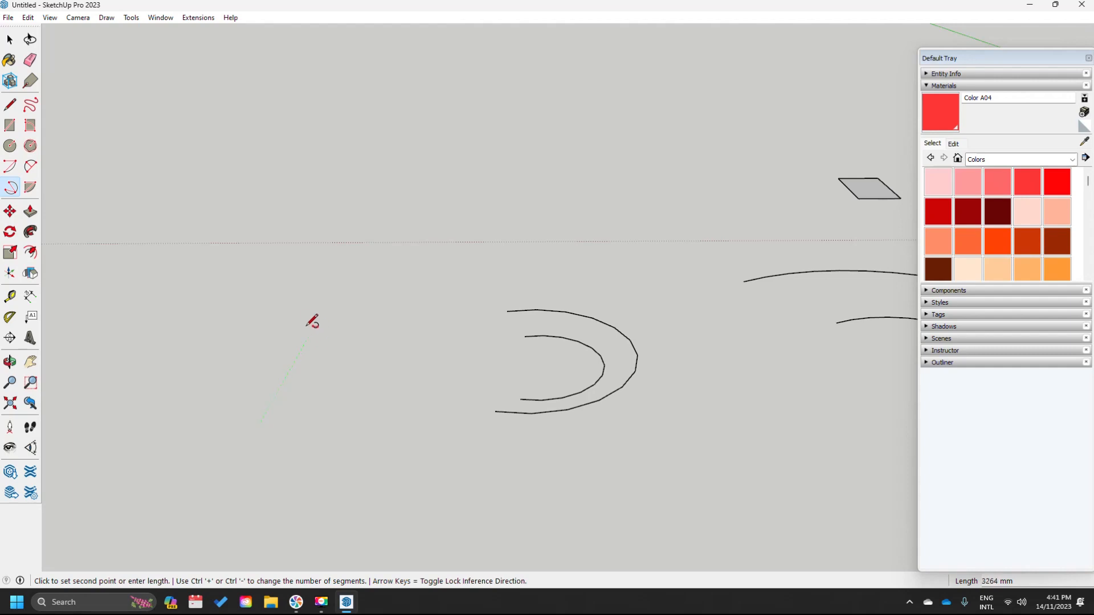
click(294, 294)
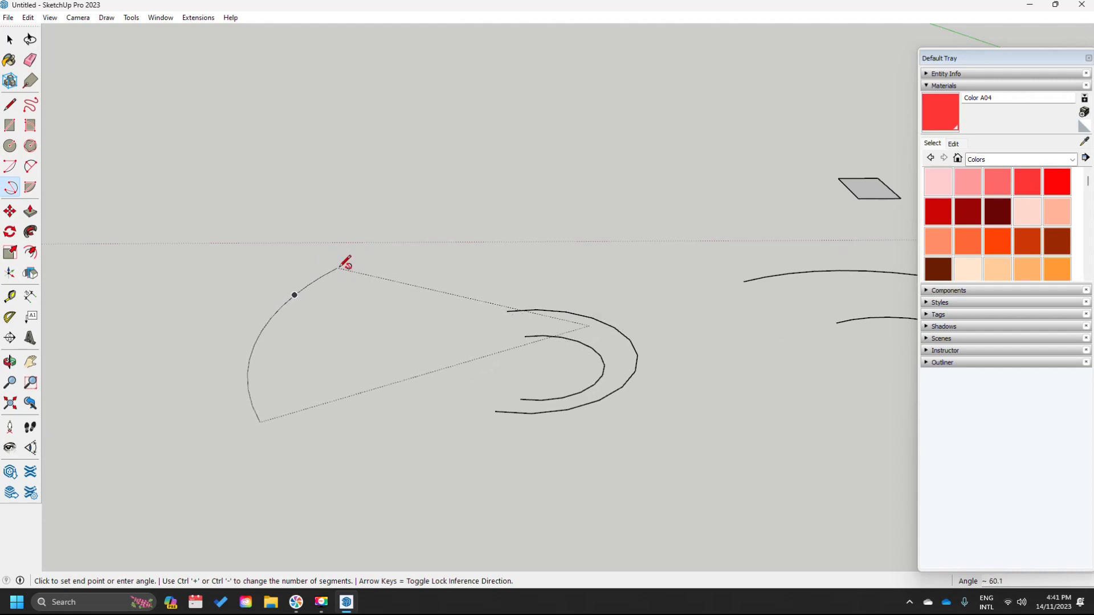
click(340, 266)
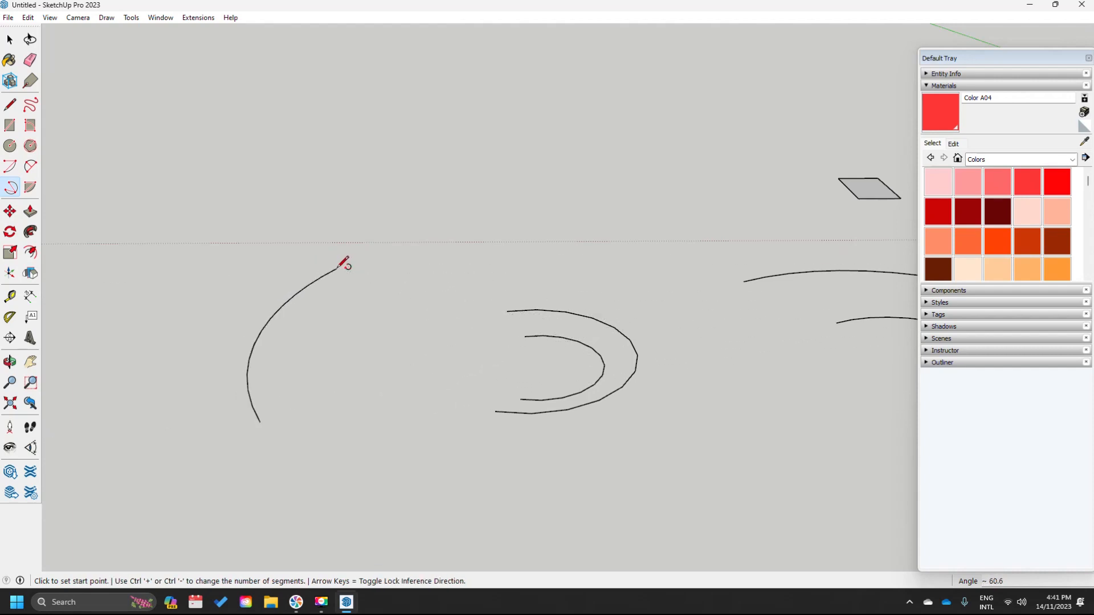
- Draw a filled pie-slice face spanning about 53° on the ground left of the three-point arc
click(28, 190)
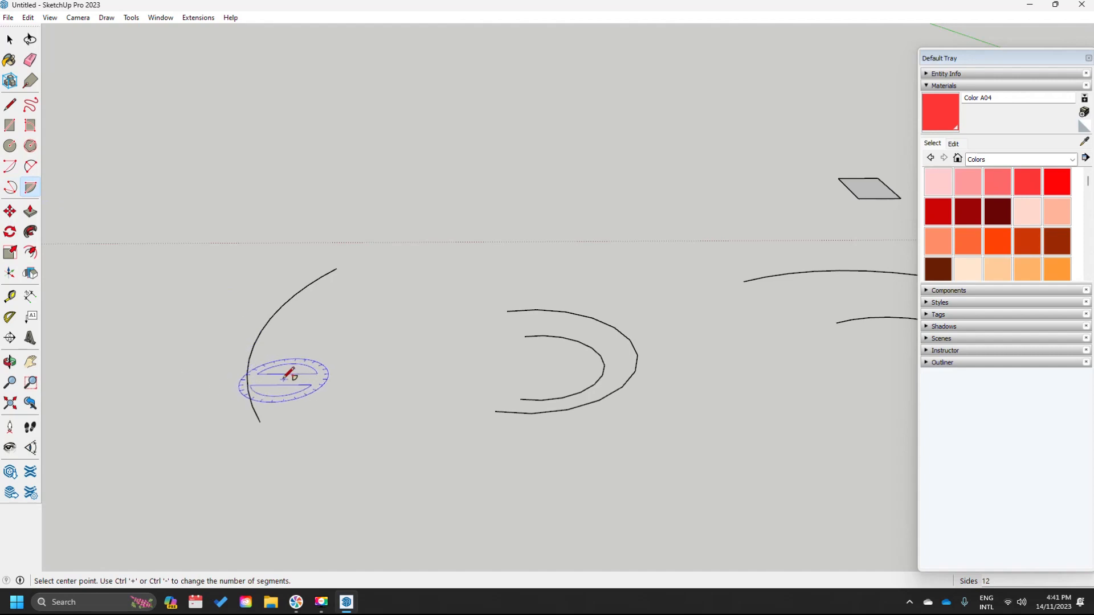
shift+middle_drag(257, 407, 444, 408)
click(243, 410)
click(284, 298)
click(368, 359)
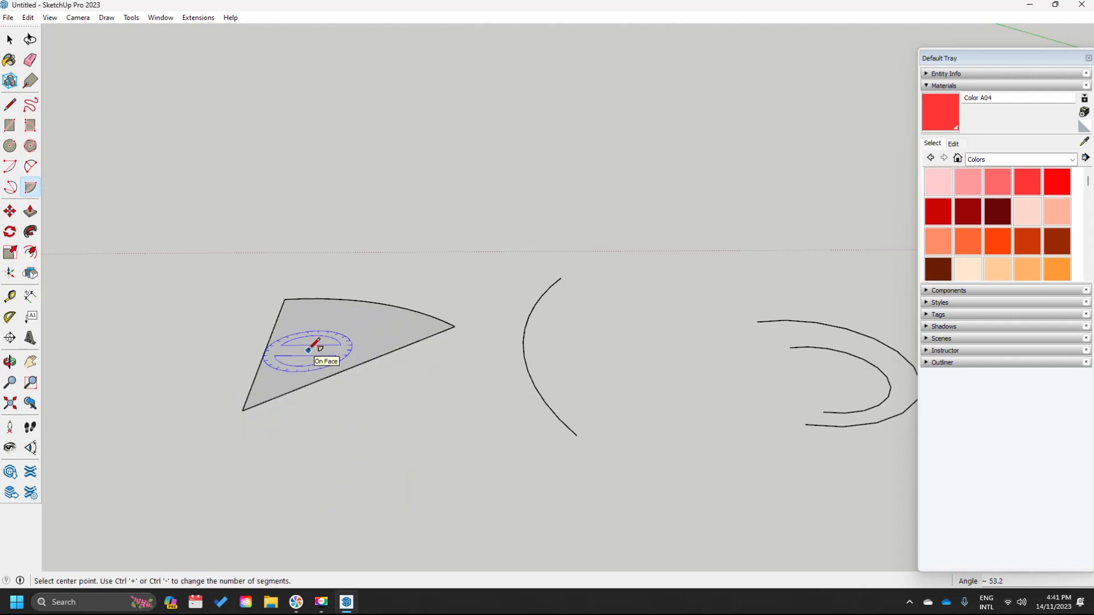
key(space)
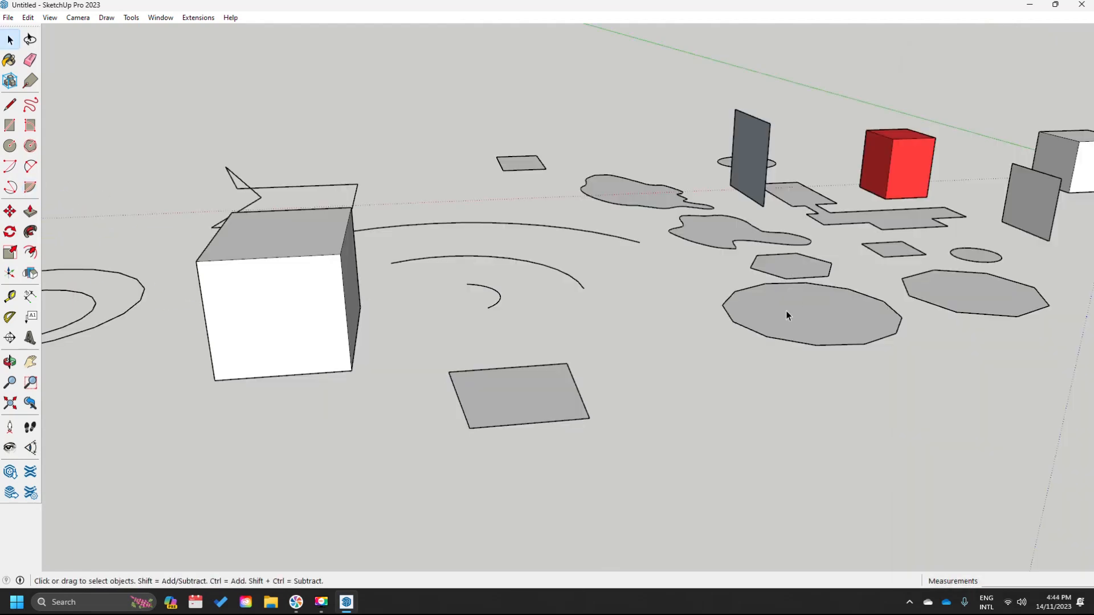
shift+middle_drag(779, 320, 683, 343)
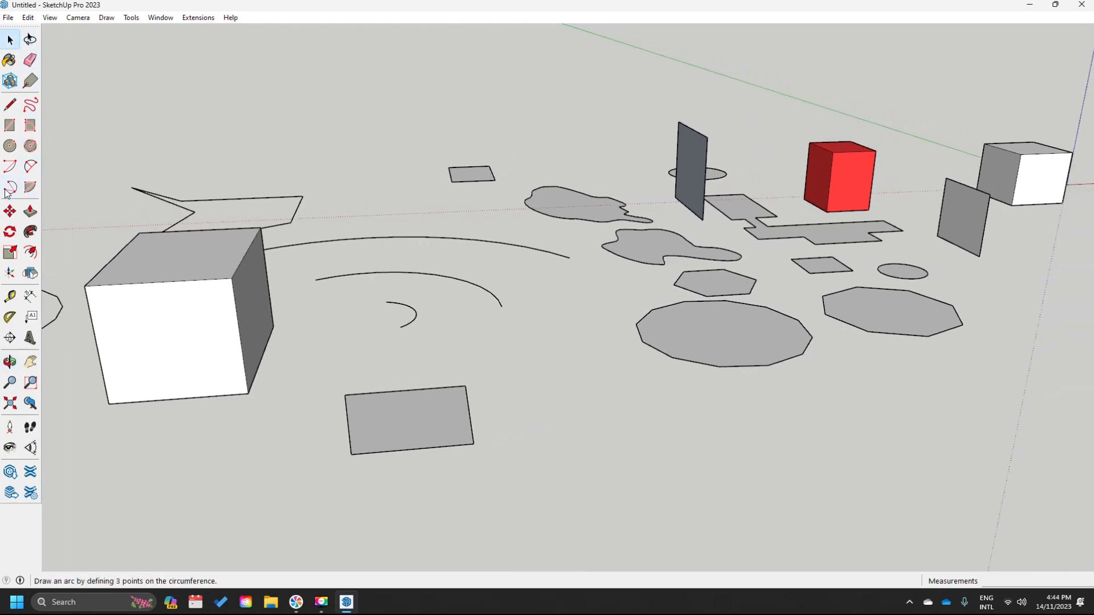